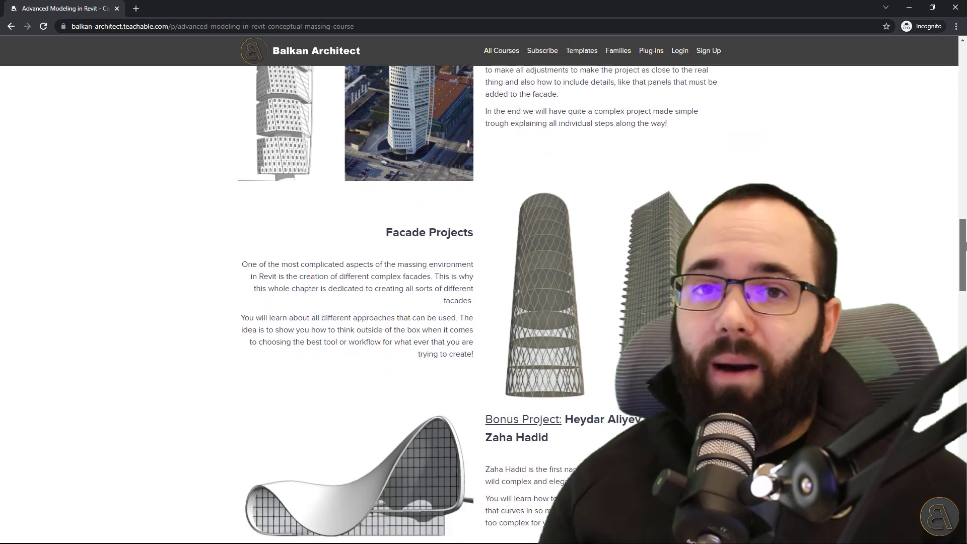
# Browse the Balkan Architect site's course, template, family and plug-in pages.
pyautogui.scroll(15, 740, 75)
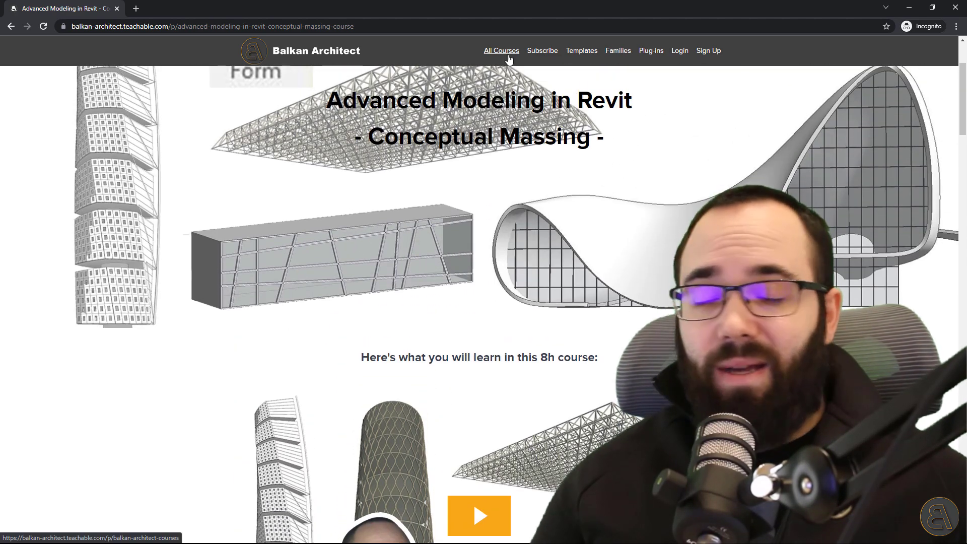
pyautogui.click(504, 52)
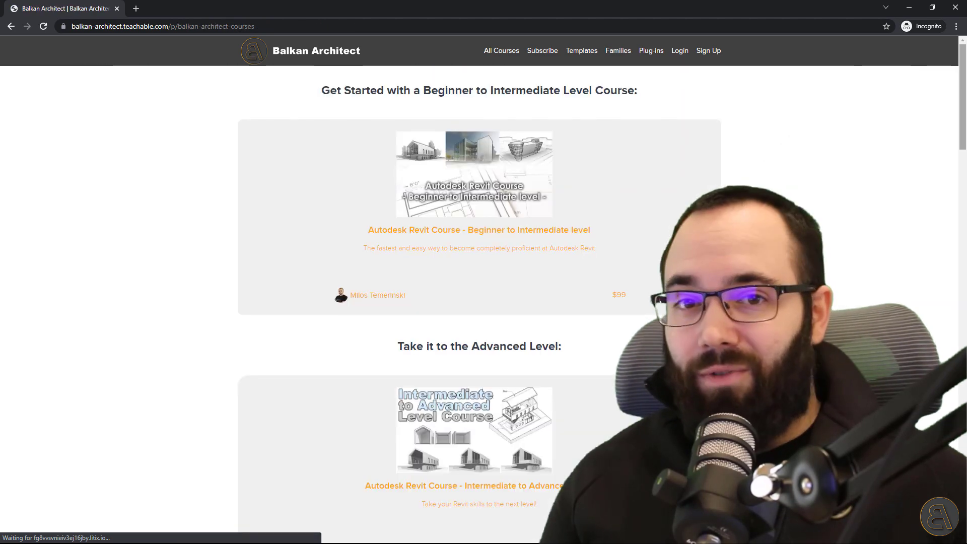
pyautogui.moveTo(965, 95); pyautogui.dragTo(965, 222)
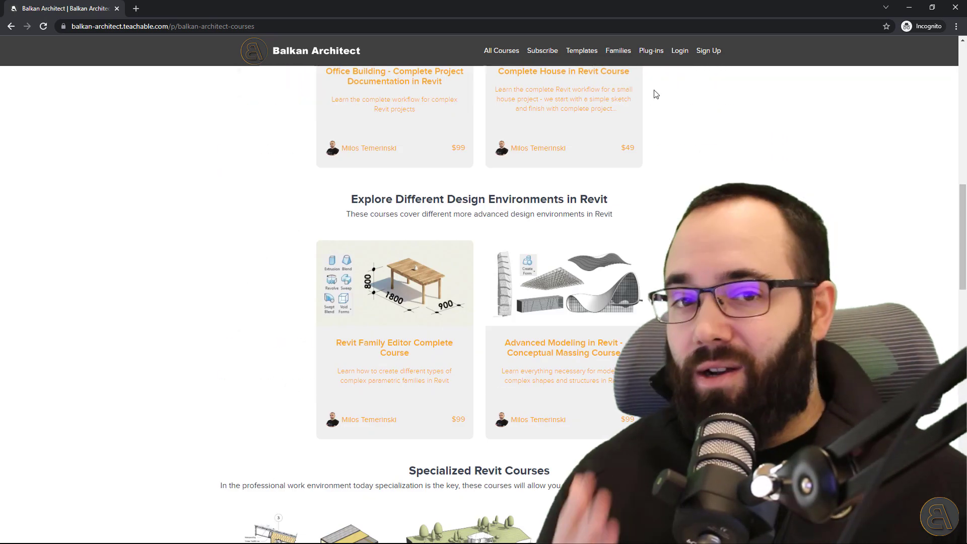
pyautogui.click(582, 51)
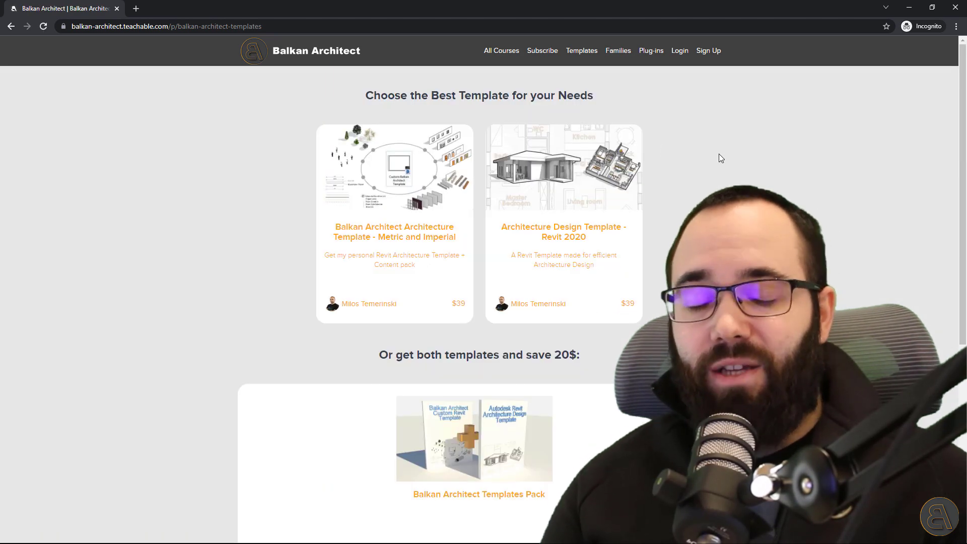
pyautogui.click(618, 51)
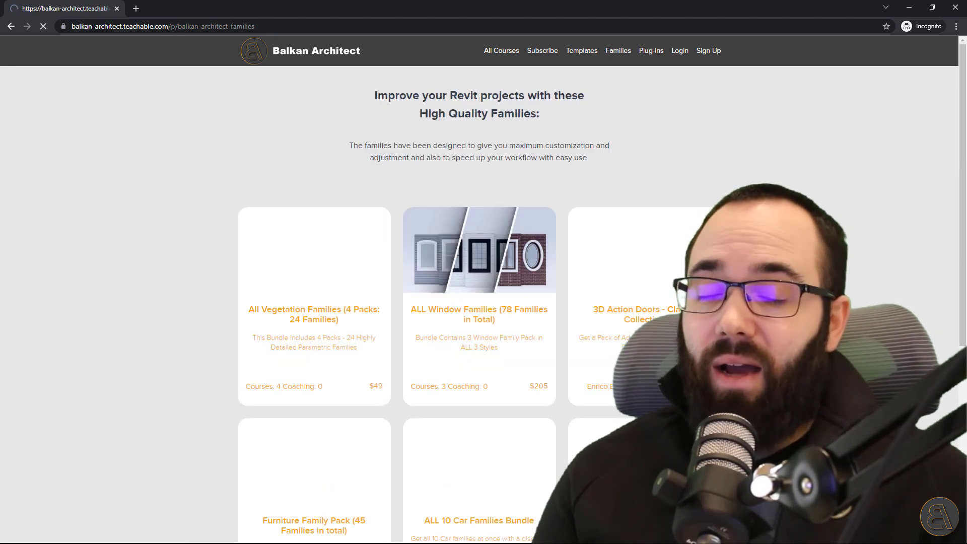
pyautogui.scroll(-3, 680, 62)
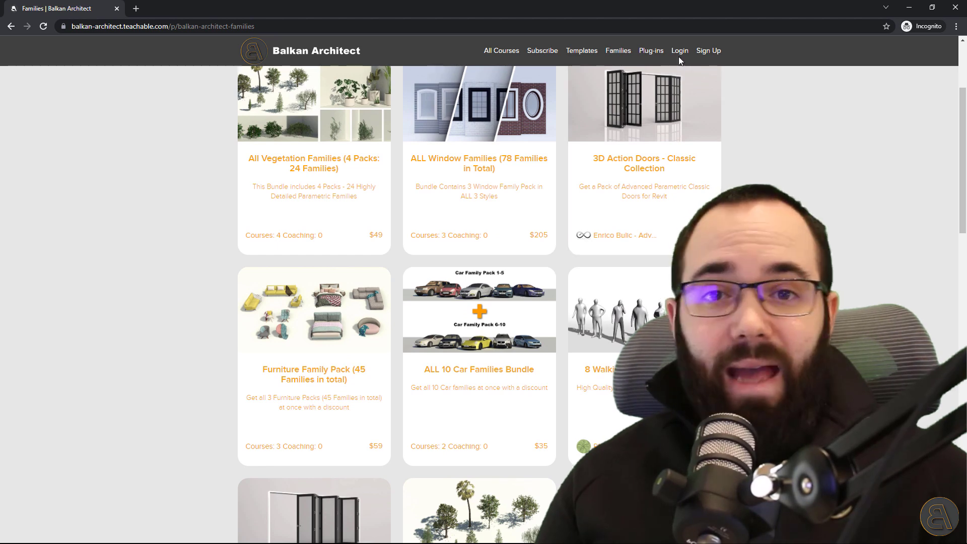
pyautogui.click(651, 51)
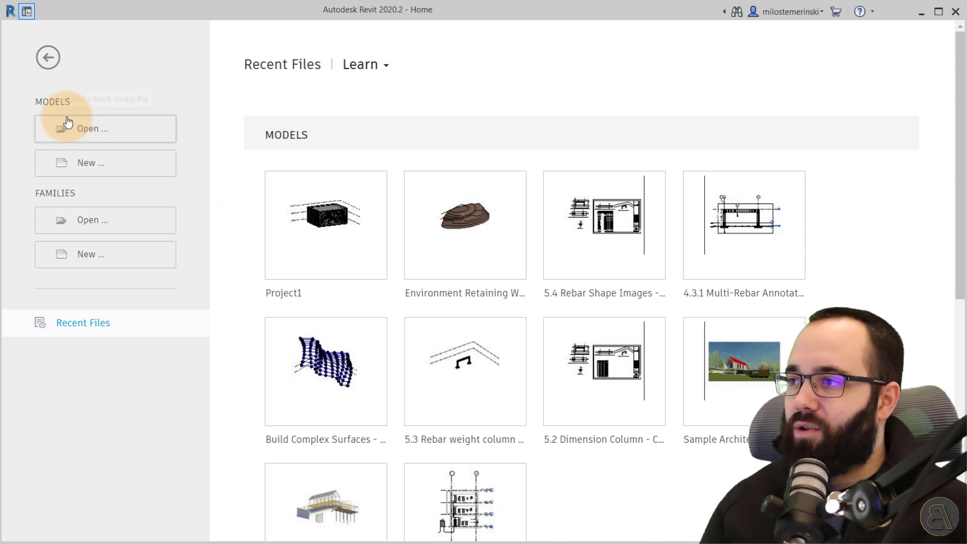
# In Revit, create a new project from the Architecture Design Template - Metric.
pyautogui.click(94, 168)
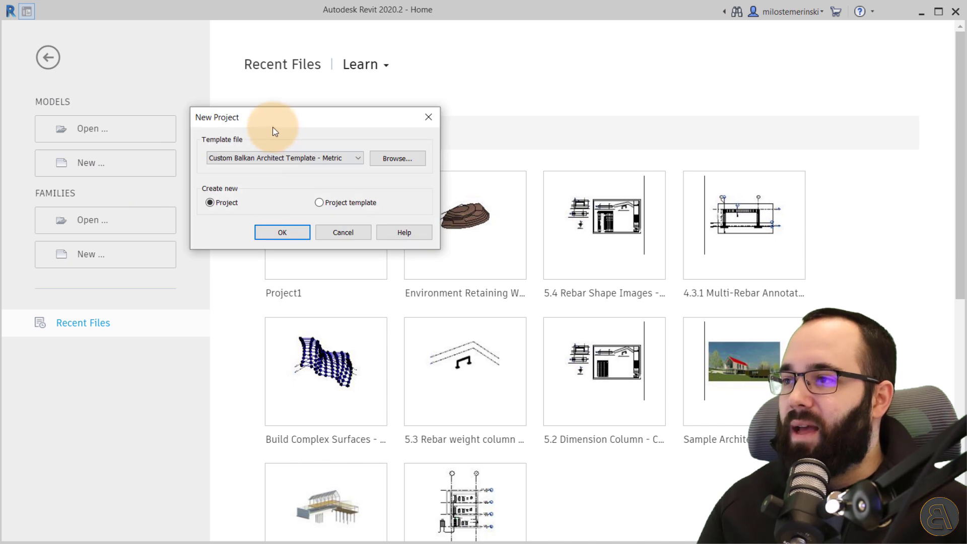
pyautogui.moveTo(238, 119); pyautogui.dragTo(222, 119)
pyautogui.click(237, 158)
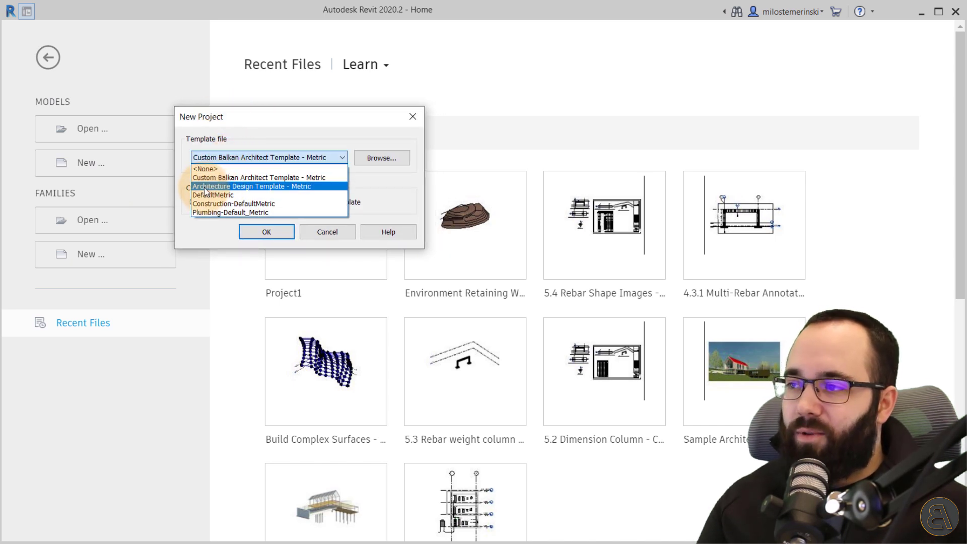
pyautogui.click(235, 187)
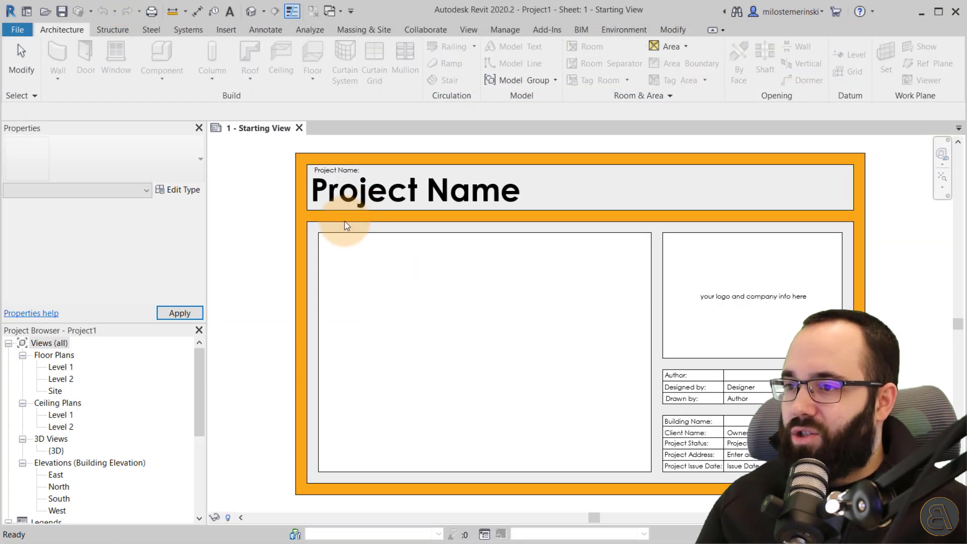
# Open the default {3D} view and close the Starting View sheet.
pyautogui.moveTo(272, 275); pyautogui.dragTo(257, 280, button='middle')
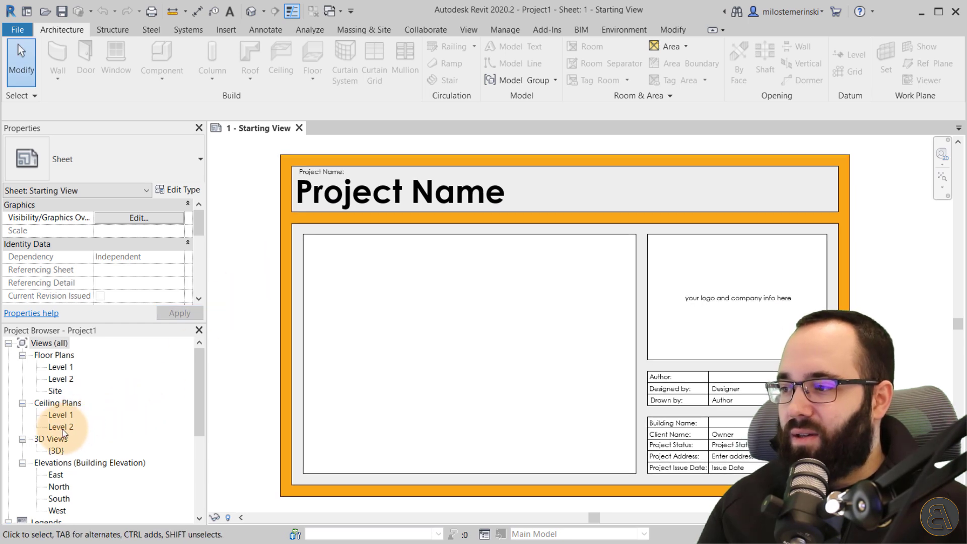
pyautogui.click(57, 451)
pyautogui.doubleClick(57, 451)
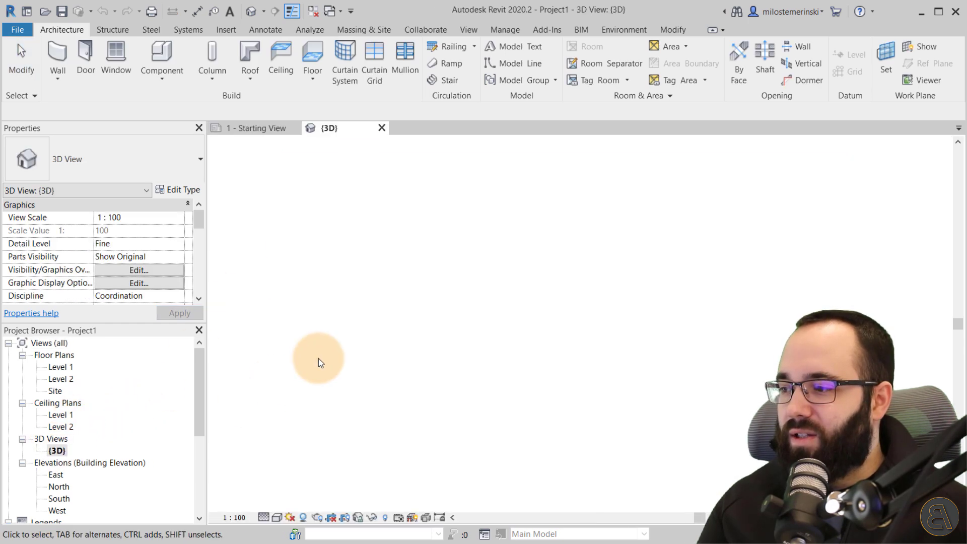
pyautogui.click(296, 129)
pyautogui.moveTo(432, 277); pyautogui.dragTo(486, 329, button='middle')
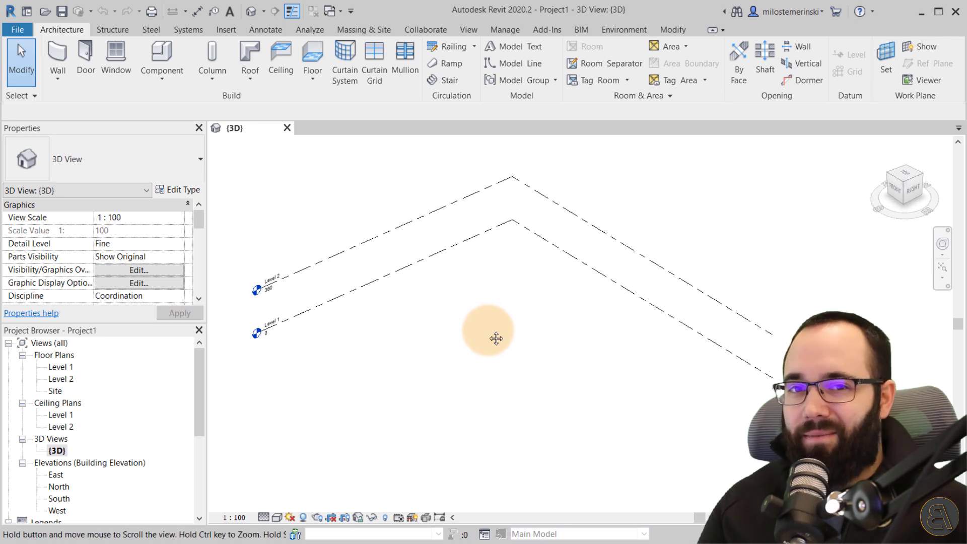
pyautogui.moveTo(489, 331); pyautogui.dragTo(491, 339, button='middle')
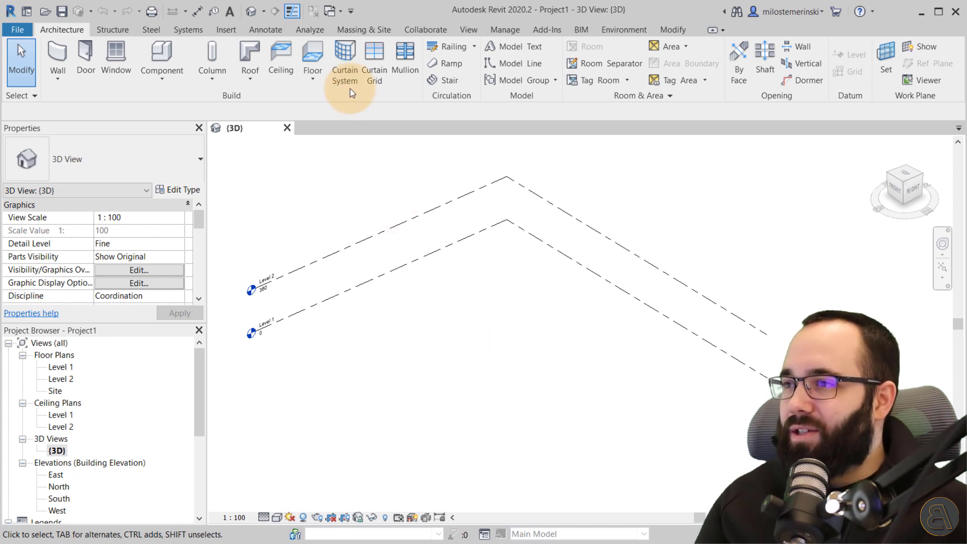
# Show mass form and floors and start an in-place mass named Mass 1.
pyautogui.click(359, 30)
pyautogui.click(94, 52)
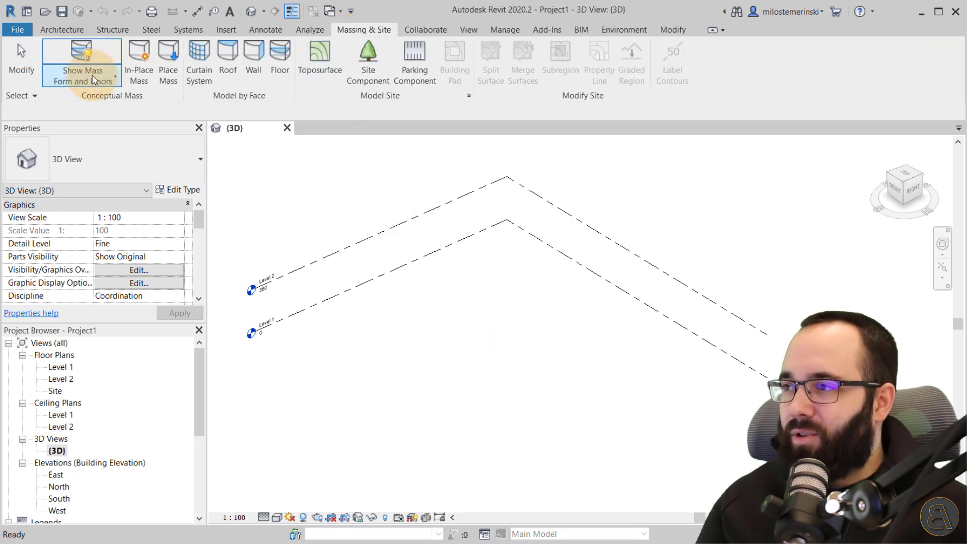
pyautogui.click(141, 79)
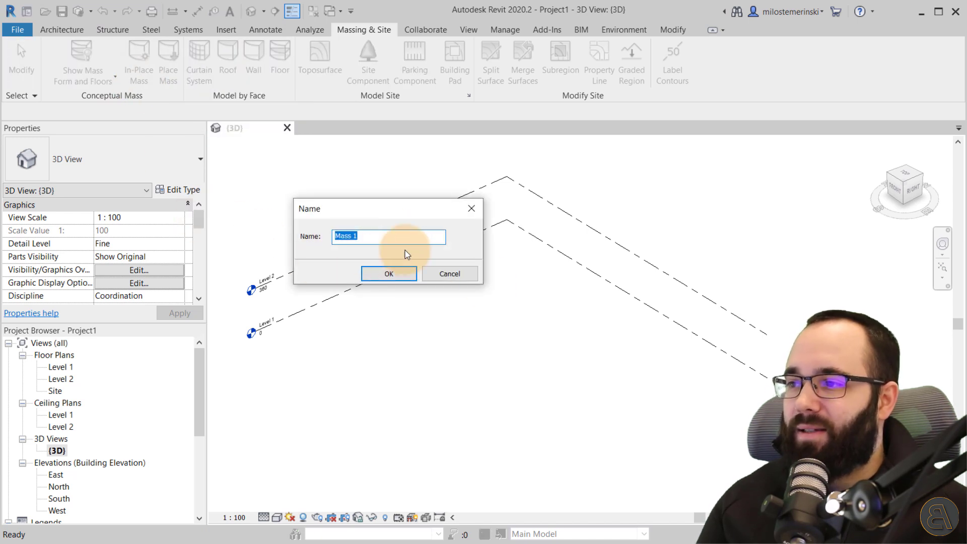
pyautogui.click(381, 274)
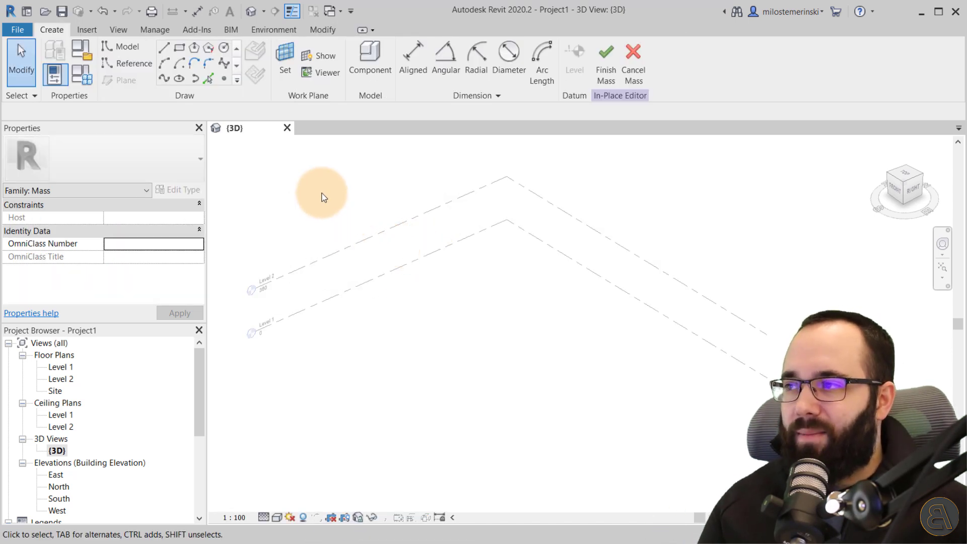
# Draw a straight model line 1600 long on Level 1, parallel to the level's shorter edge.
pyautogui.click(164, 48)
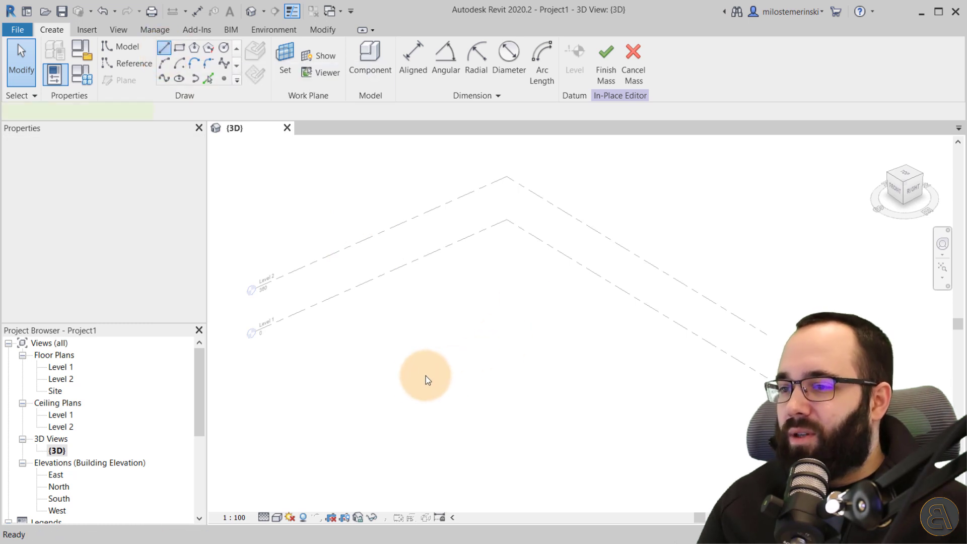
pyautogui.click(434, 393)
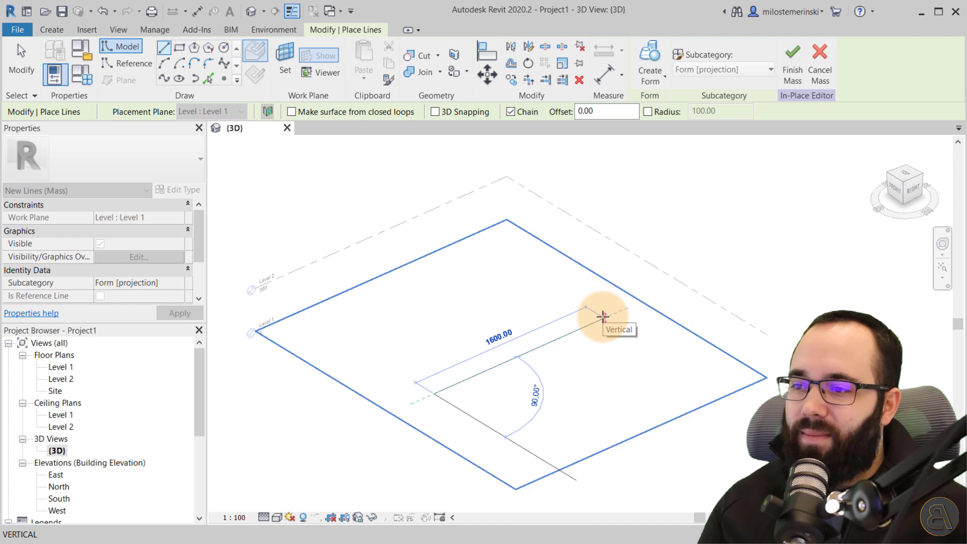
pyautogui.click(605, 316)
pyautogui.press('Escape')
pyautogui.press('Escape')
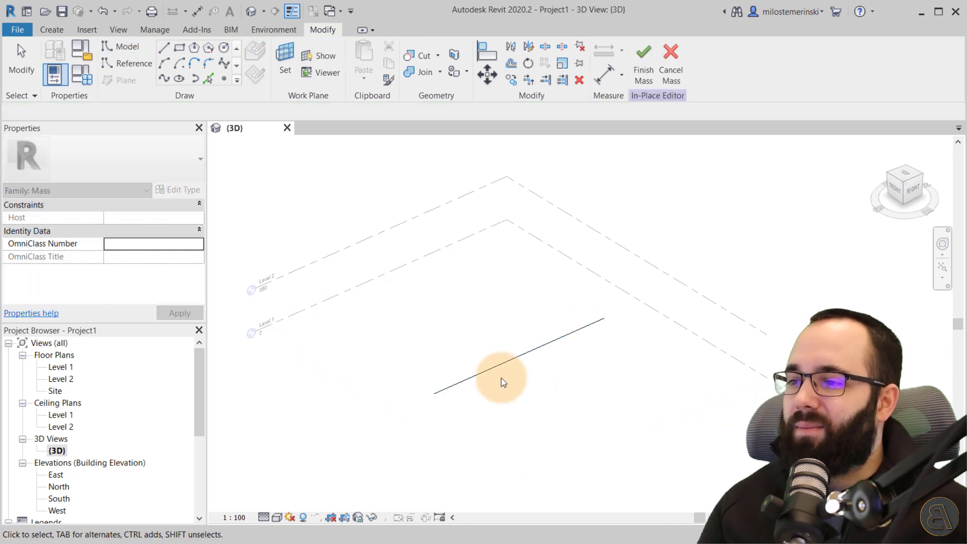
# Create a vertical planar surface form from the model line.
pyautogui.click(508, 382)
pyautogui.keyDown('shift'); pyautogui.moveTo(519, 380); pyautogui.dragTo(423, 397, button='middle'); pyautogui.keyUp('shift')
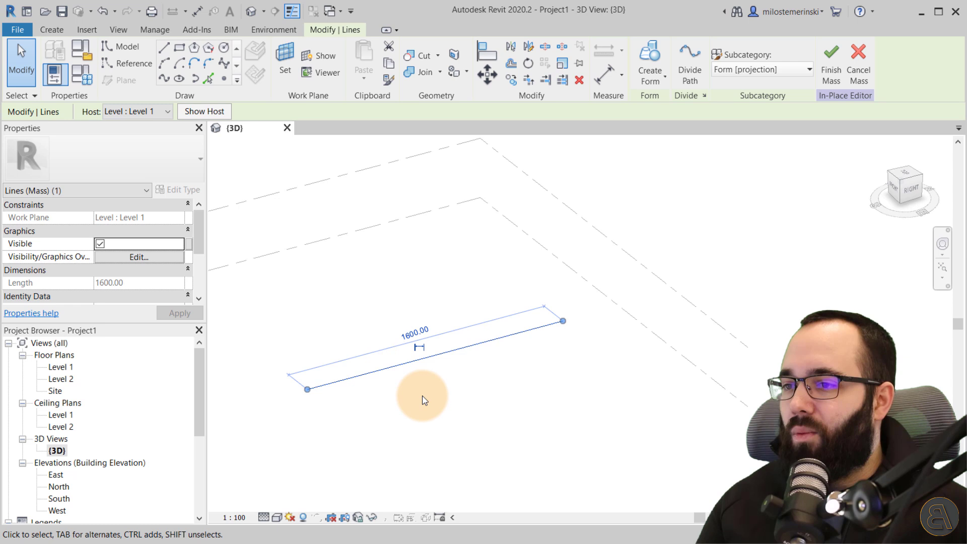
pyautogui.click(647, 60)
pyautogui.click(437, 276)
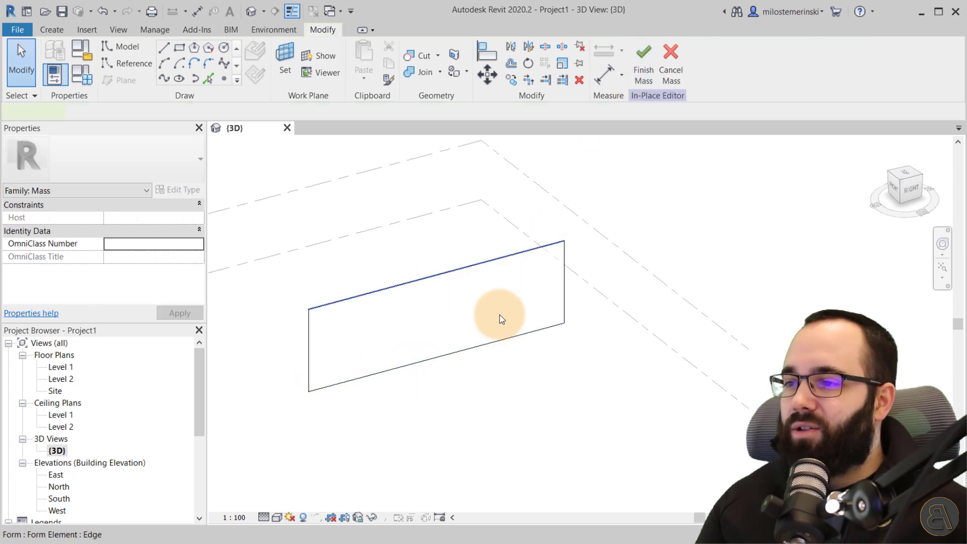
# Raise the top edge of the vertical surface and set the surface height to 800.
pyautogui.keyDown('shift'); pyautogui.moveTo(496, 349); pyautogui.dragTo(447, 275, button='middle'); pyautogui.keyUp('shift')
pyautogui.moveTo(429, 237); pyautogui.dragTo(444, 192)
pyautogui.click(280, 306)
pyautogui.write('80')
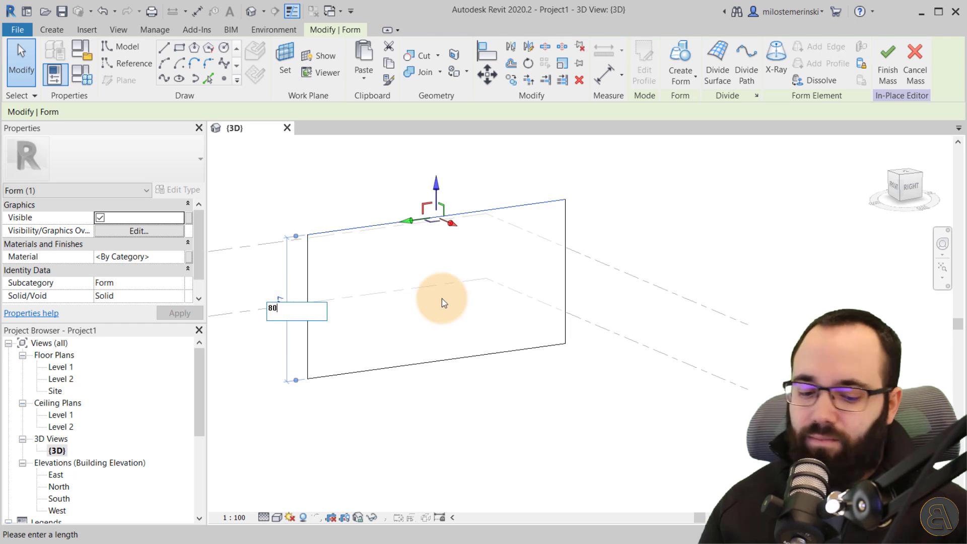
pyautogui.write('0')
pyautogui.press('Return')
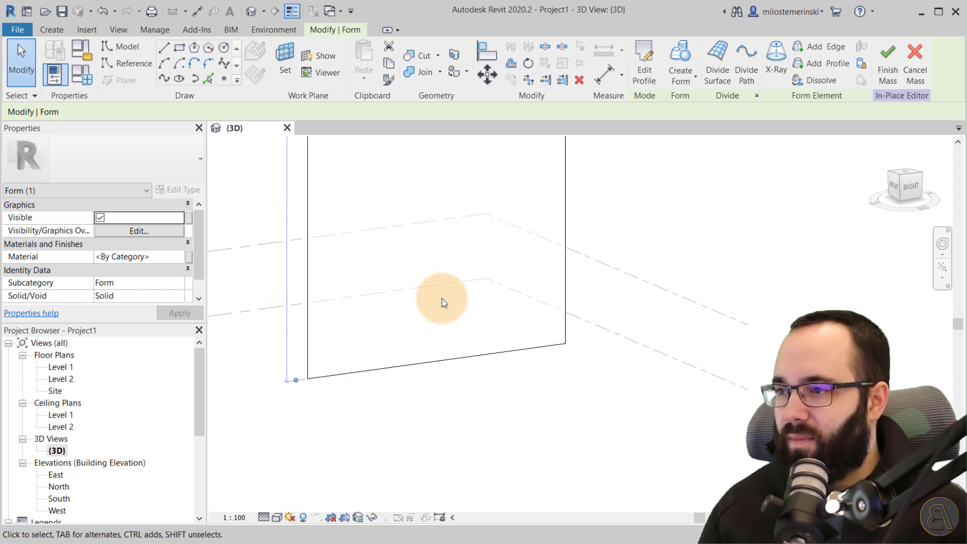
pyautogui.scroll(-2, 443, 302)
pyautogui.moveTo(438, 318); pyautogui.dragTo(406, 410, button='middle')
pyautogui.scroll(-2, 406, 410)
pyautogui.click(351, 202)
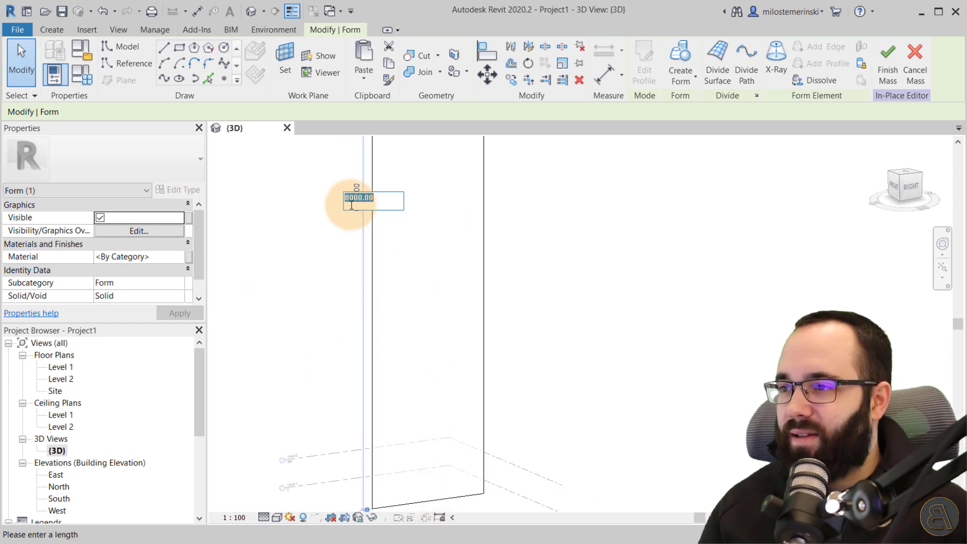
pyautogui.press('Return')
pyautogui.scroll(5, 401, 461)
pyautogui.press('Escape')
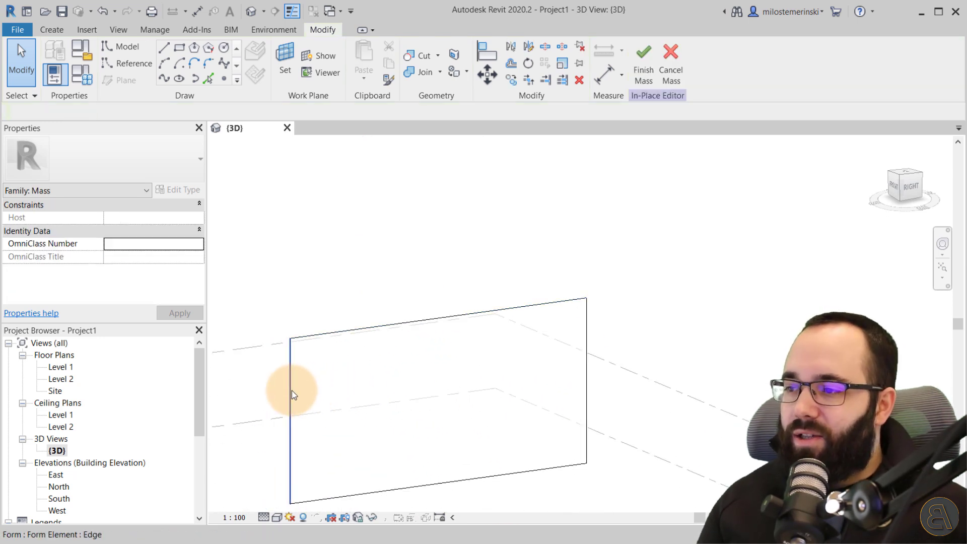
# Select the whole vertical surface form and divide it into a U/V grid.
pyautogui.press('Tab')
pyautogui.click(290, 391)
pyautogui.moveTo(367, 410); pyautogui.dragTo(398, 324, button='middle')
pyautogui.press('Escape')
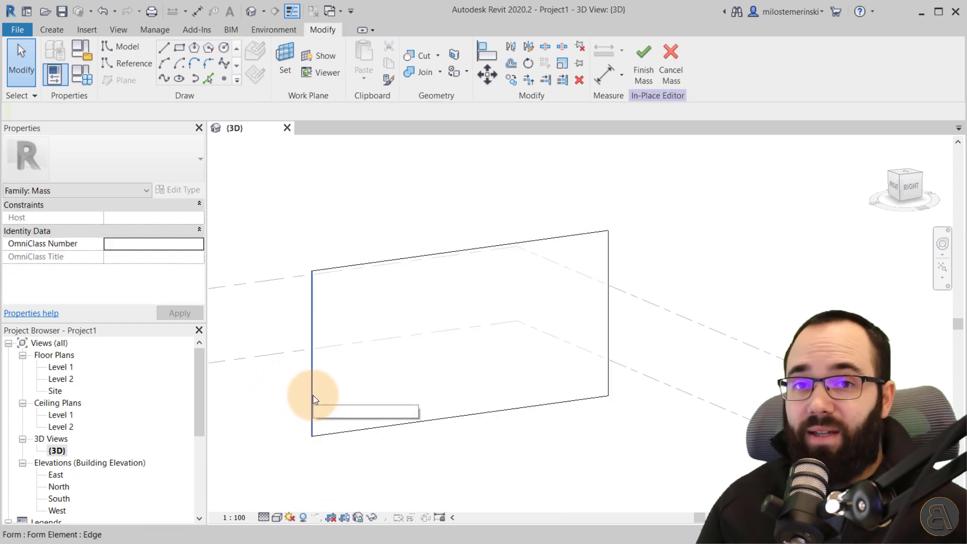
pyautogui.press('Tab')
pyautogui.click(313, 395)
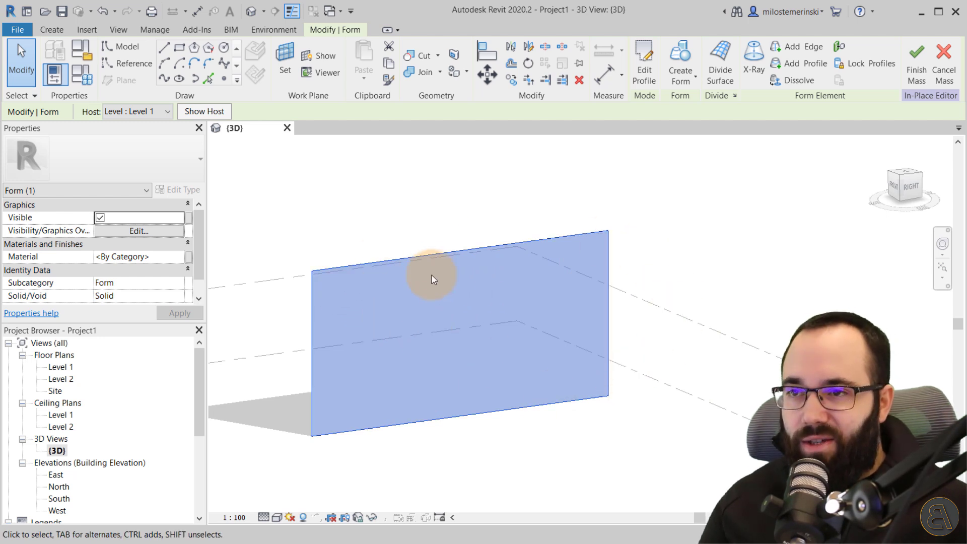
pyautogui.click(718, 76)
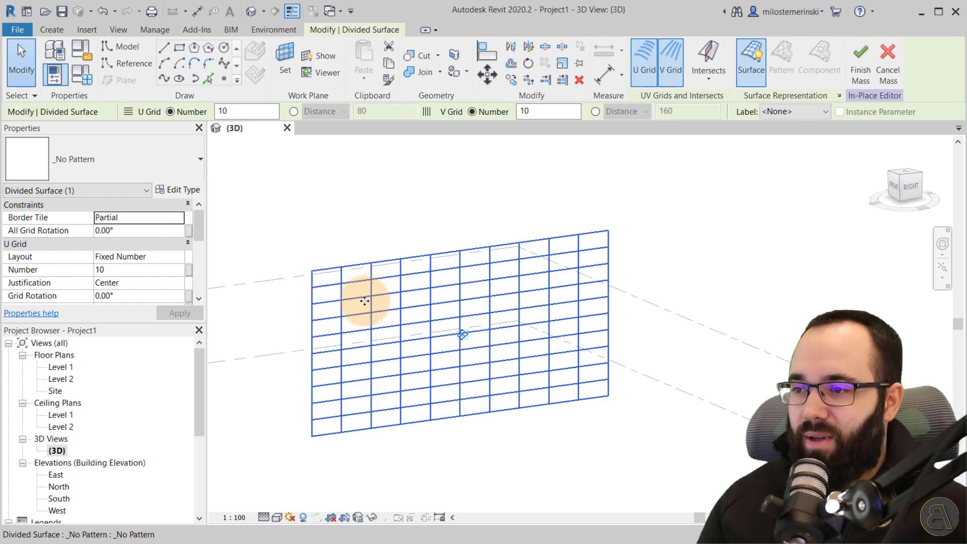
# Apply the Hexagon pattern to the divided surface.
pyautogui.click(126, 167)
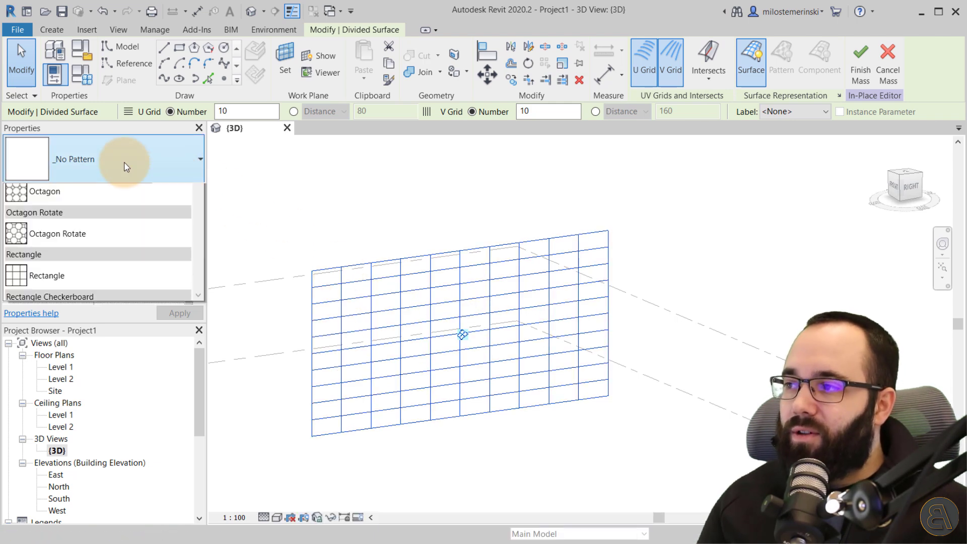
pyautogui.moveTo(198, 235)
pyautogui.mouseDown()
pyautogui.moveTo(199, 418)
pyautogui.moveTo(209, 243)
pyautogui.mouseUp()
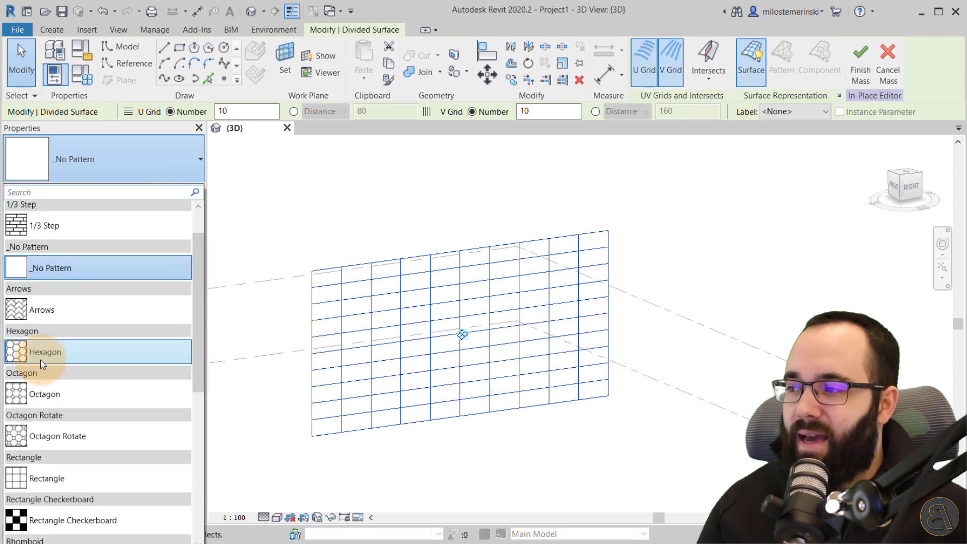
pyautogui.click(40, 352)
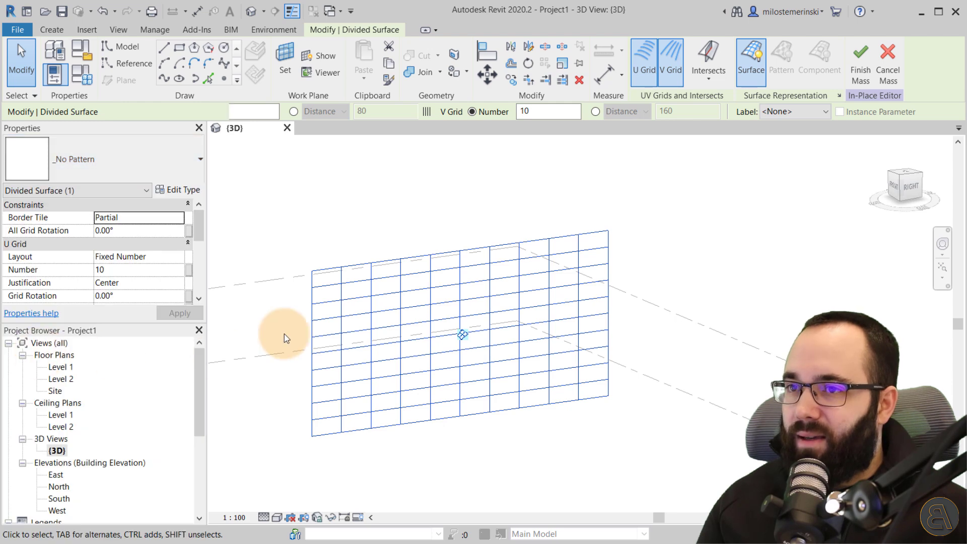
pyautogui.click(250, 421)
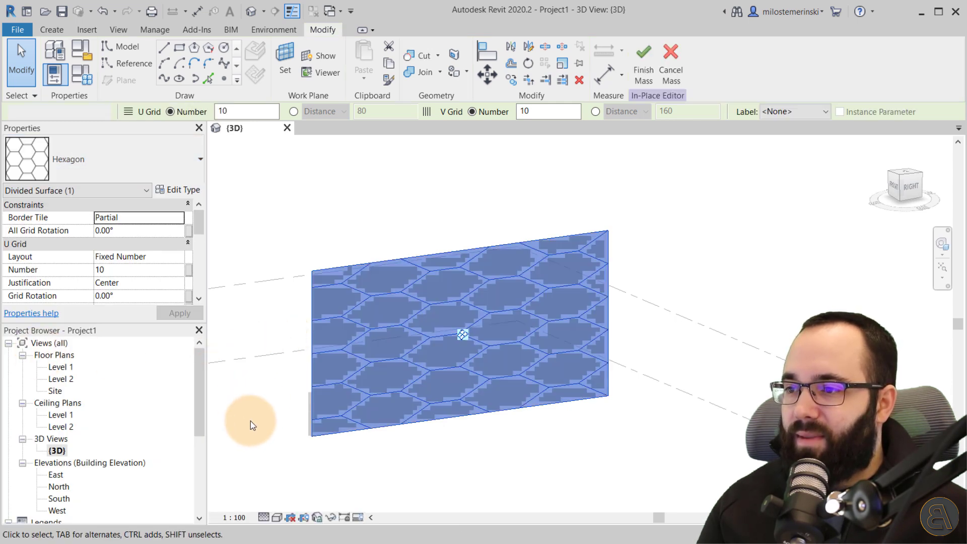
# Select the hexagon-patterned divided surface and set its U grid layout to Fixed Distance.
pyautogui.click(335, 370)
pyautogui.keyDown('shift'); pyautogui.moveTo(327, 380); pyautogui.dragTo(404, 337, button='middle'); pyautogui.keyUp('shift')
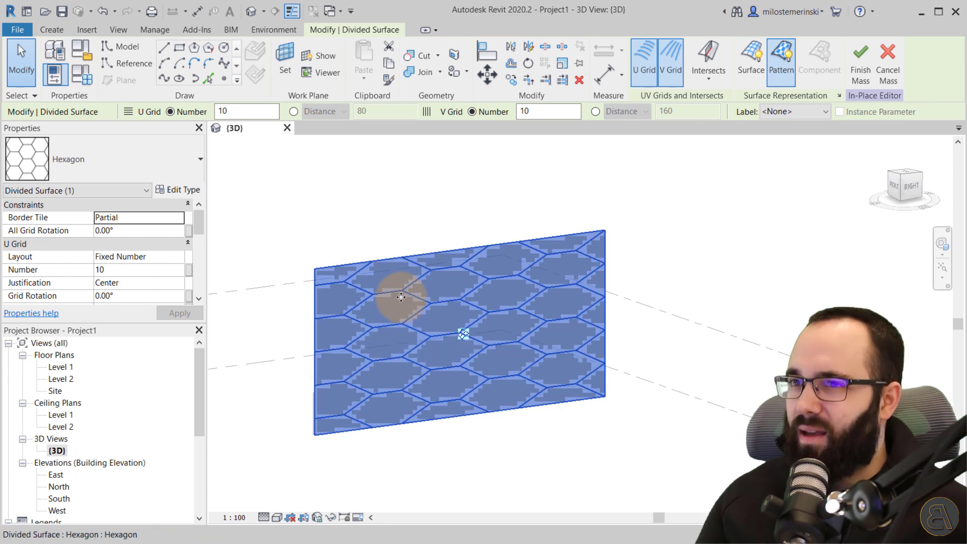
pyautogui.scroll(3, 384, 337)
pyautogui.moveTo(379, 342); pyautogui.dragTo(370, 312, button='middle')
pyautogui.click(182, 257)
pyautogui.click(178, 257)
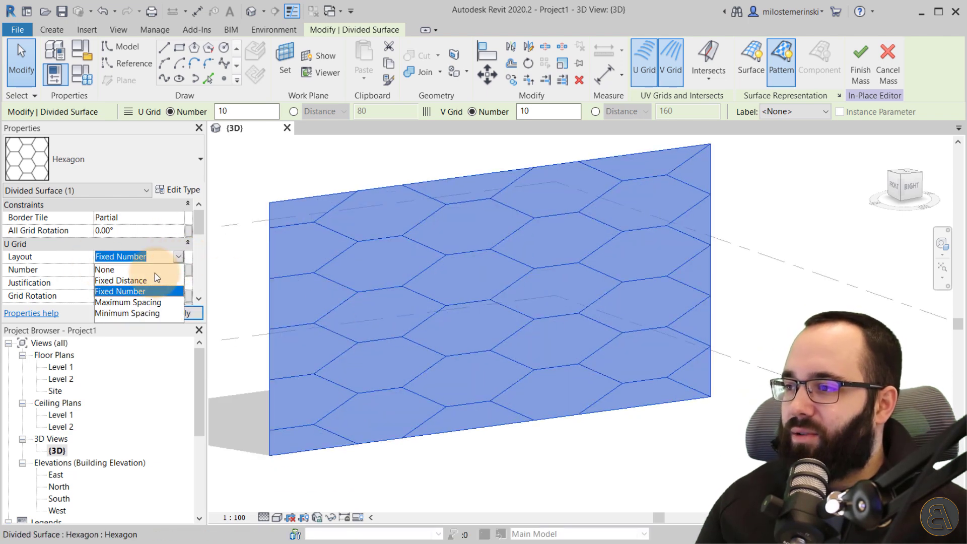
pyautogui.click(132, 280)
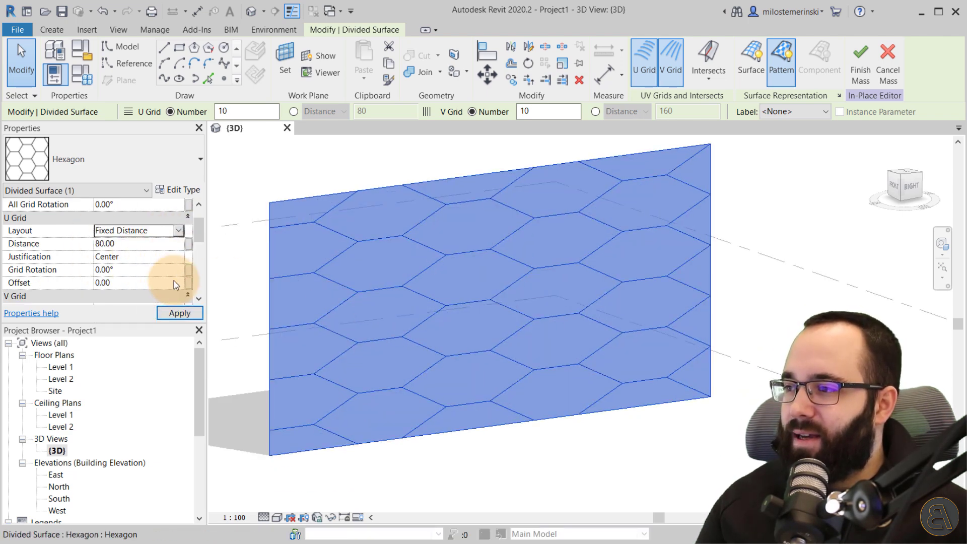
# Enlarge the properties area and set the surface's V grid layout to Fixed Distance.
pyautogui.scroll(-2, 174, 280)
pyautogui.scroll(1, 10, 233)
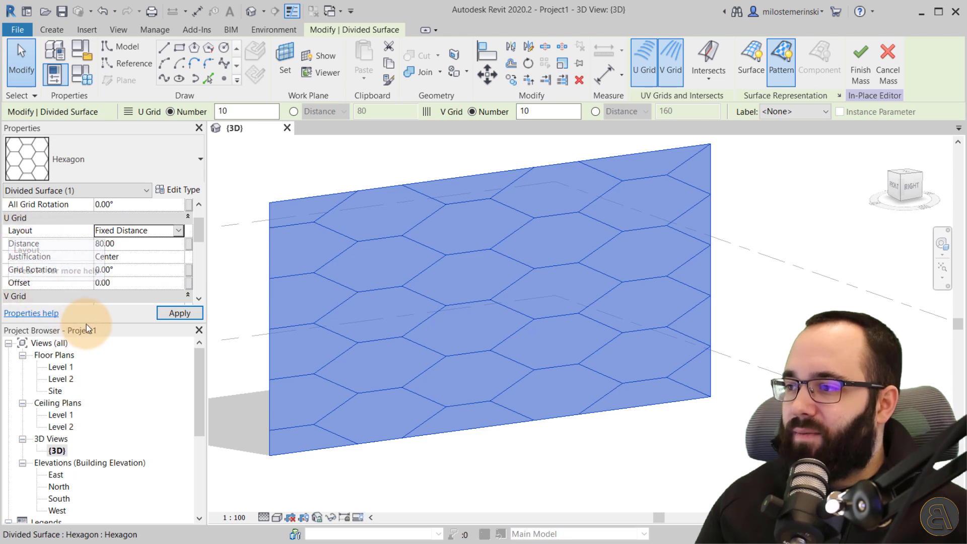
pyautogui.moveTo(89, 344); pyautogui.dragTo(86, 367)
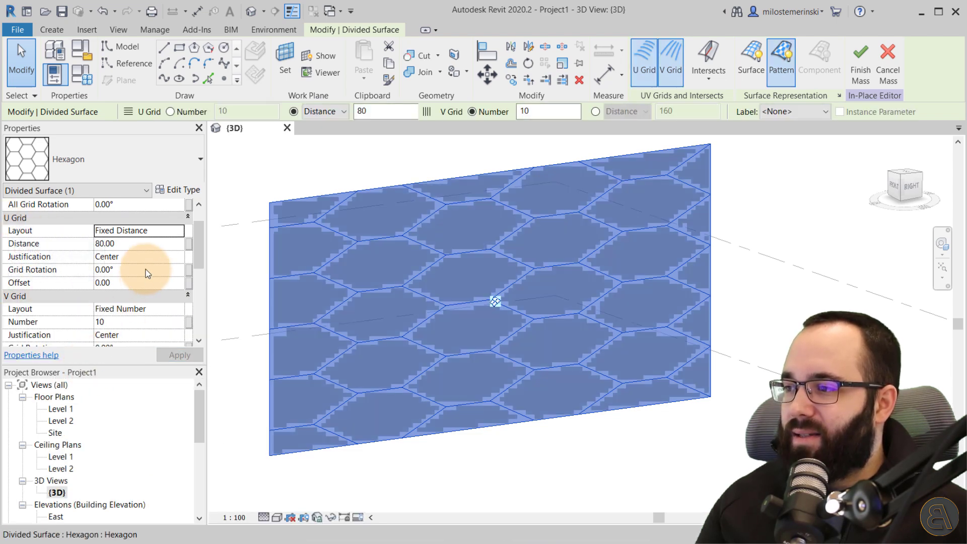
pyautogui.click(174, 310)
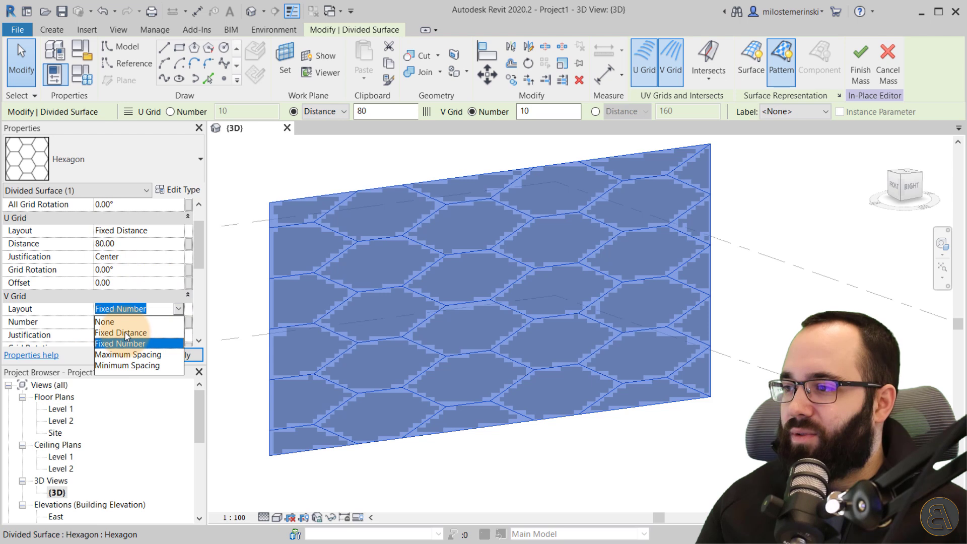
pyautogui.click(140, 328)
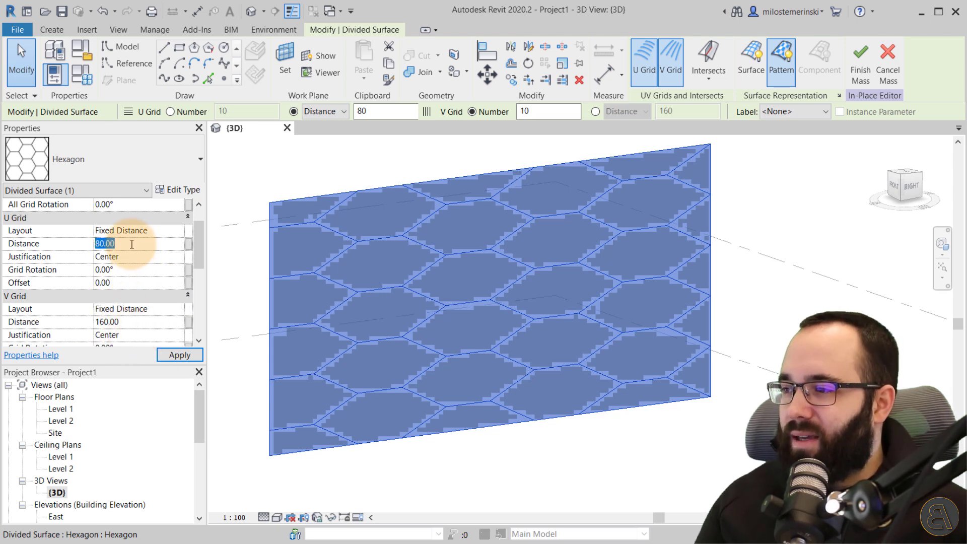
# Set both the U grid and V grid distances to 100 and apply them to the surface.
pyautogui.click(133, 326)
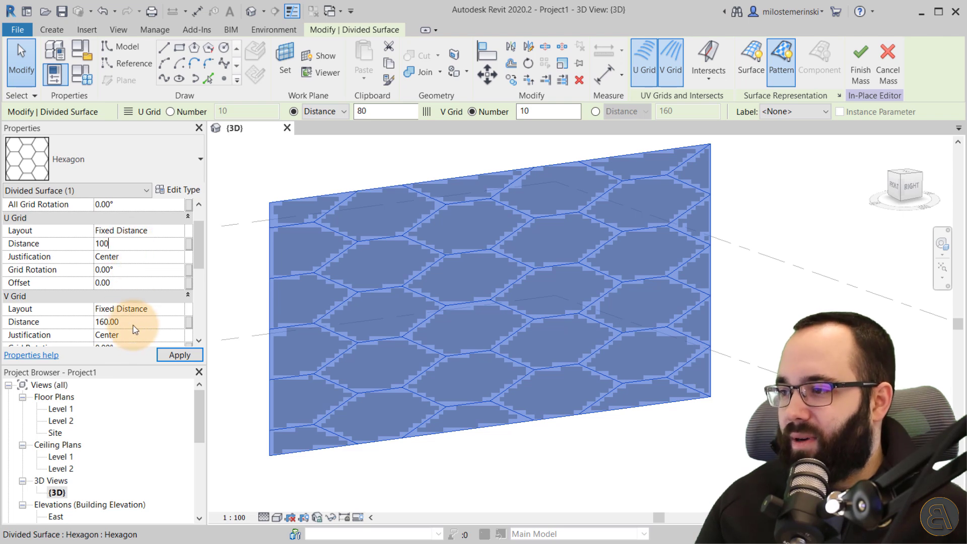
pyautogui.write('100')
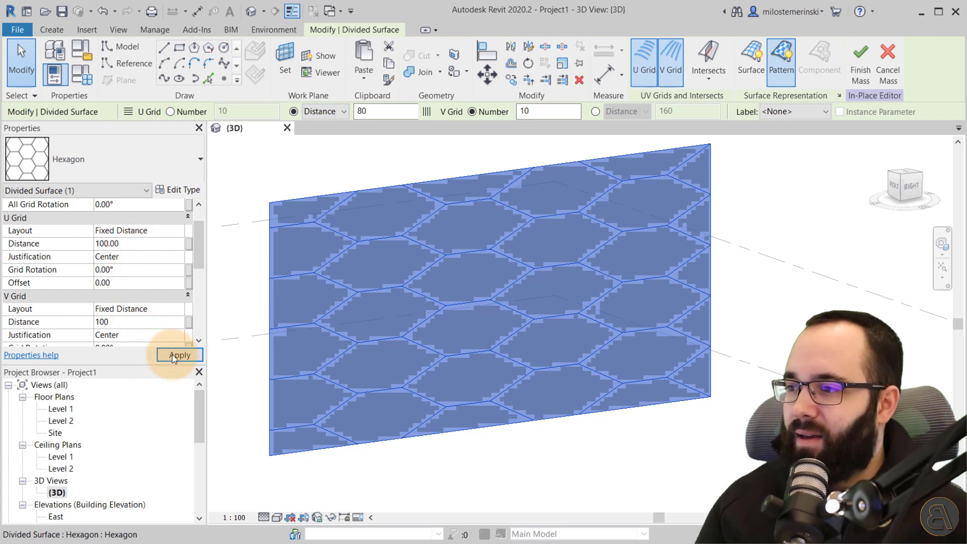
pyautogui.click(169, 355)
pyautogui.click(272, 187)
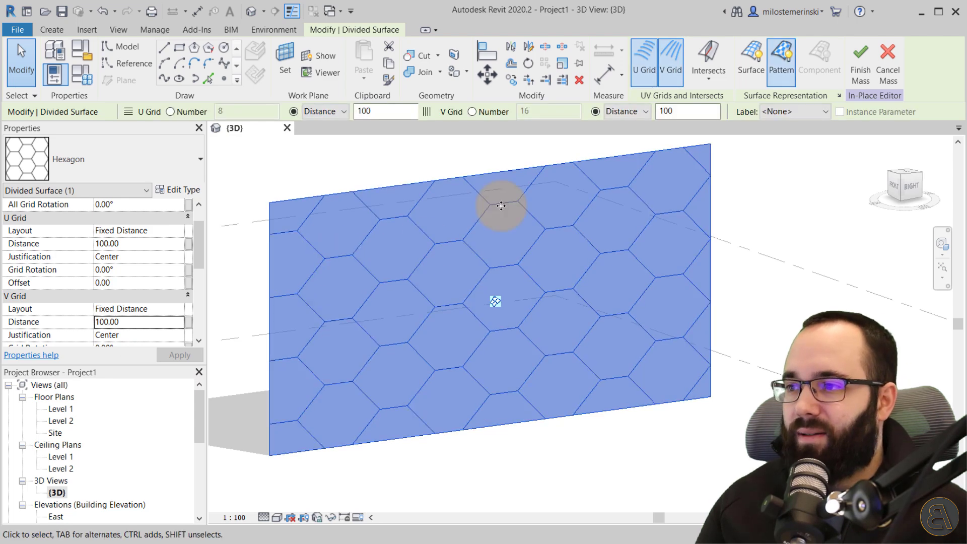
# Temporarily display the surface's U/V grid to examine how the hexagons follow it, and hide the grid again.
pyautogui.click(751, 60)
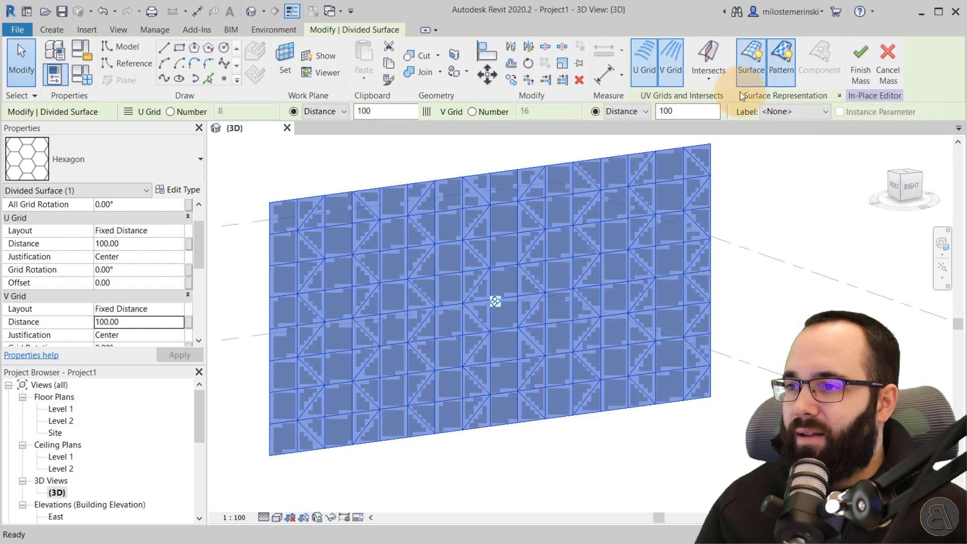
pyautogui.click(336, 178)
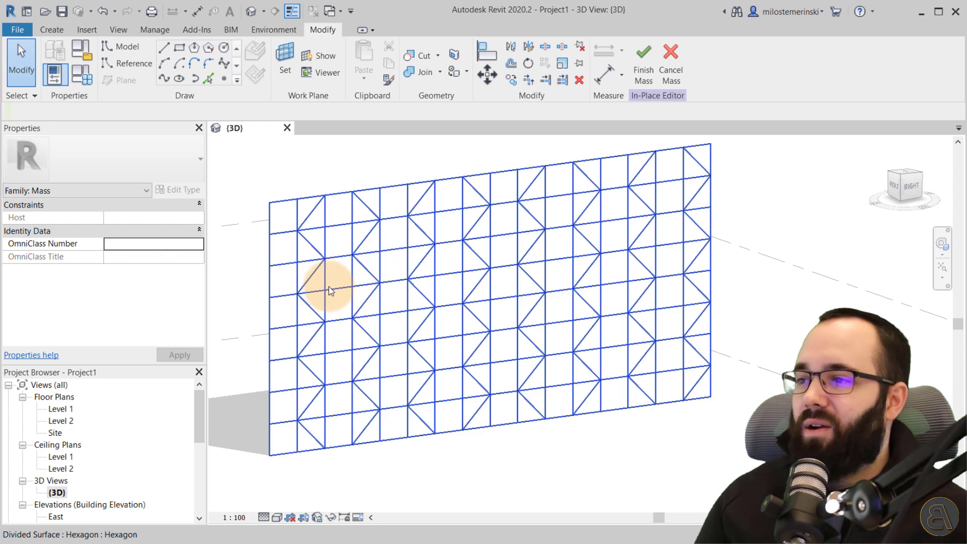
pyautogui.scroll(2, 329, 291)
pyautogui.scroll(1, 331, 278)
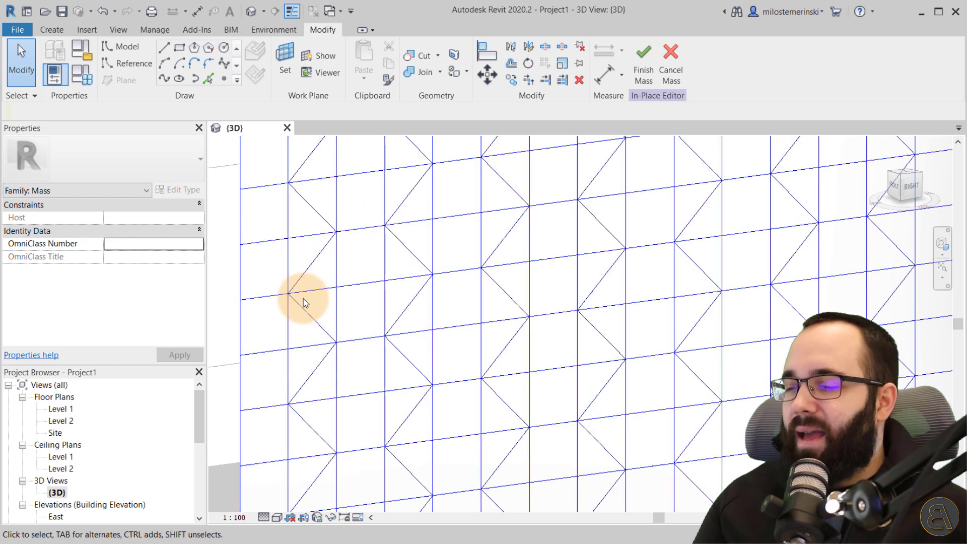
pyautogui.scroll(2, 290, 291)
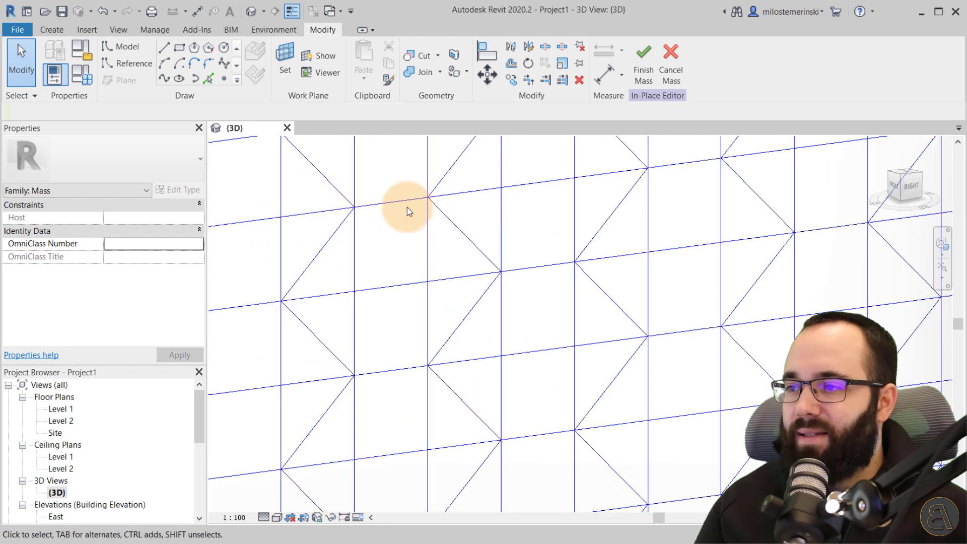
pyautogui.scroll(-2, 367, 219)
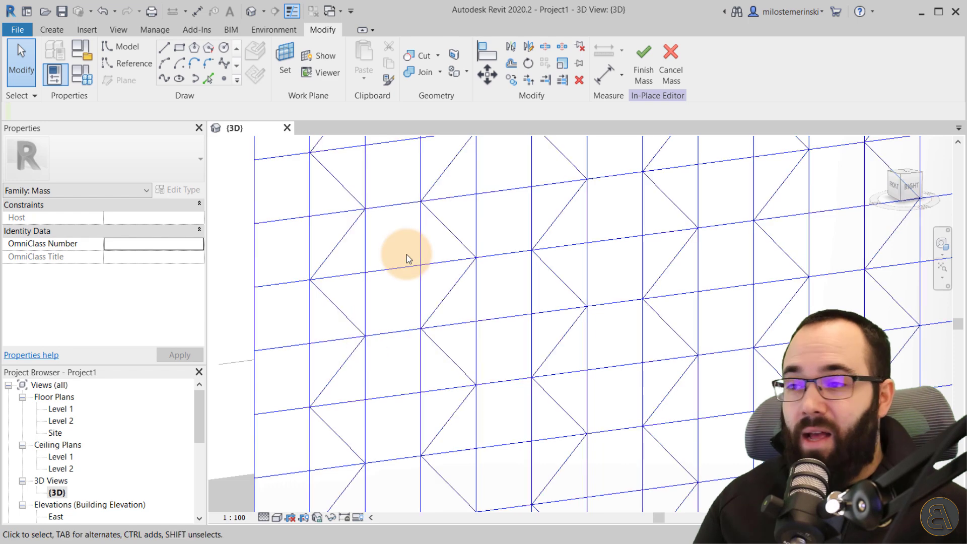
pyautogui.scroll(-2, 379, 290)
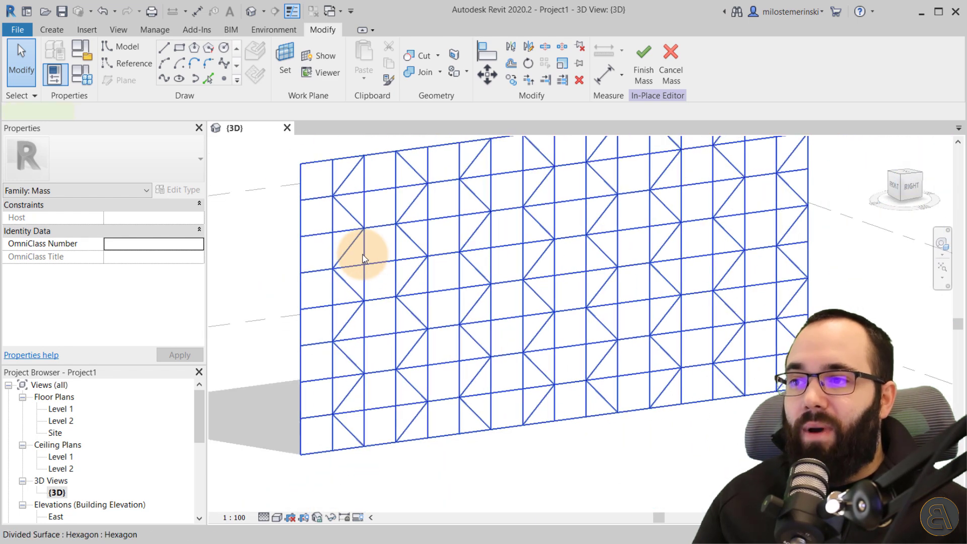
pyautogui.click(503, 164)
pyautogui.click(751, 58)
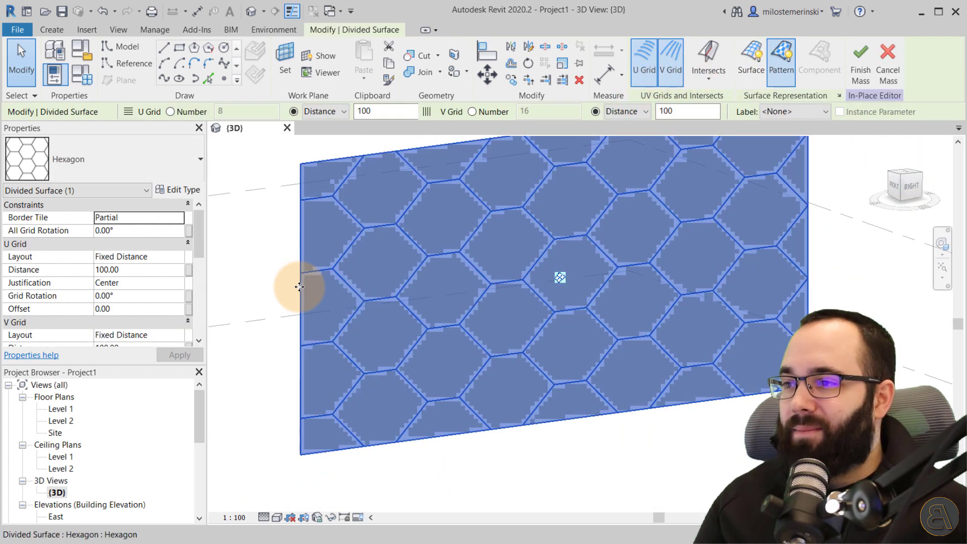
pyautogui.click(281, 265)
pyautogui.moveTo(366, 271); pyautogui.dragTo(339, 296, button='middle')
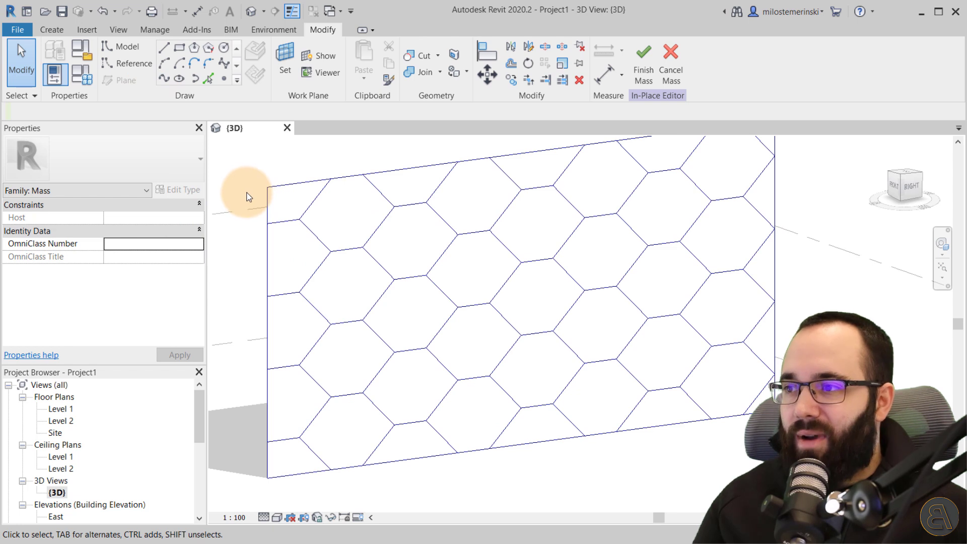
pyautogui.moveTo(249, 191); pyautogui.dragTo(239, 187, button='middle')
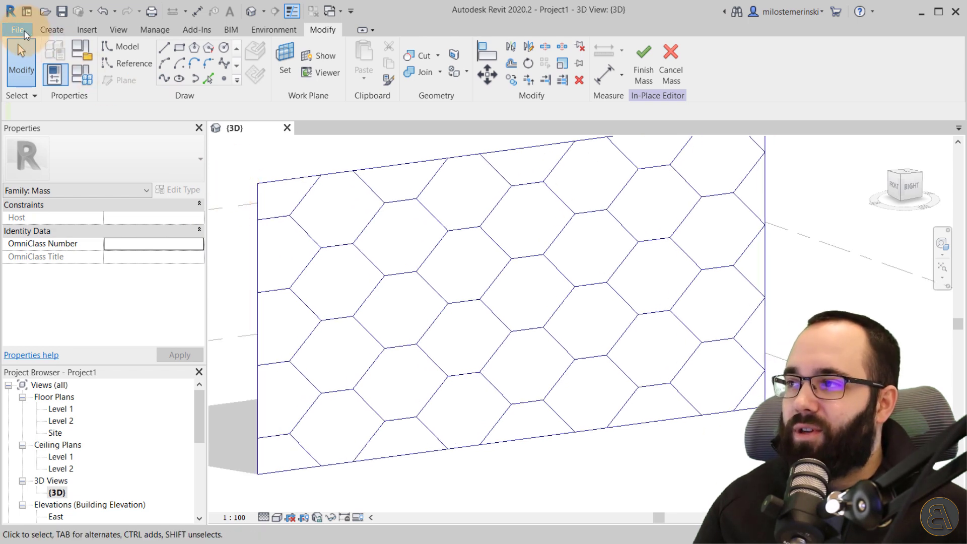
# Create a new family from the Metric Curtain Panel Pattern Based template.
pyautogui.click(17, 30)
pyautogui.moveTo(50, 82)
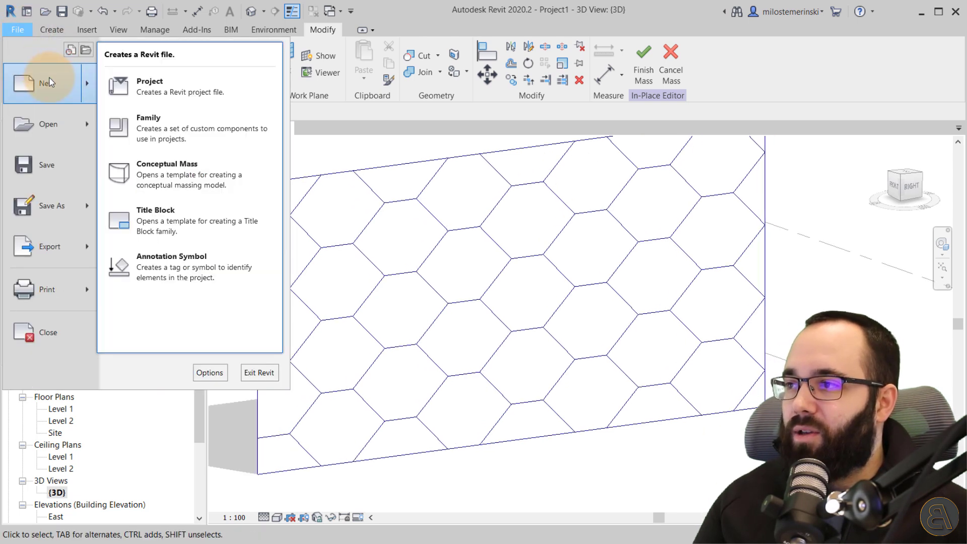
pyautogui.click(169, 119)
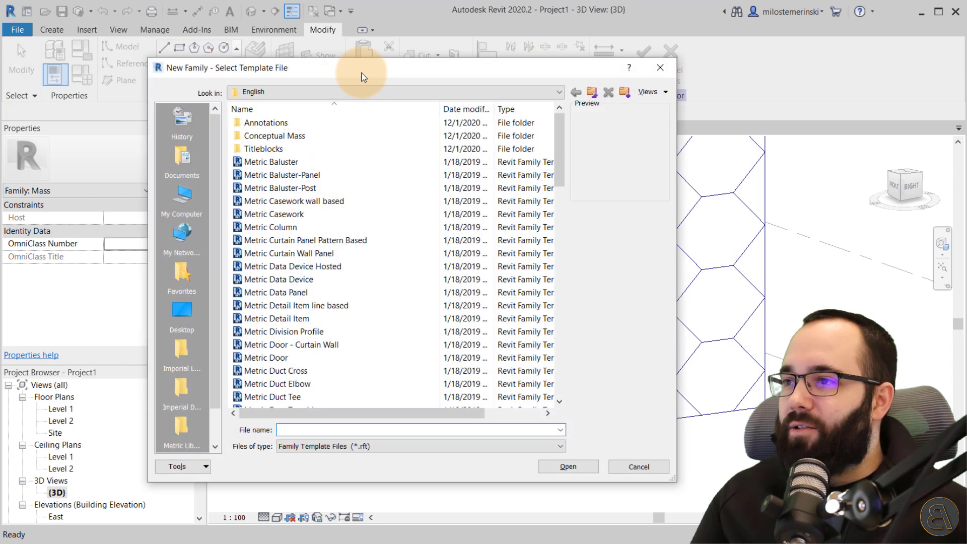
pyautogui.moveTo(362, 74); pyautogui.dragTo(330, 78)
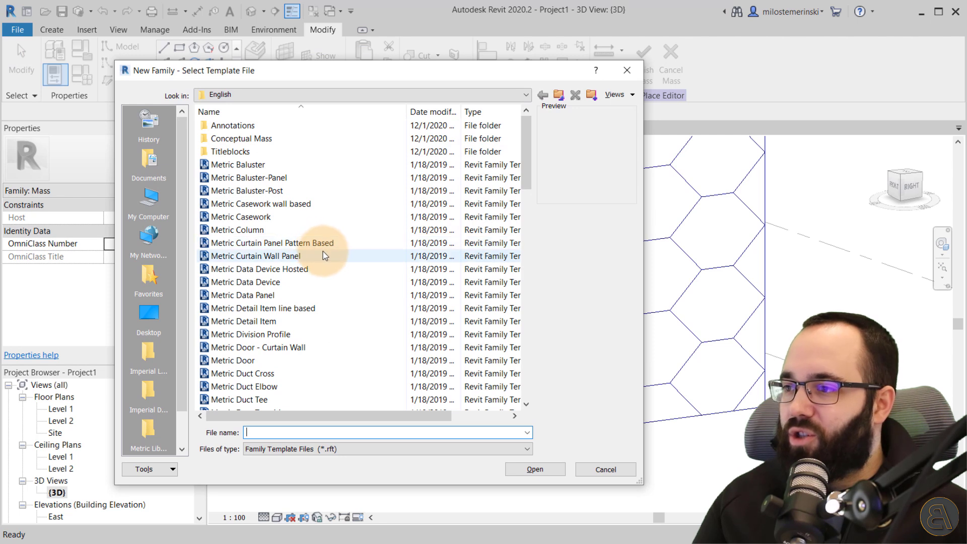
pyautogui.click(287, 244)
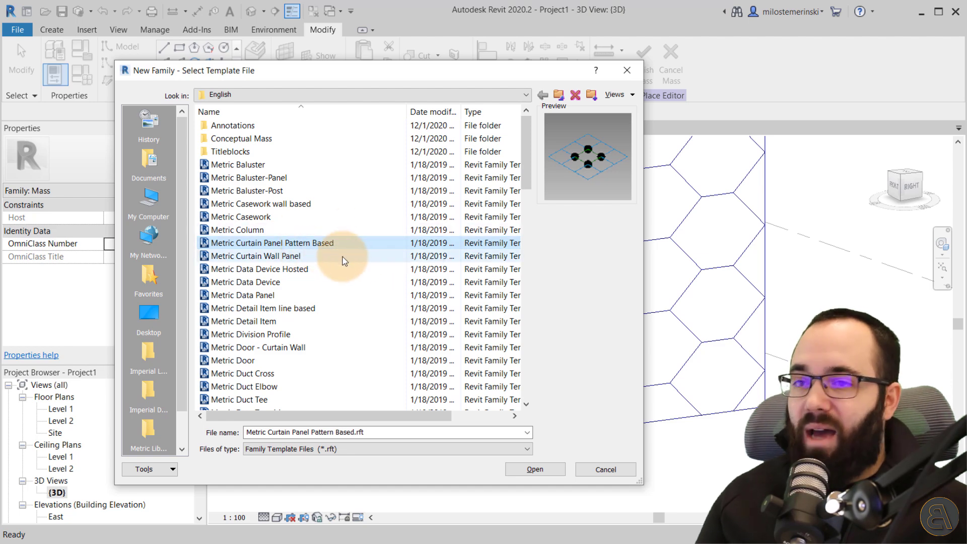
pyautogui.click(543, 469)
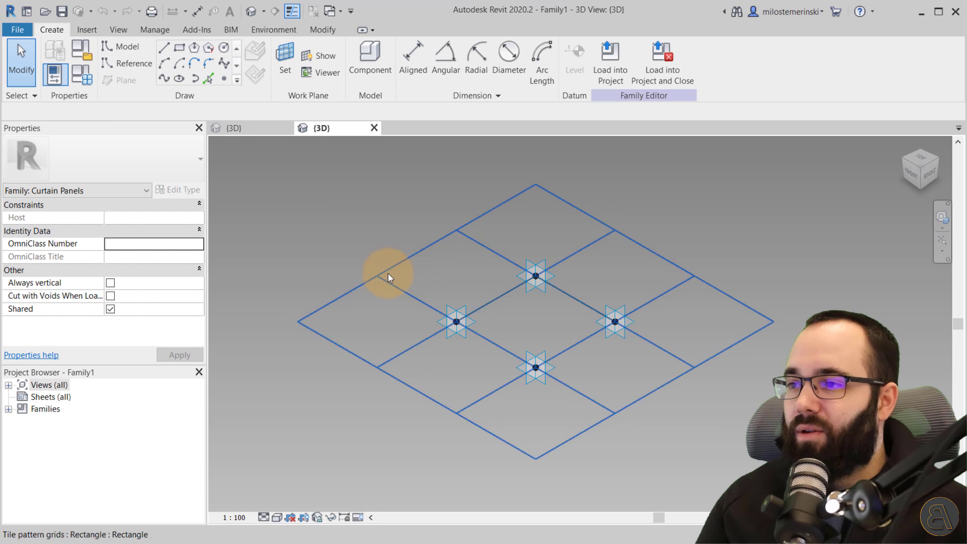
# Select the tile pattern grid in the new family and change its pattern to Hexagon.
pyautogui.click(385, 274)
pyautogui.click(93, 159)
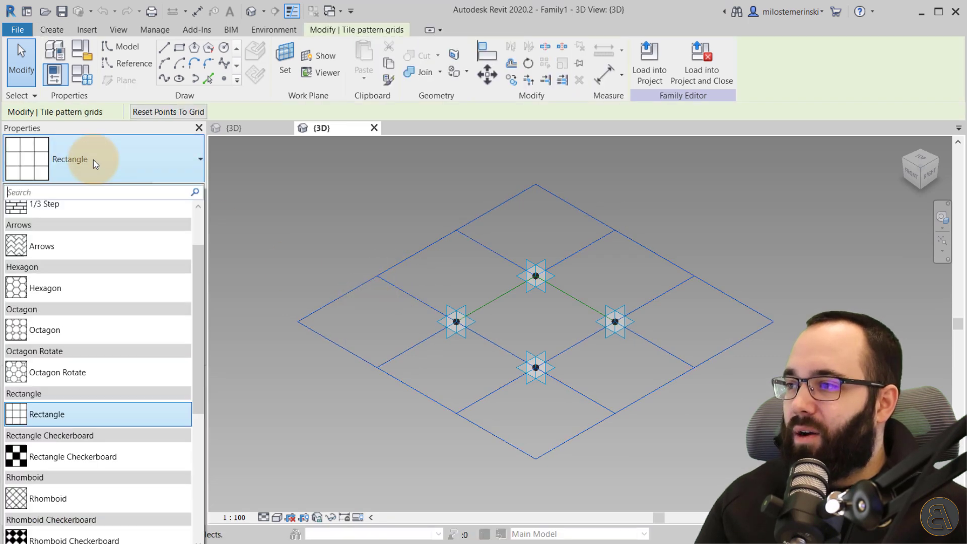
pyautogui.click(45, 288)
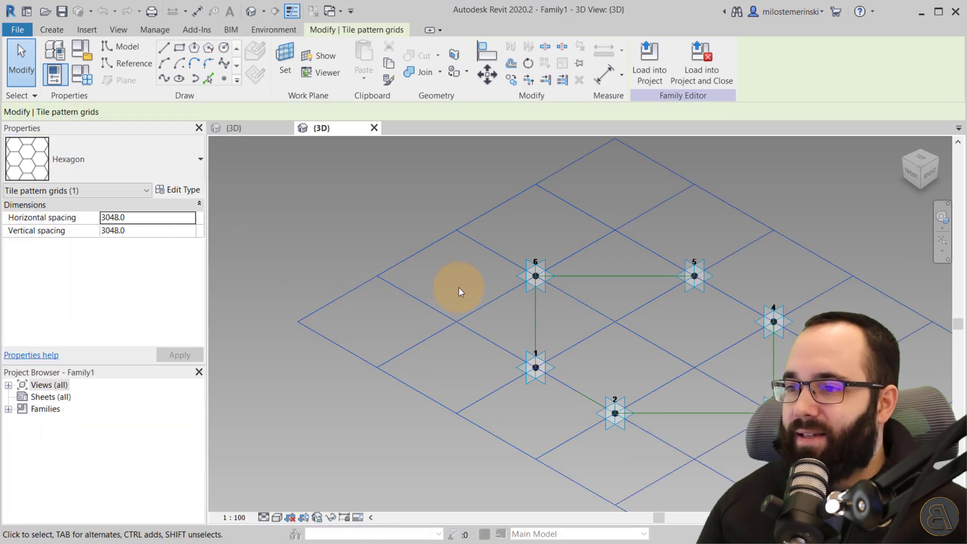
# Set the tile pattern grid's horizontal and vertical spacing to 1000, apply the values and deselect the grid.
pyautogui.keyDown('shift'); pyautogui.moveTo(436, 263); pyautogui.dragTo(588, 346, button='middle'); pyautogui.keyUp('shift')
pyautogui.doubleClick(150, 221)
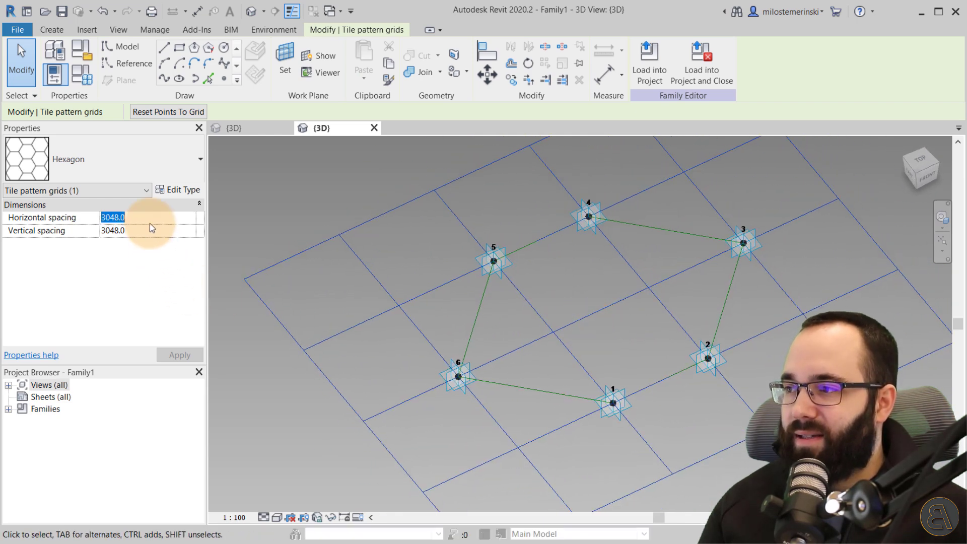
pyautogui.write('1000')
pyautogui.doubleClick(151, 224)
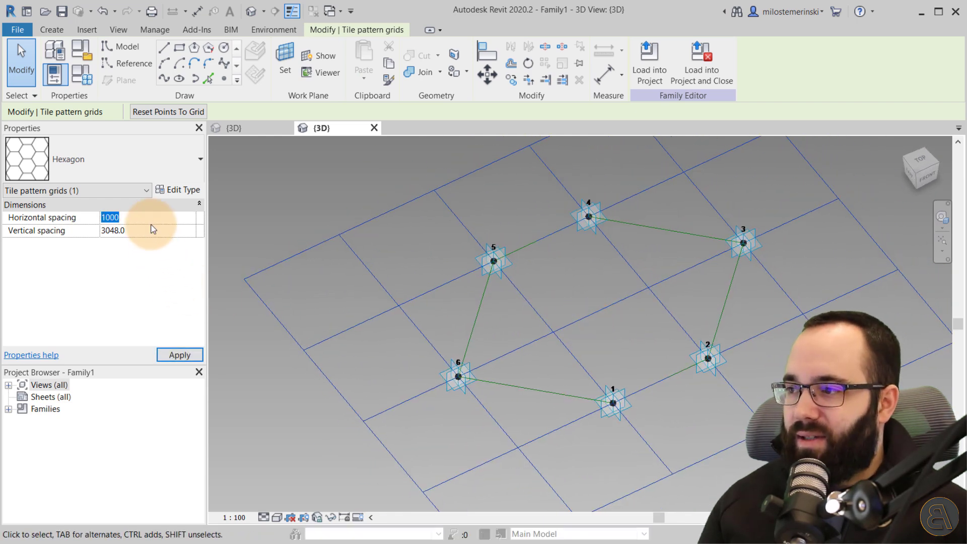
pyautogui.write('1000')
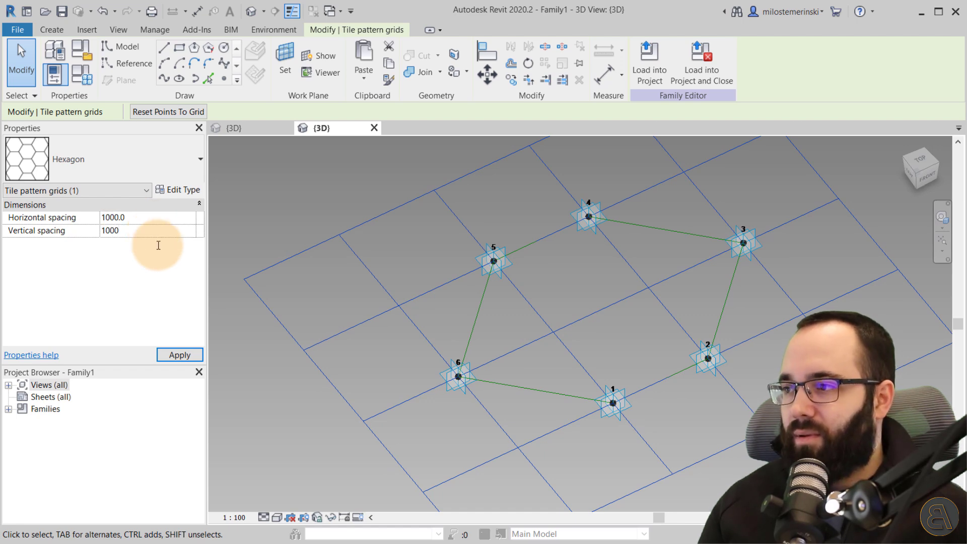
pyautogui.click(173, 355)
pyautogui.moveTo(423, 328); pyautogui.dragTo(487, 315, button='middle')
pyautogui.scroll(5, 487, 314)
pyautogui.click(525, 313)
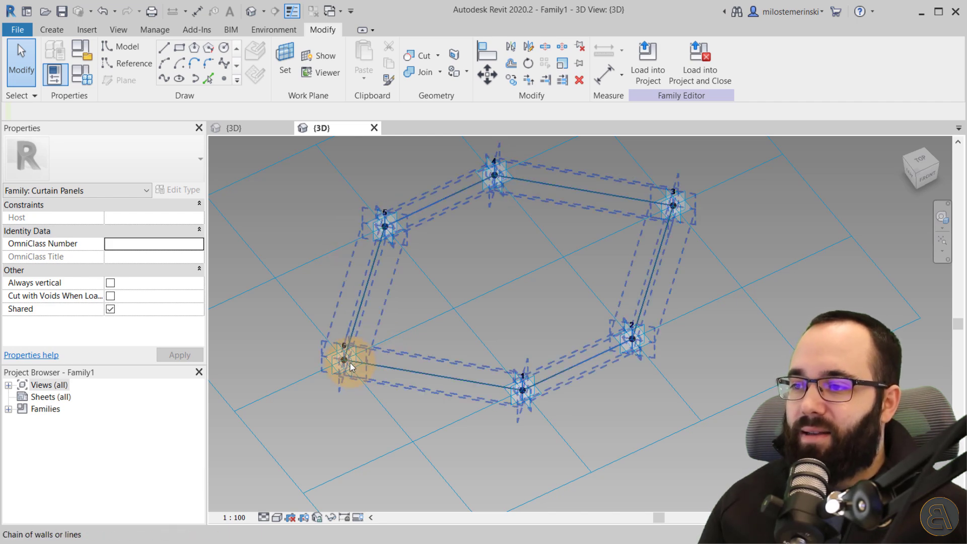
# Try selecting the chain of six reference lines outlining the hexagon, and clear the selection.
pyautogui.keyDown('shift'); pyautogui.moveTo(497, 324); pyautogui.dragTo(404, 376, button='middle'); pyautogui.keyUp('shift')
pyautogui.click(484, 376)
pyautogui.keyDown('shift'); pyautogui.moveTo(484, 376); pyautogui.dragTo(428, 314, button='middle'); pyautogui.keyUp('shift')
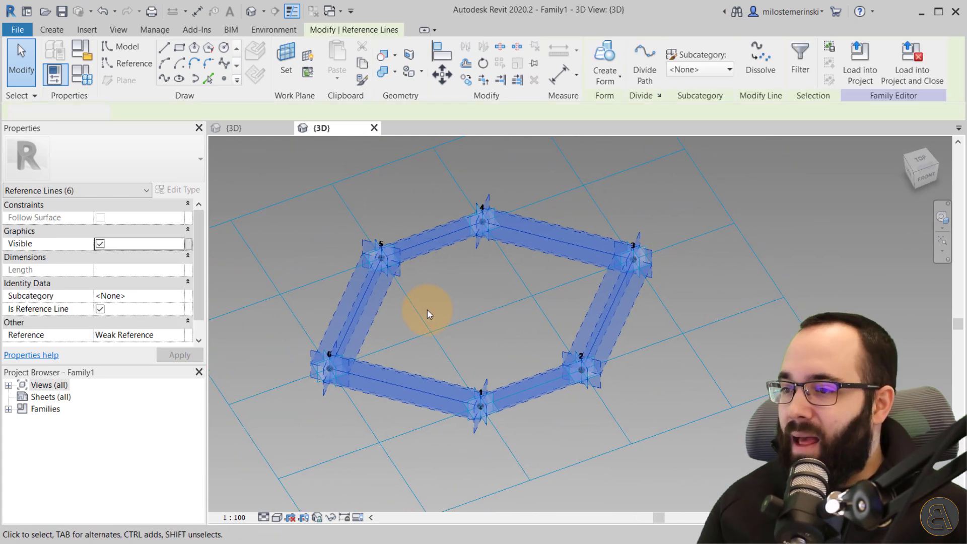
pyautogui.press('Escape')
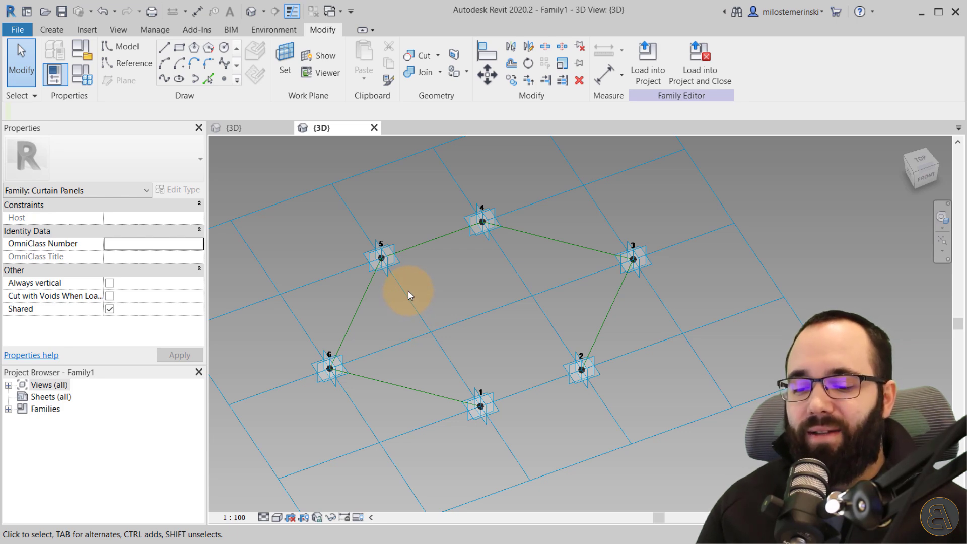
# Examine the chain of six reference lines that connects placement points 1 to 6 into the hexagon outline.
pyautogui.press('Tab')
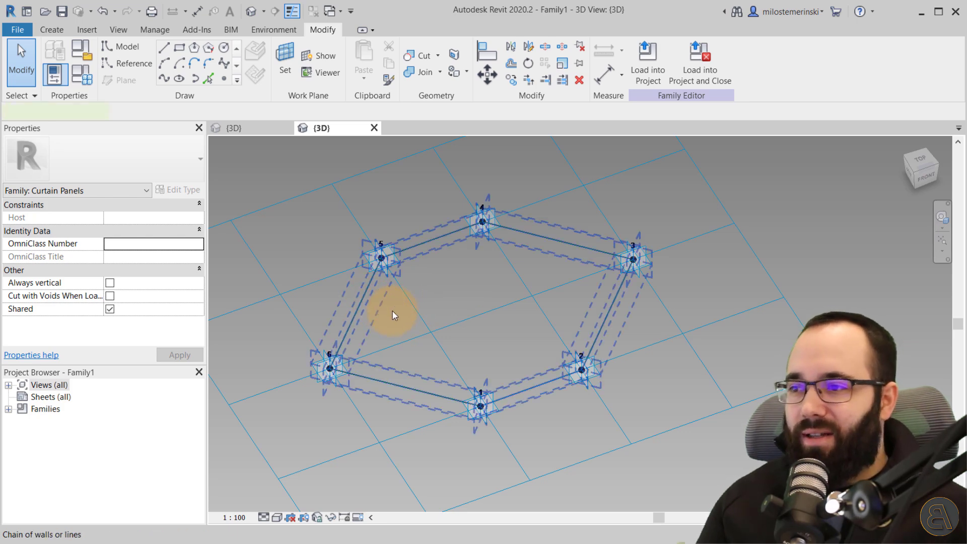
pyautogui.click(386, 309)
pyautogui.click(400, 319)
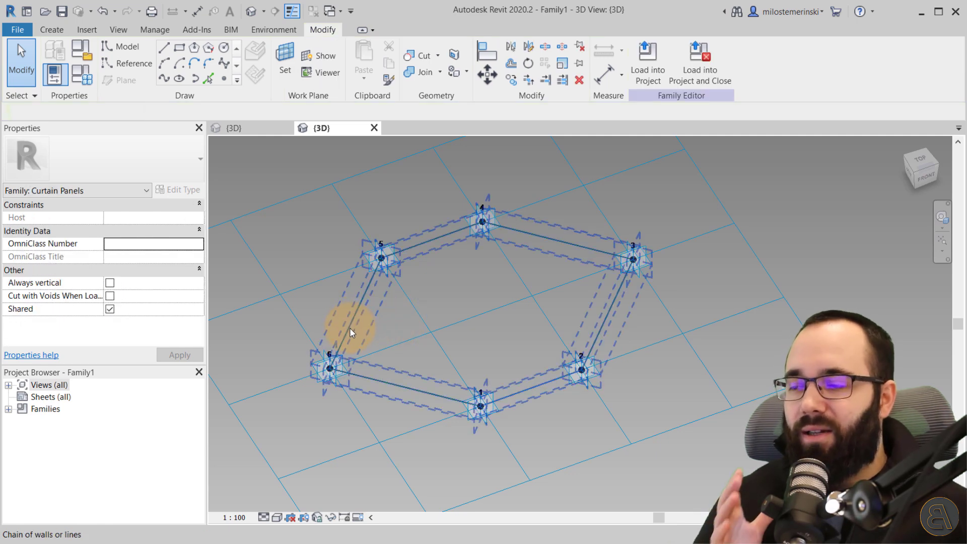
pyautogui.press('Tab')
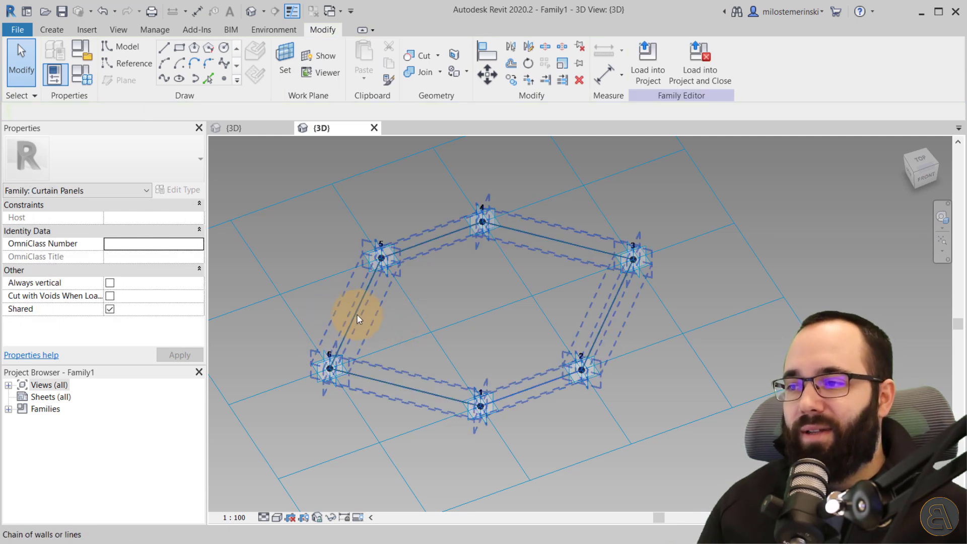
pyautogui.press('Tab')
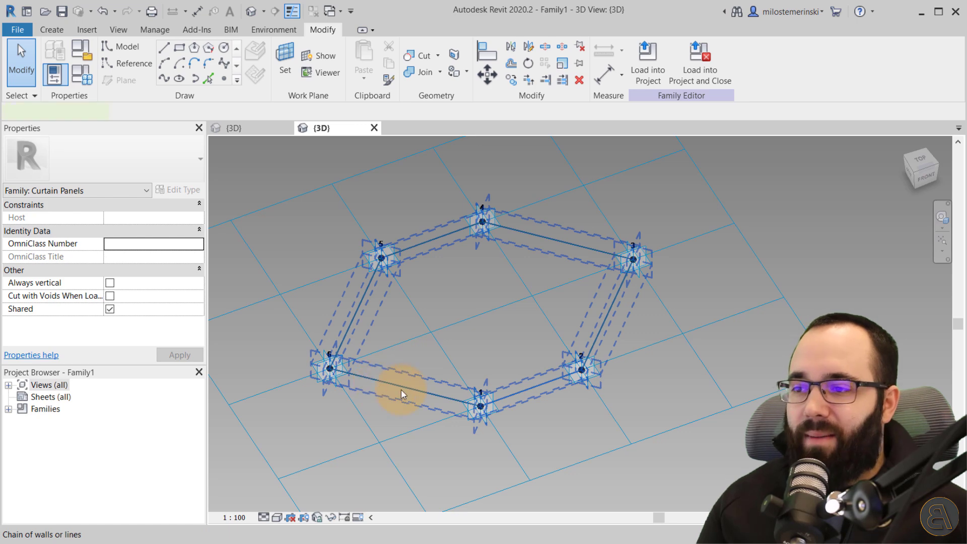
pyautogui.click(382, 385)
pyautogui.click(401, 325)
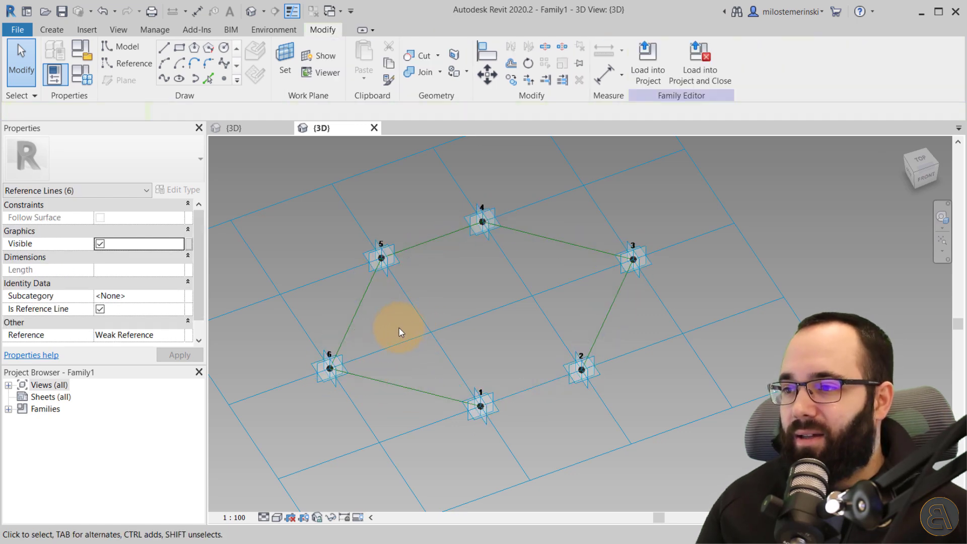
pyautogui.scroll(-2, 397, 325)
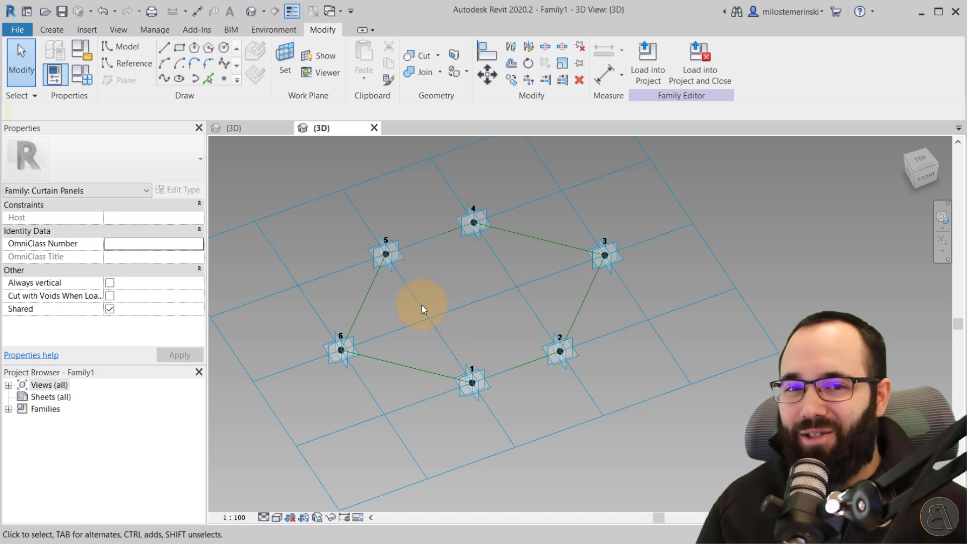
pyautogui.moveTo(445, 280)
pyautogui.mouseDown(button='middle')
pyautogui.moveTo(432, 277)
pyautogui.moveTo(433, 291)
pyautogui.mouseUp(button='middle')
pyautogui.press('Tab')
pyautogui.press('Tab')
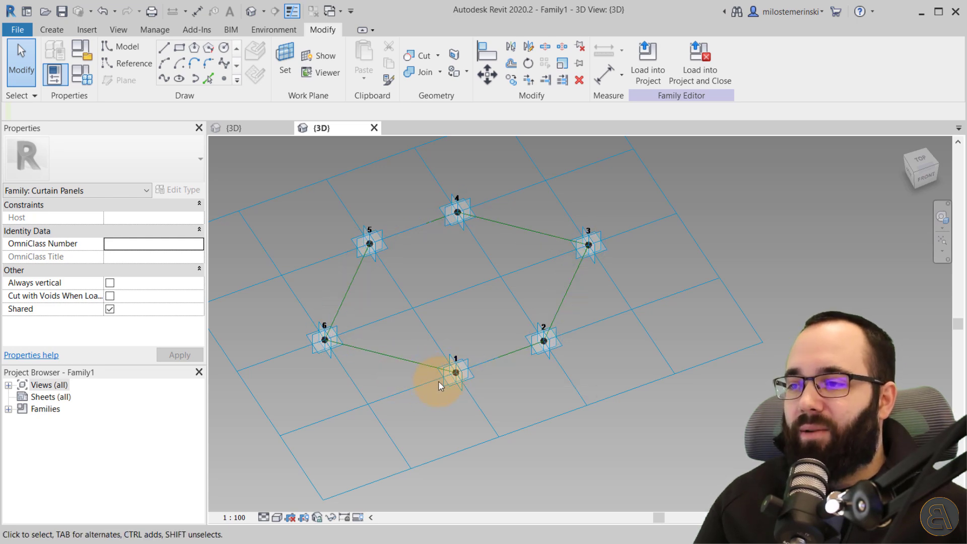
pyautogui.press('Tab')
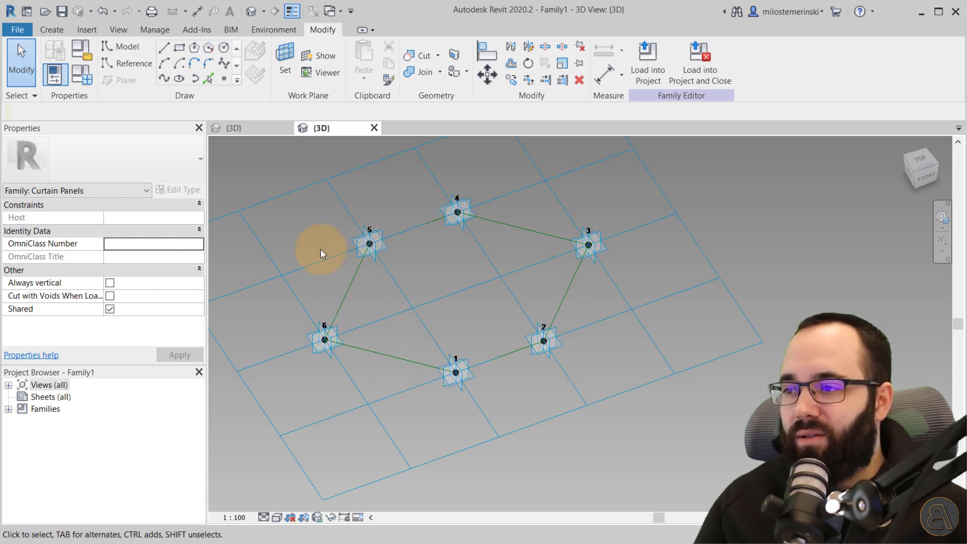
pyautogui.press('Tab')
pyautogui.press('Tab')
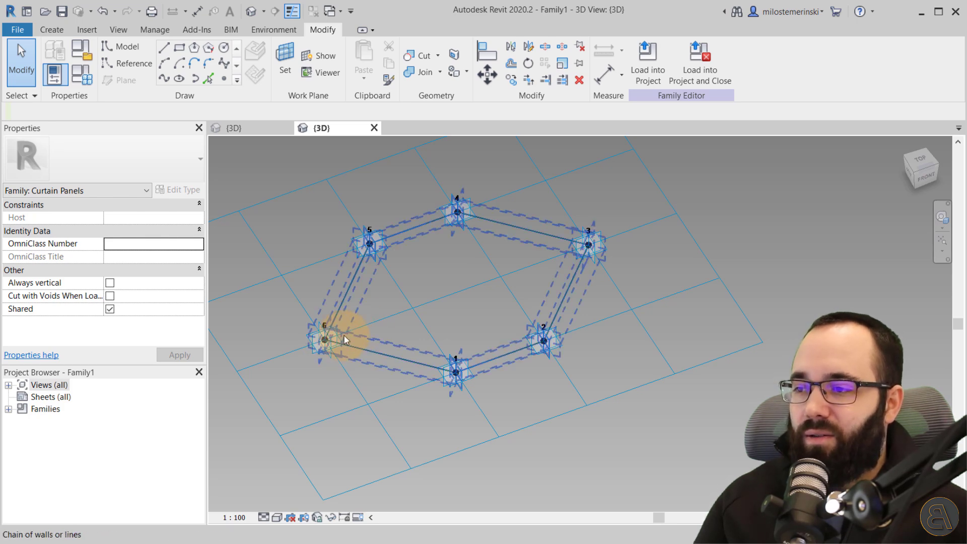
# Set the vertical plane of placement point 1, perpendicular to the line towards point 2, as work plane and place a reference point on point 1.
pyautogui.click(284, 77)
pyautogui.scroll(4, 455, 367)
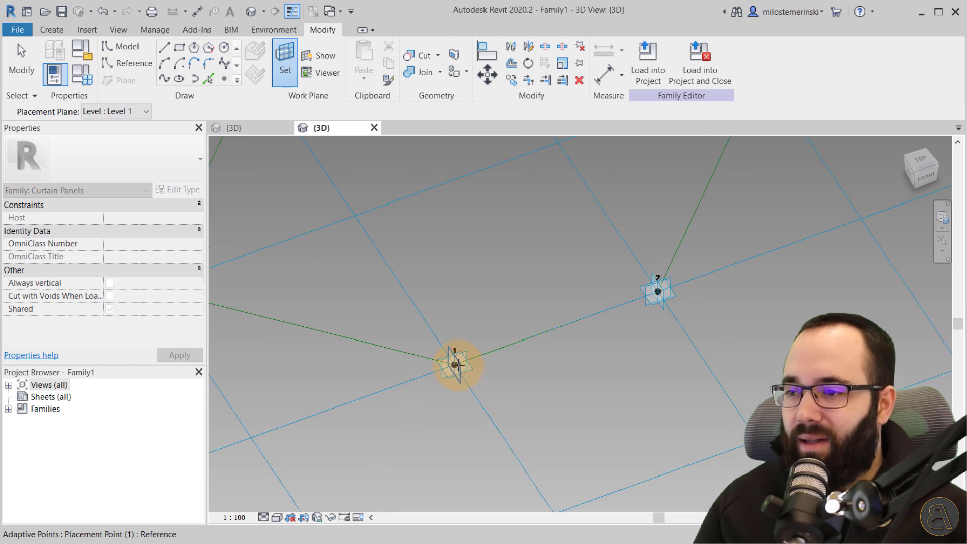
pyautogui.click(455, 363)
pyautogui.moveTo(372, 403); pyautogui.dragTo(415, 355, button='middle')
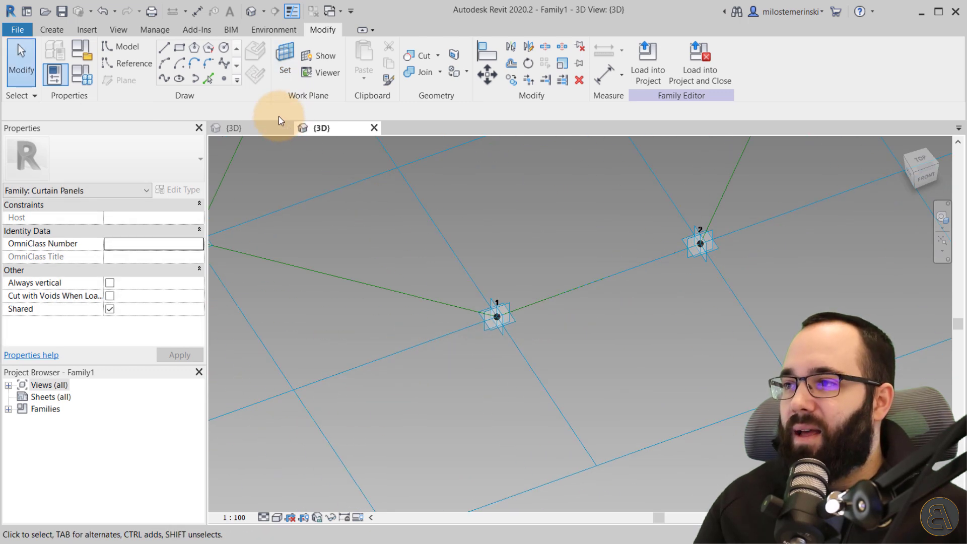
pyautogui.click(224, 78)
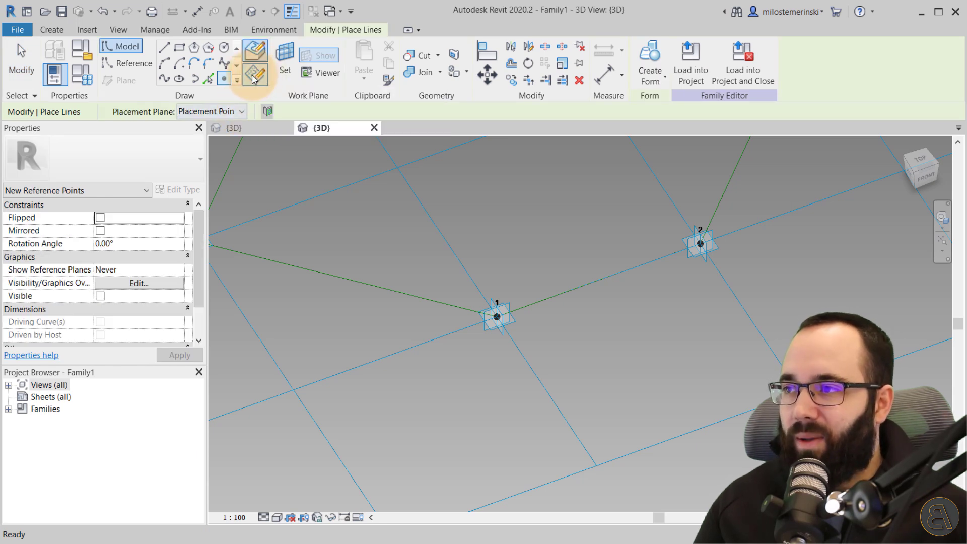
pyautogui.click(255, 80)
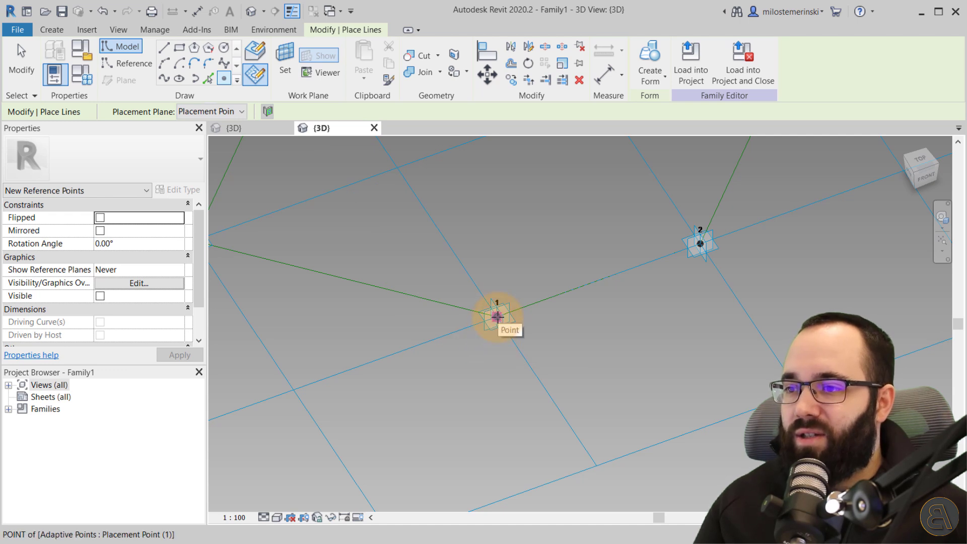
pyautogui.press('Escape')
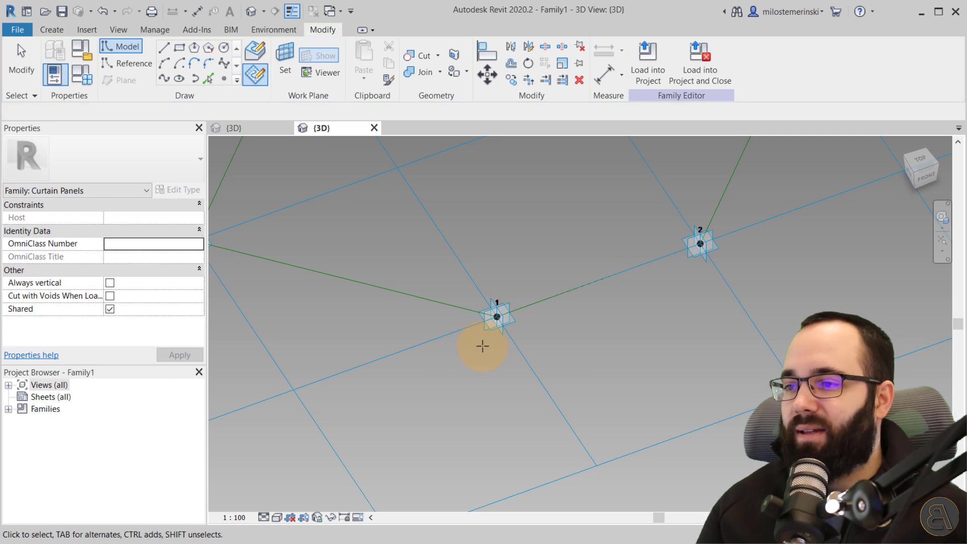
# Move the reference point hosted on placement point 1 about 213 mm along the grid line, away from point 2, and deselect it.
pyautogui.click(497, 320)
pyautogui.scroll(-2, 459, 344)
pyautogui.moveTo(459, 343); pyautogui.dragTo(489, 334, button='middle')
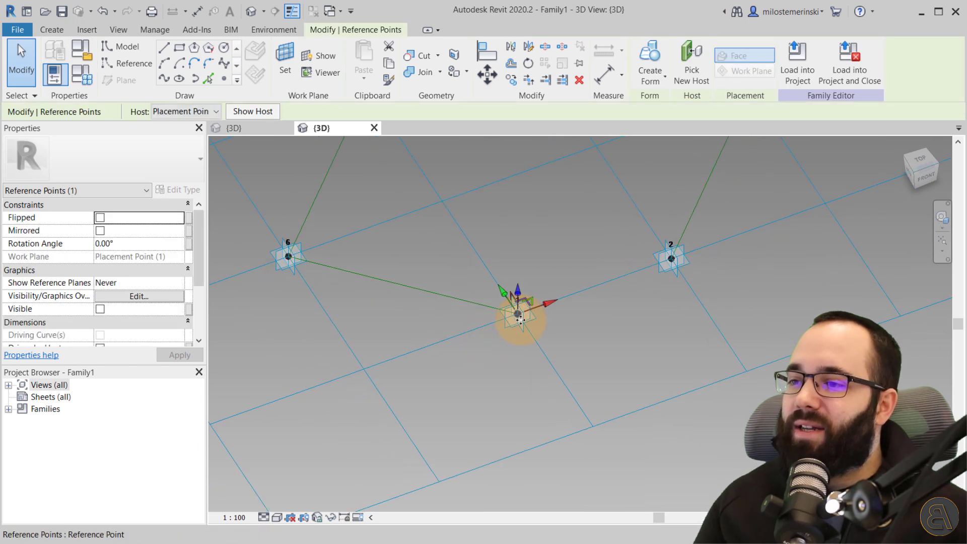
pyautogui.moveTo(551, 307); pyautogui.dragTo(518, 321)
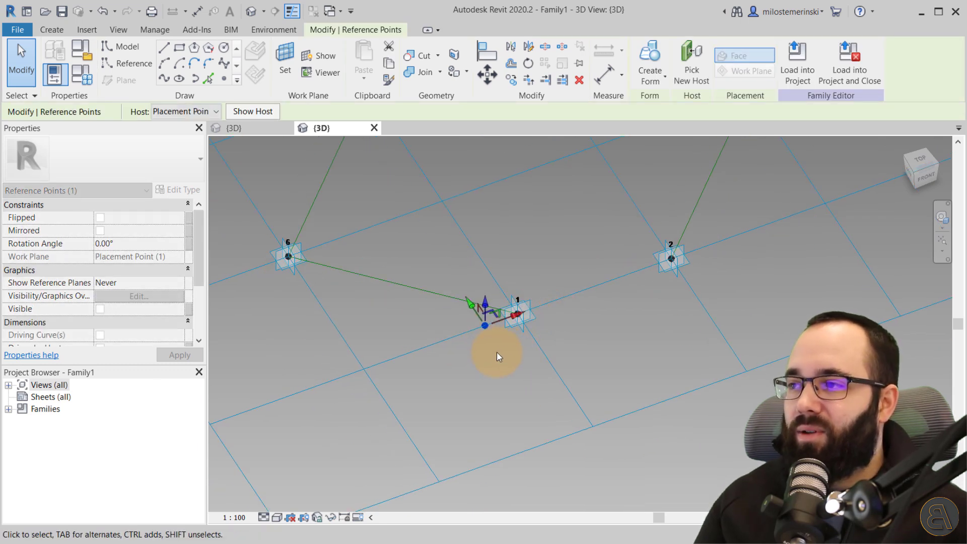
pyautogui.scroll(-2, 191, 284)
pyautogui.scroll(-3, 191, 283)
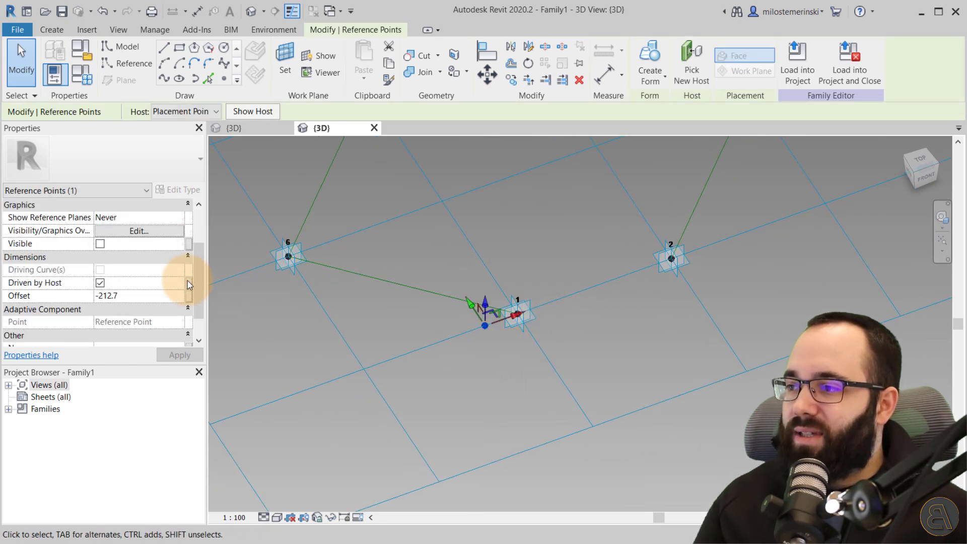
pyautogui.click(483, 352)
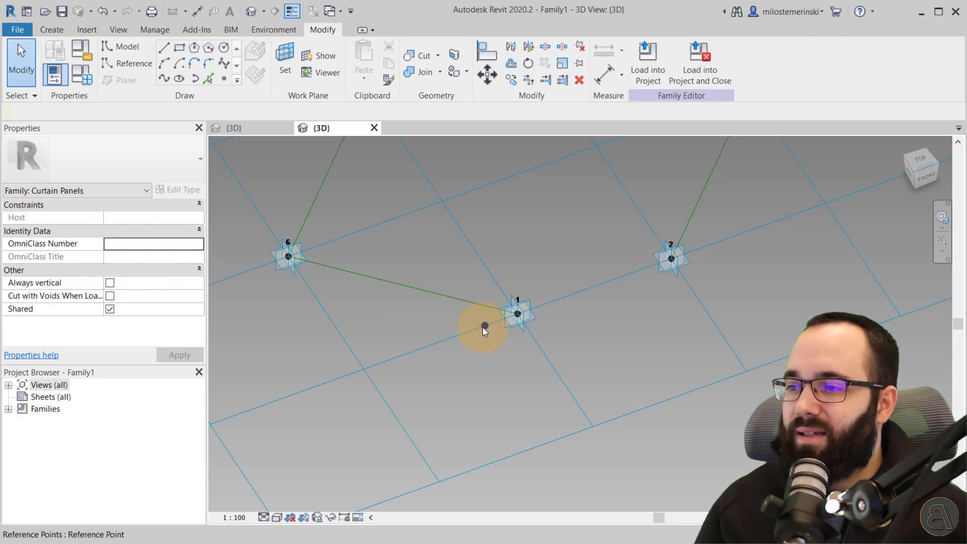
# Try offsets of -300 and -100 on the reference point hosted by placement point 1, applying each value.
pyautogui.click(483, 327)
pyautogui.scroll(-4, 130, 277)
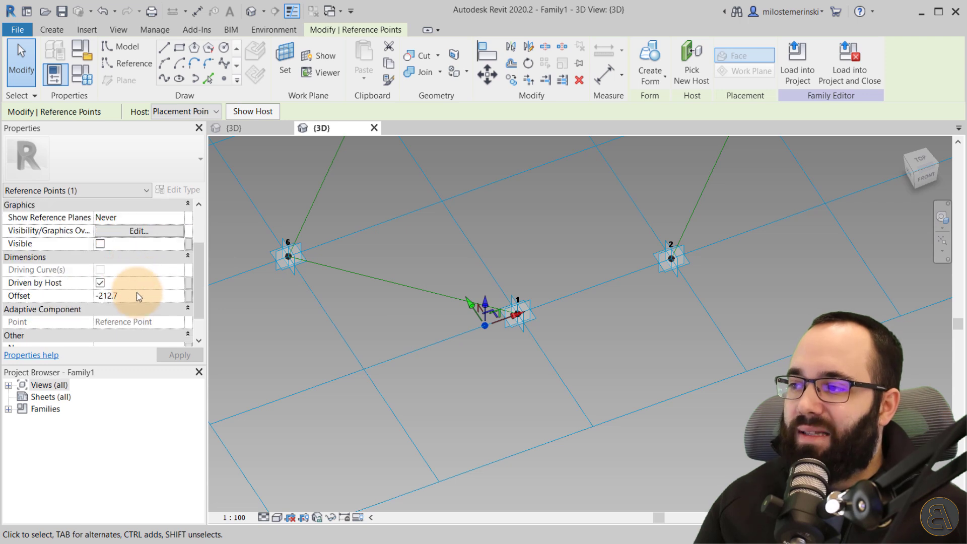
pyautogui.click(139, 296)
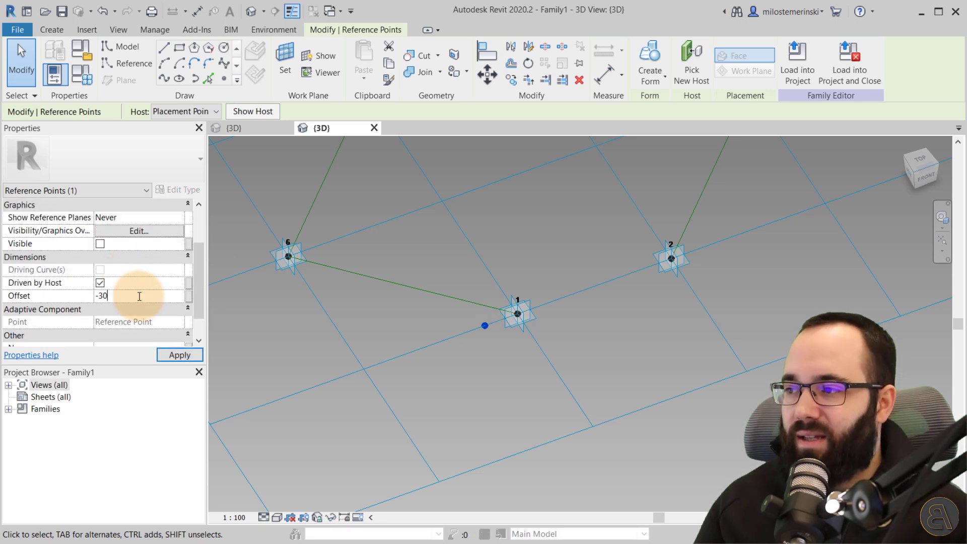
pyautogui.click(171, 348)
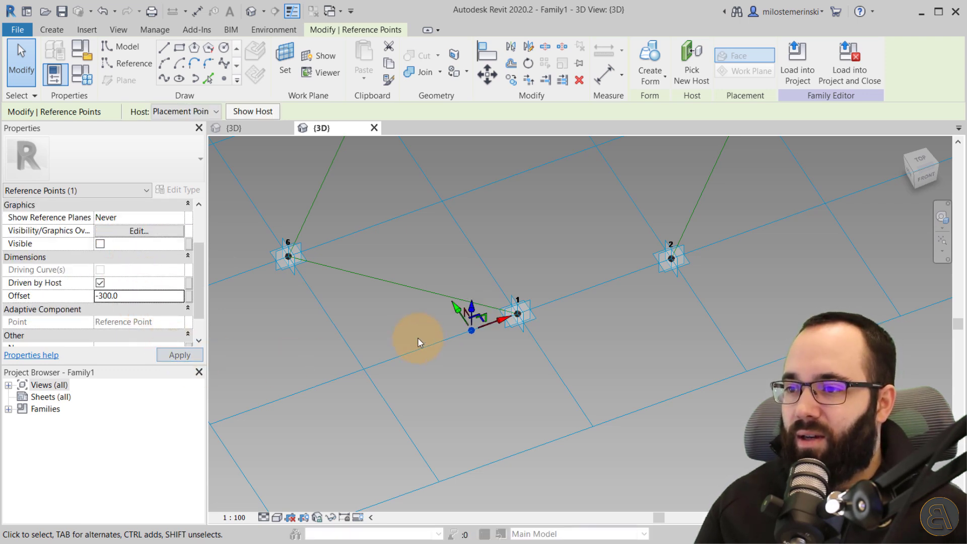
pyautogui.click(131, 297)
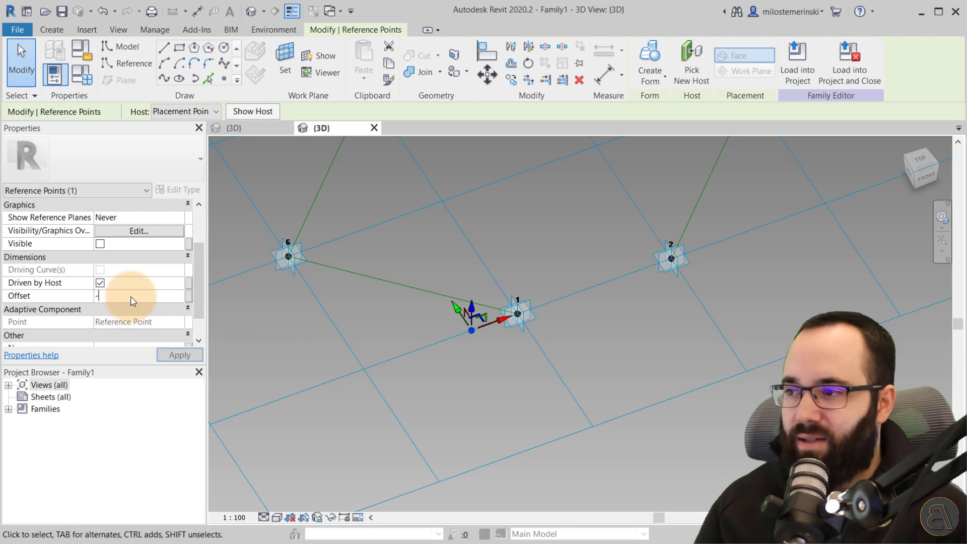
pyautogui.write('-100')
pyautogui.click(166, 354)
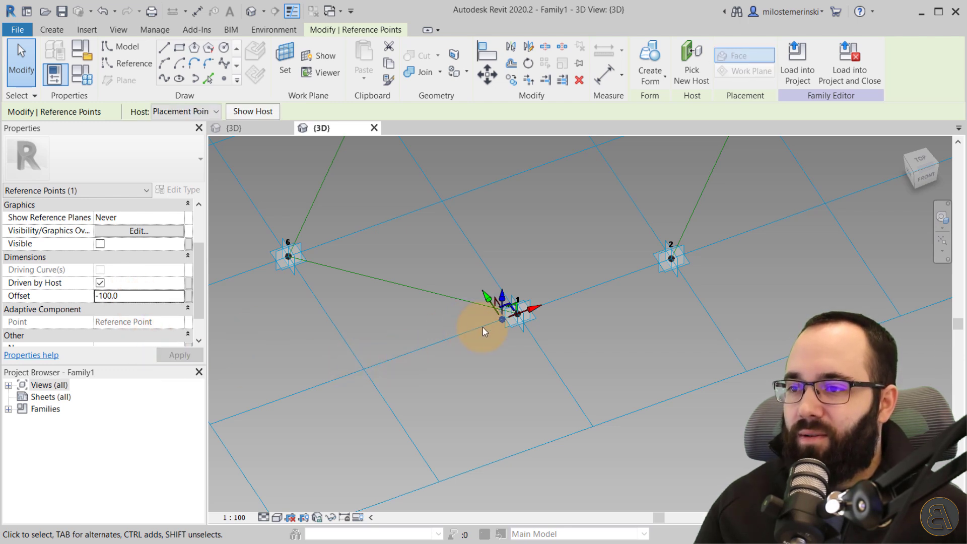
# Set the offset of the reference point hosted by placement point 1 to -200, apply it and deselect the point.
pyautogui.click(133, 297)
pyautogui.write('-200')
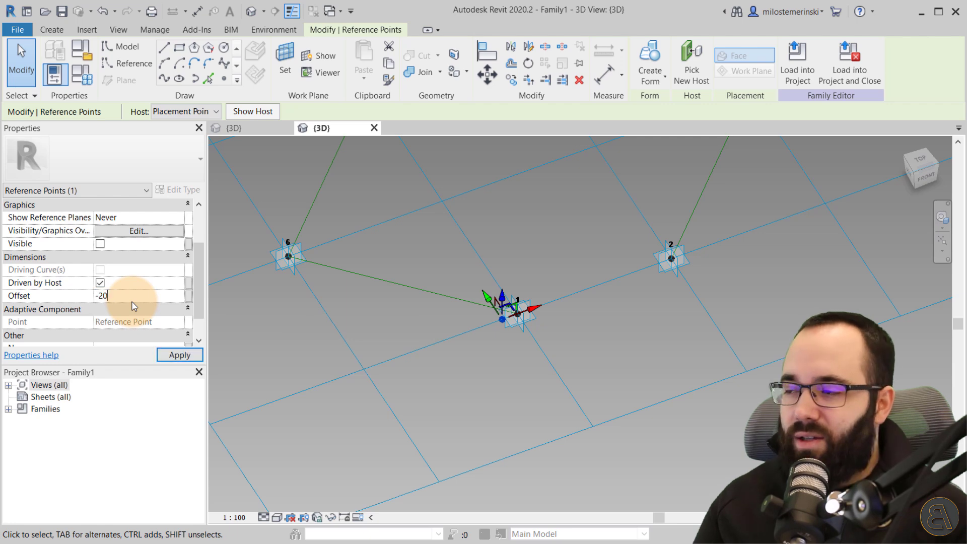
pyautogui.click(165, 354)
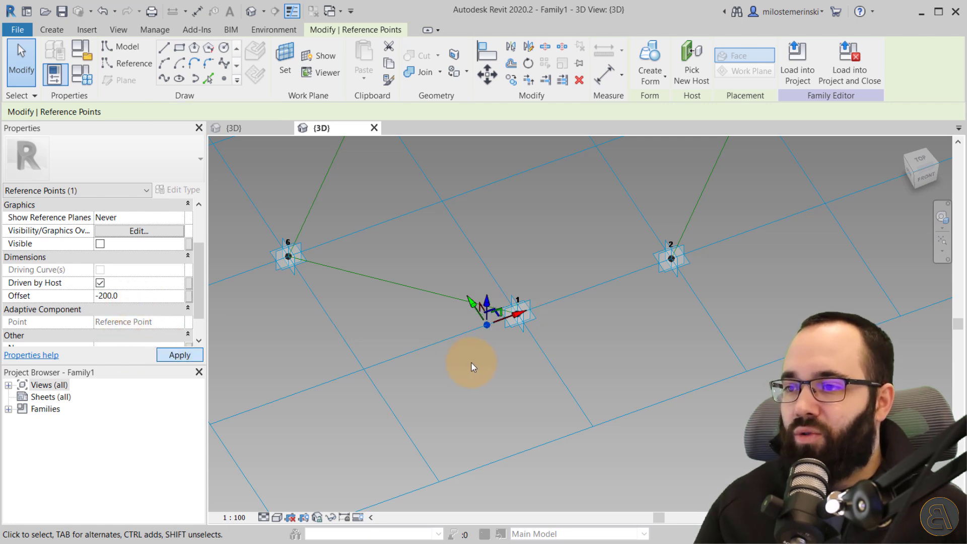
pyautogui.click(450, 338)
# Set the vertical plane of placement point 2 as the work plane and place a reference point on point 2.
pyautogui.scroll(-2, 449, 333)
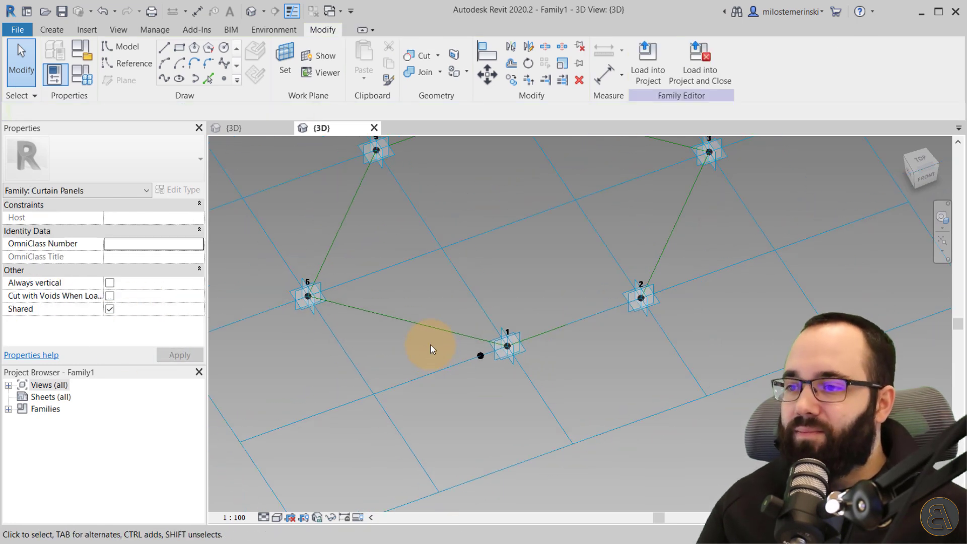
pyautogui.moveTo(431, 343); pyautogui.dragTo(406, 378, button='middle')
pyautogui.press('Tab')
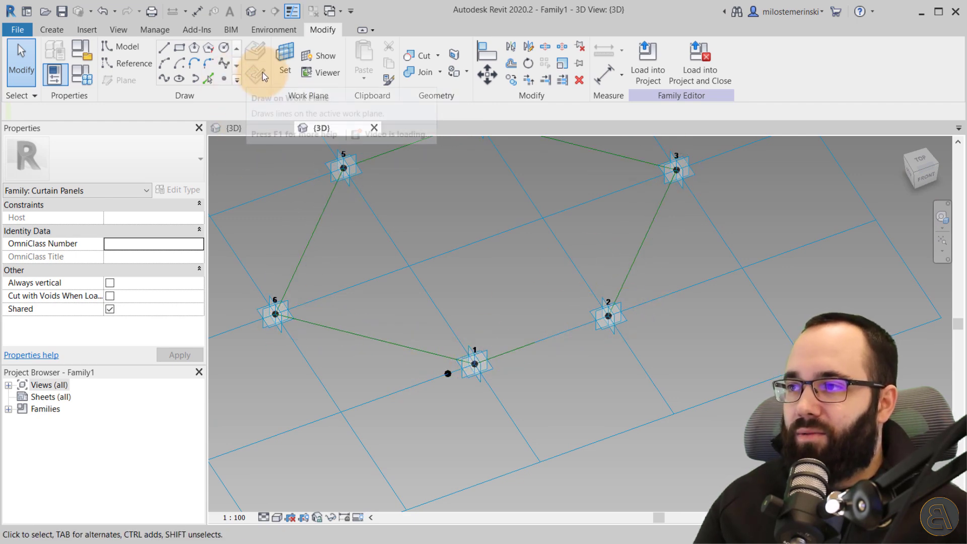
pyautogui.click(285, 64)
pyautogui.click(611, 312)
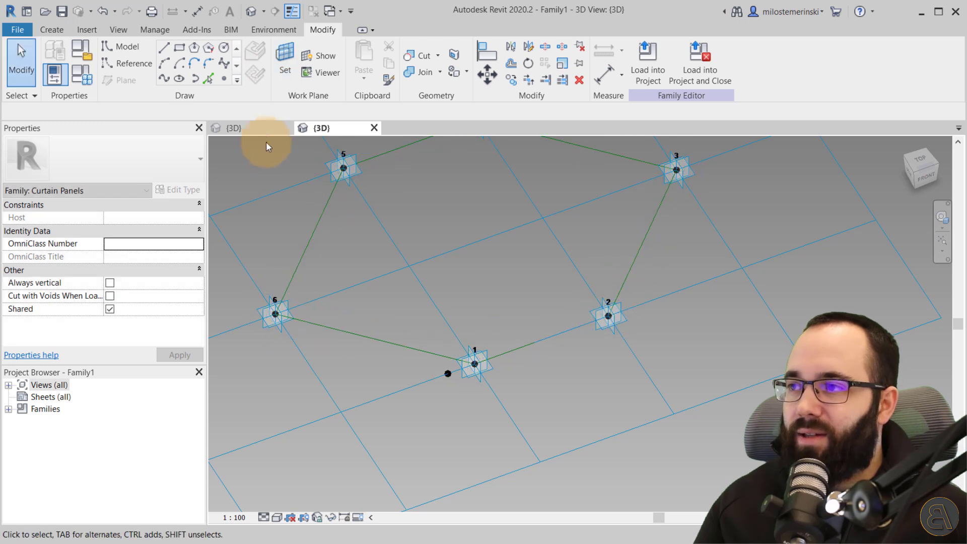
pyautogui.click(223, 78)
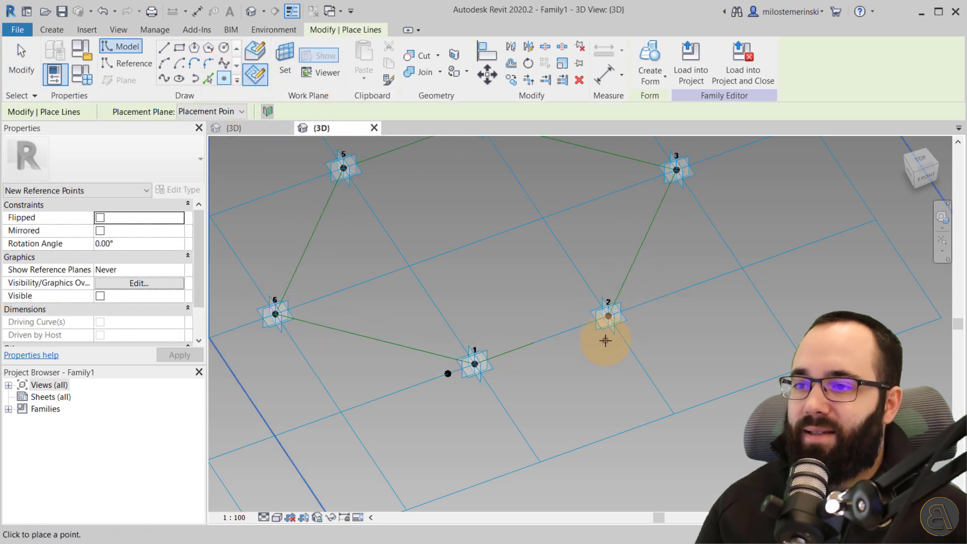
pyautogui.press('Escape')
# Move the reference point hosted on placement point 2 a short distance along the grid line, away from point 1, and deselect it.
pyautogui.click(610, 316)
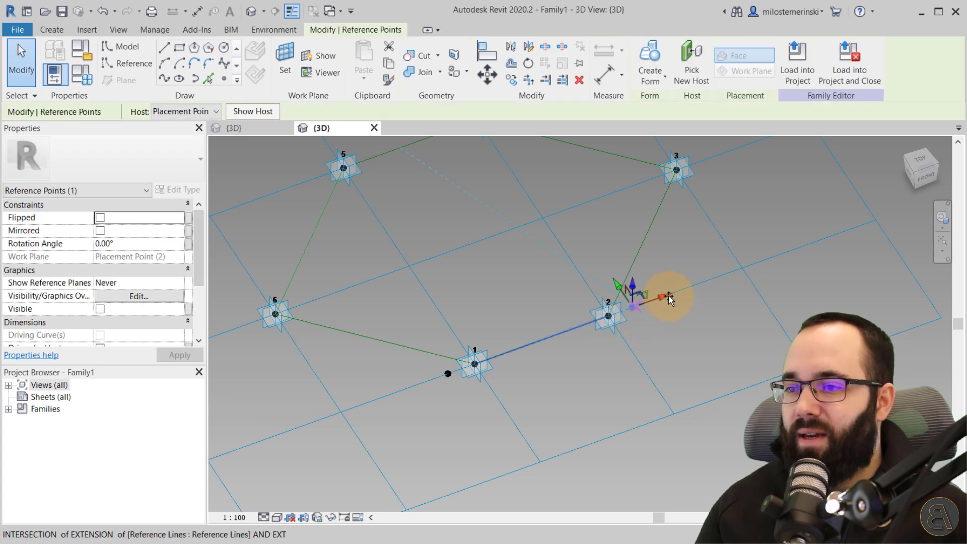
pyautogui.moveTo(421, 270); pyautogui.dragTo(566, 307, button='middle')
pyautogui.click(565, 307)
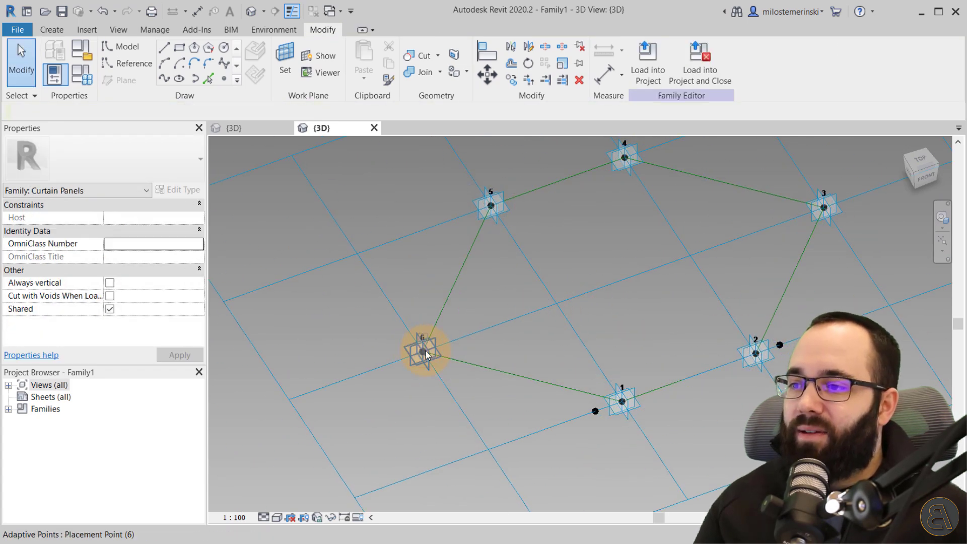
# Set the vertical plane of placement point 6 as the work plane and place a reference point on point 6.
pyautogui.scroll(1, 426, 354)
pyautogui.click(285, 64)
pyautogui.click(428, 353)
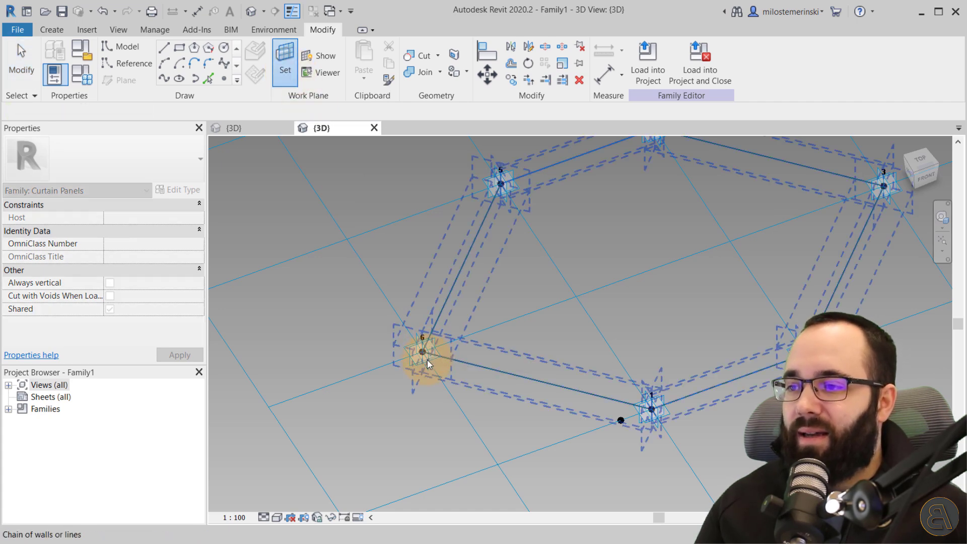
pyautogui.click(224, 78)
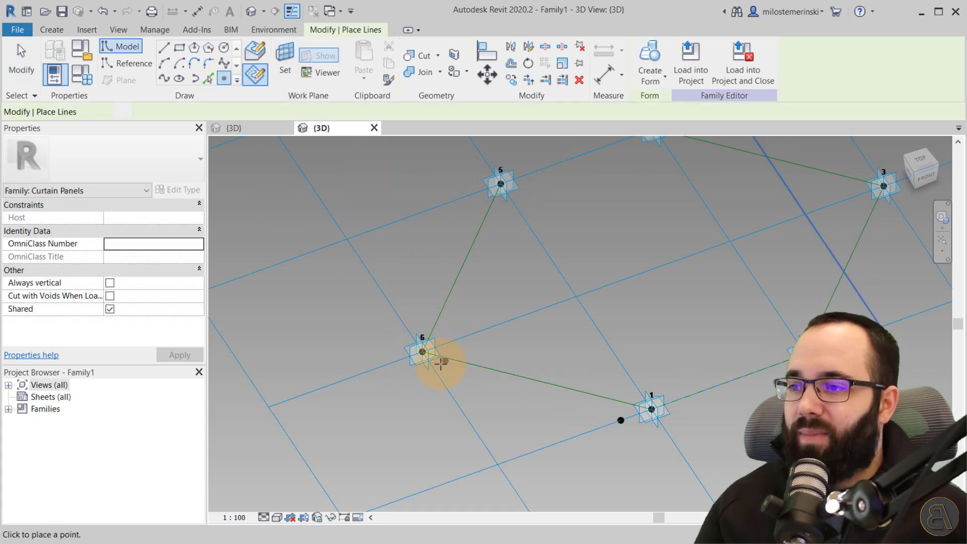
pyautogui.click(422, 352)
pyautogui.press('Escape')
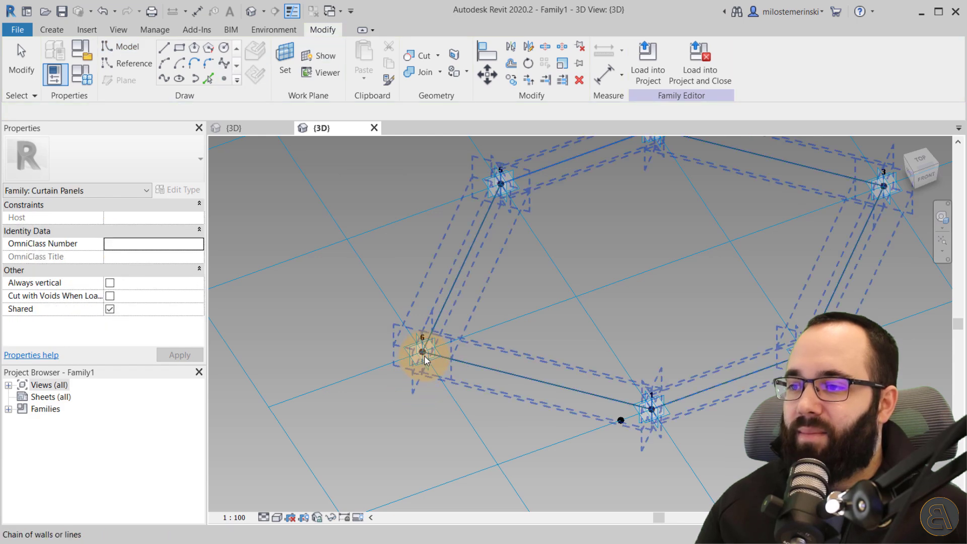
# Move the reference point hosted on placement point 6 along its grid line a short distance into the hexagon.
pyautogui.click(423, 353)
pyautogui.moveTo(455, 340); pyautogui.dragTo(489, 328)
pyautogui.moveTo(445, 423); pyautogui.dragTo(426, 433, button='middle')
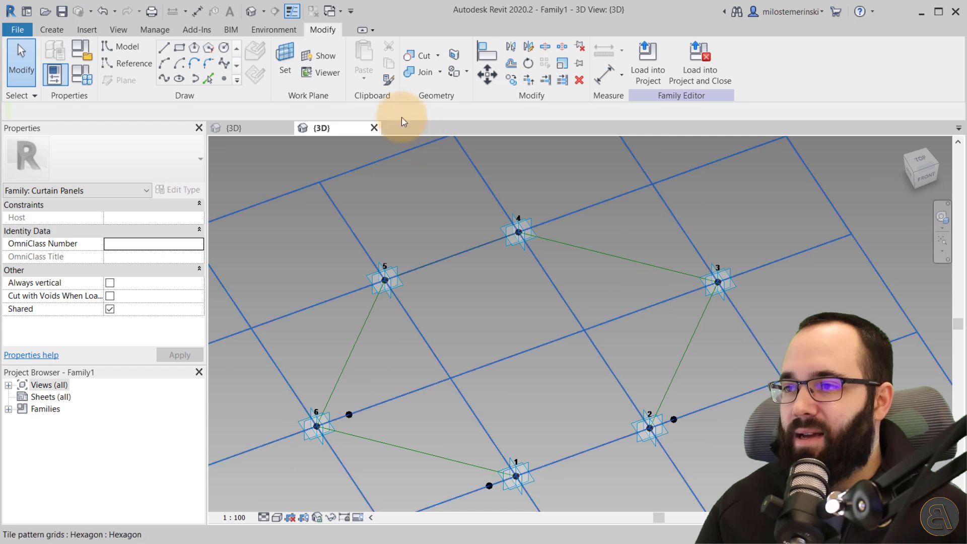
# Place a reference point on the vertical plane of placement point 3 and move it a short distance along the grid line into the hexagon.
pyautogui.click(285, 60)
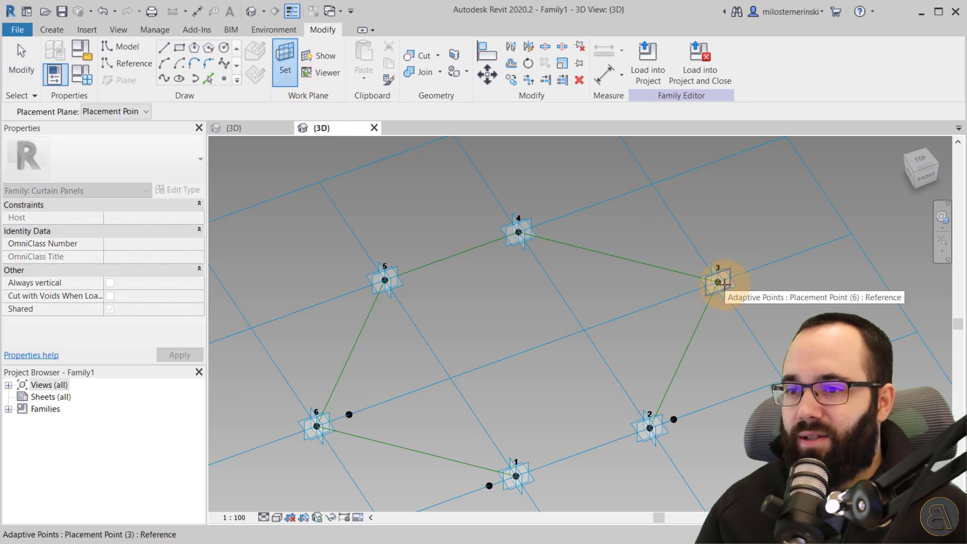
pyautogui.click(718, 282)
pyautogui.click(224, 78)
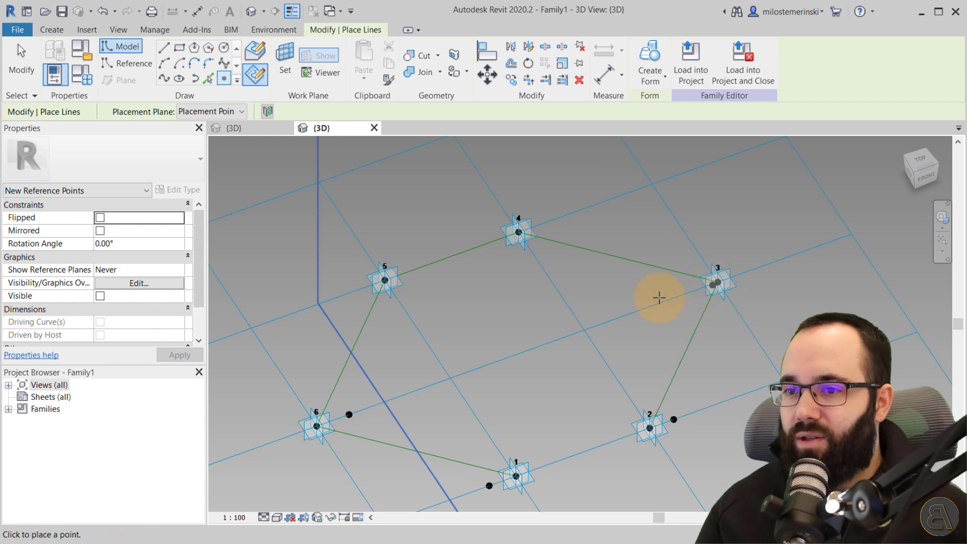
pyautogui.press('Escape')
pyautogui.press('Escape')
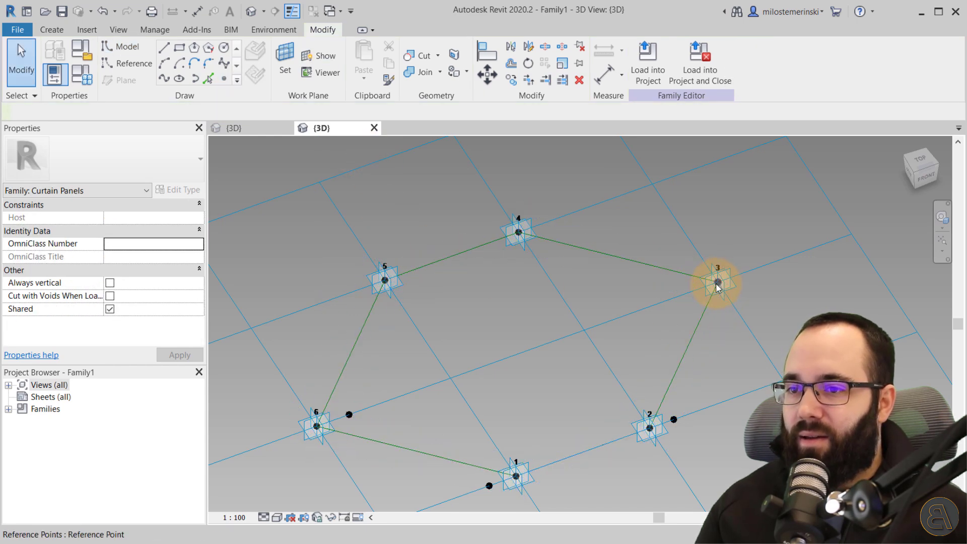
pyautogui.click(719, 283)
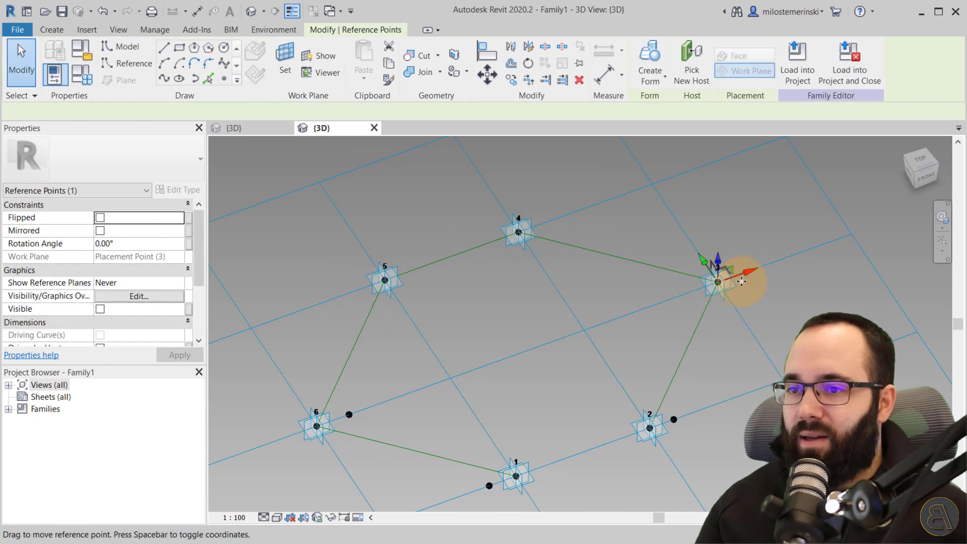
pyautogui.click(463, 316)
pyautogui.scroll(2, 451, 282)
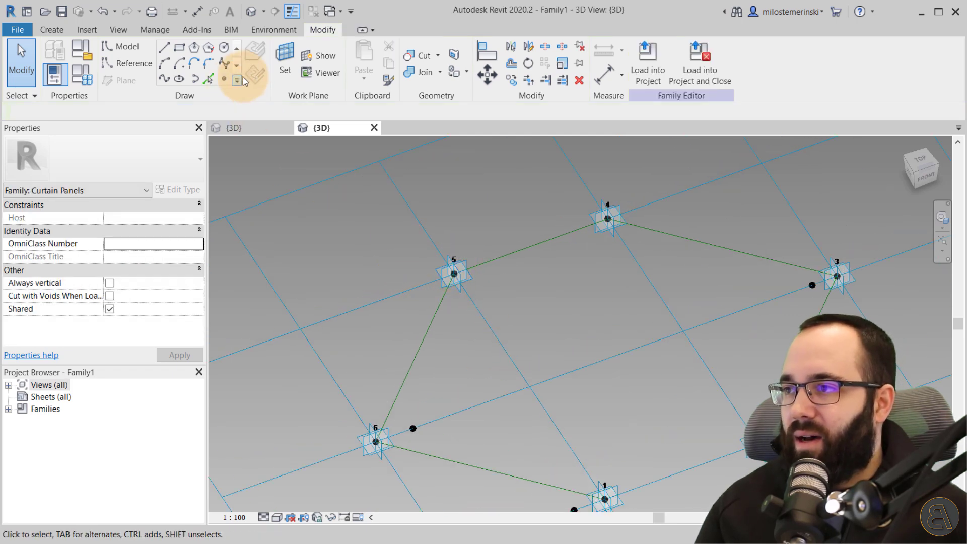
# Place a reference point on the vertical plane of placement point 5 and move it a short distance along the grid line, away from point 4.
pyautogui.click(276, 70)
pyautogui.click(454, 272)
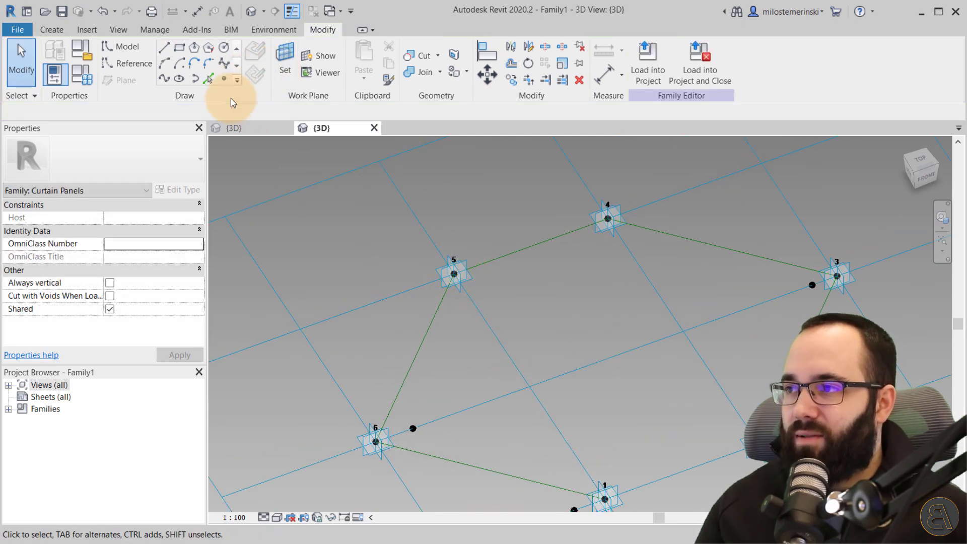
pyautogui.click(223, 79)
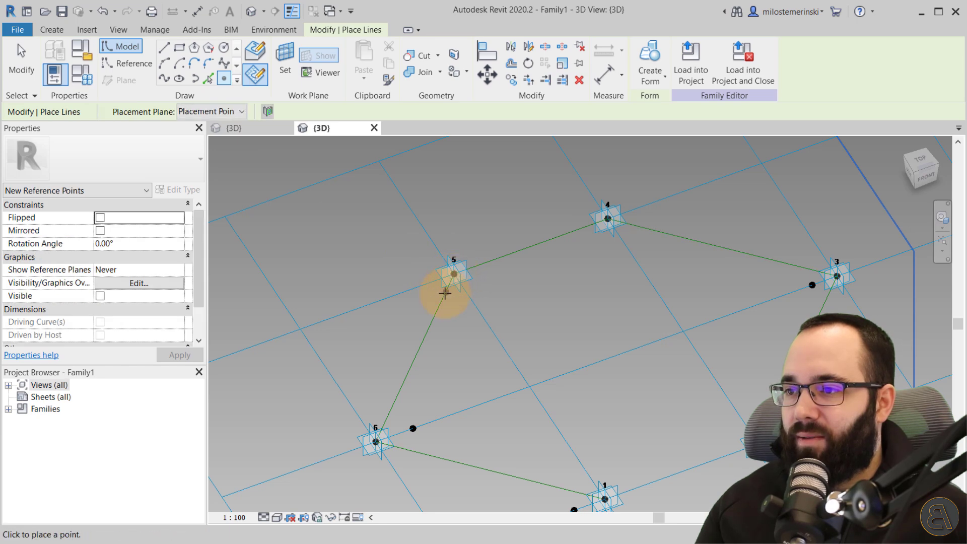
pyautogui.press('Escape')
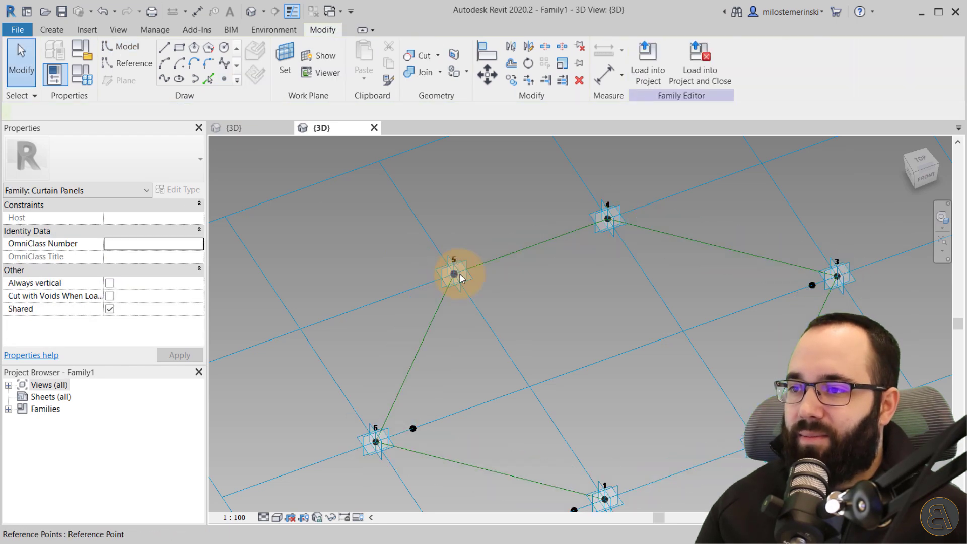
pyautogui.click(453, 274)
pyautogui.click(564, 292)
pyautogui.moveTo(564, 292); pyautogui.dragTo(504, 287, button='middle')
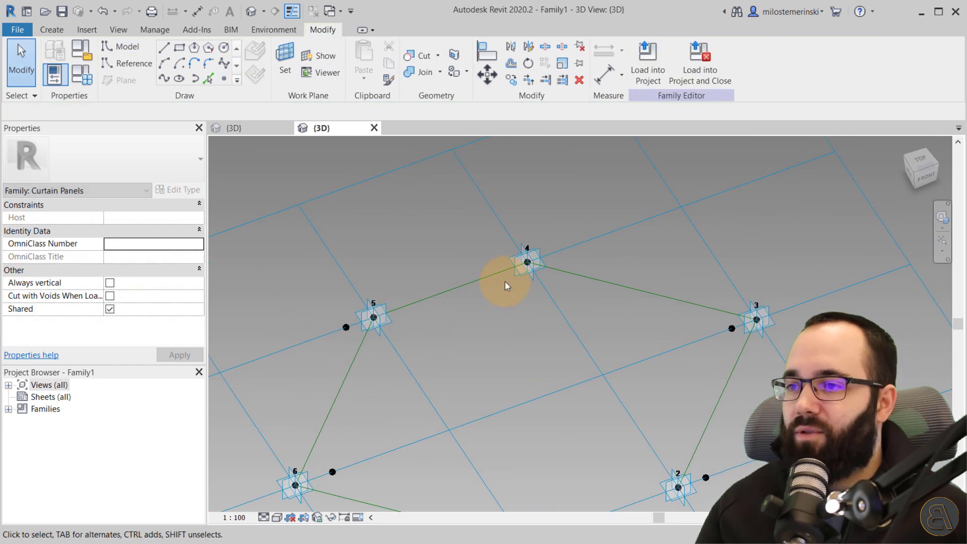
# Place a reference point on the vertical plane of placement point 4 and move it a short distance along the grid line, away from point 5.
pyautogui.click(290, 75)
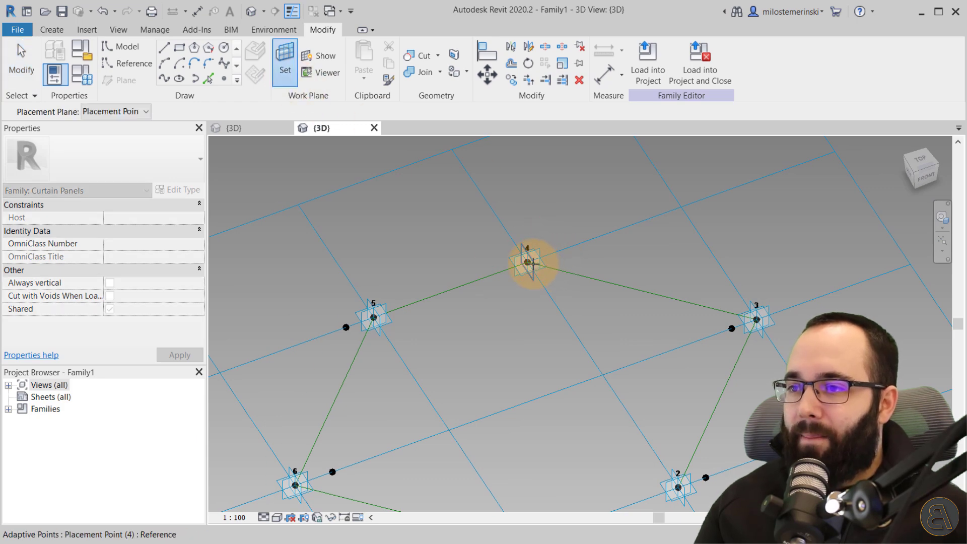
pyautogui.click(531, 262)
pyautogui.click(224, 78)
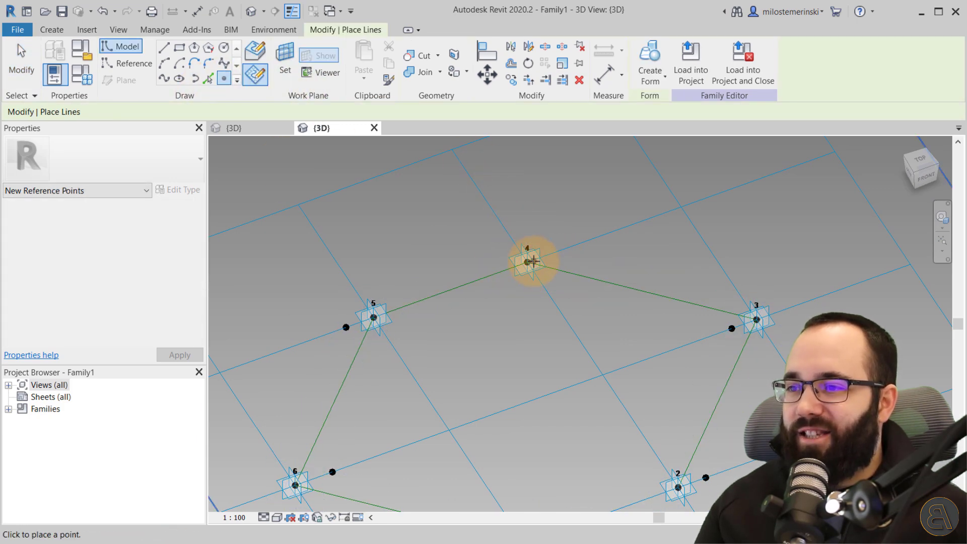
pyautogui.press('Escape')
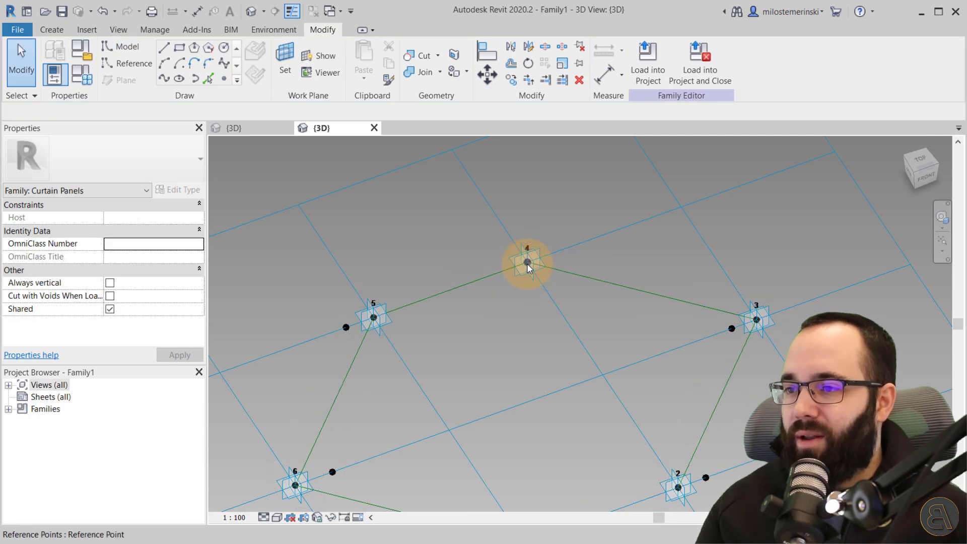
pyautogui.click(526, 263)
pyautogui.keyDown('shift'); pyautogui.moveTo(573, 253); pyautogui.dragTo(600, 243, button='middle'); pyautogui.keyUp('shift')
pyautogui.press('Escape')
pyautogui.press('Tab')
pyautogui.click(594, 225)
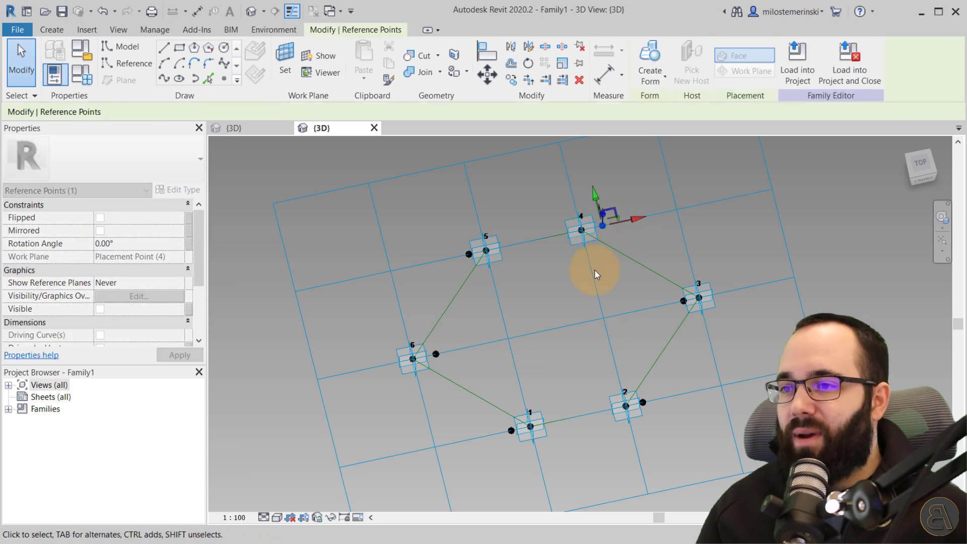
pyautogui.press('Escape')
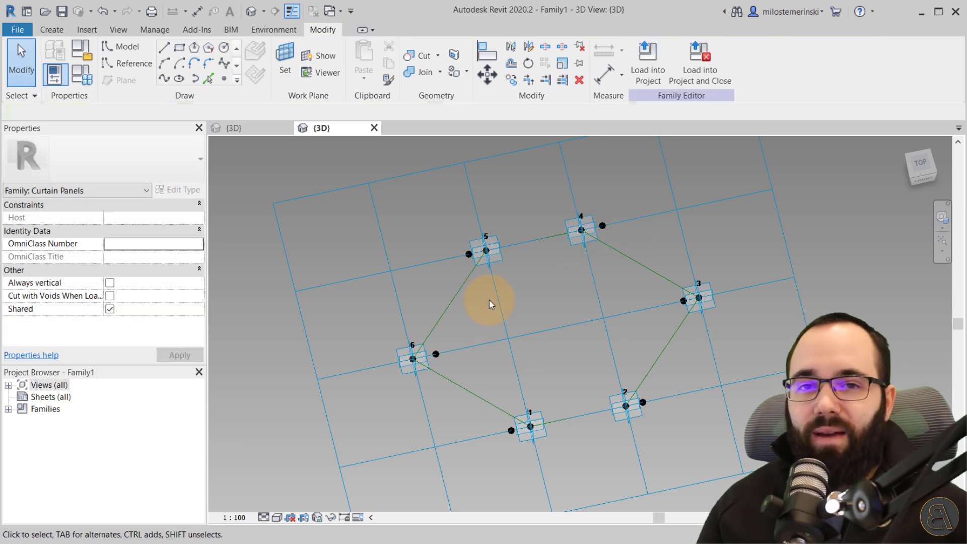
# Check the offset values of the reference points hosted on placement points 1 and 2.
pyautogui.press('Tab')
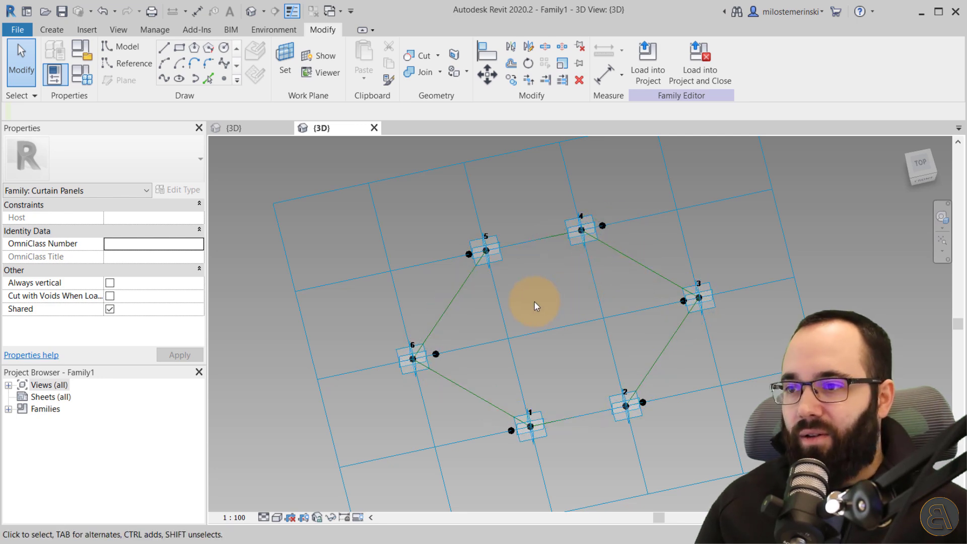
pyautogui.click(510, 416)
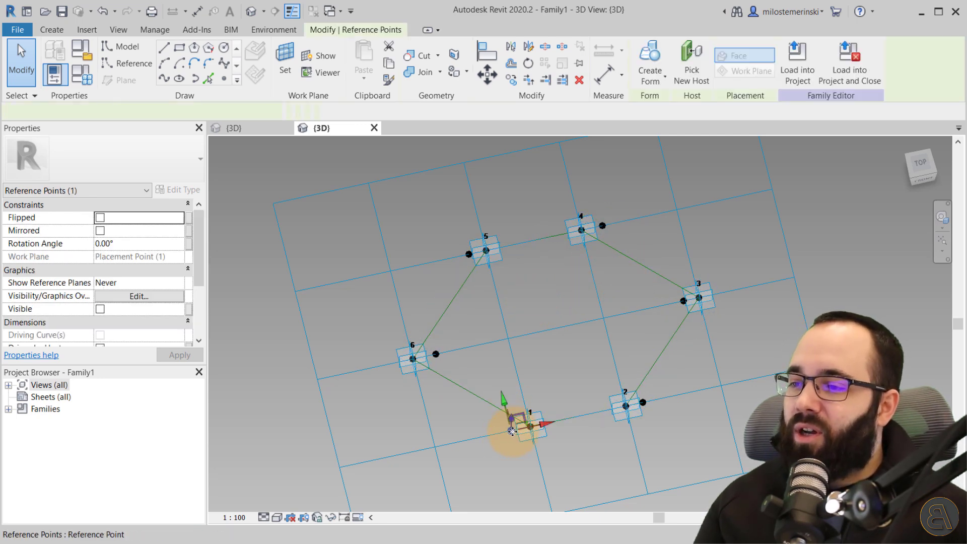
pyautogui.scroll(-3, 128, 303)
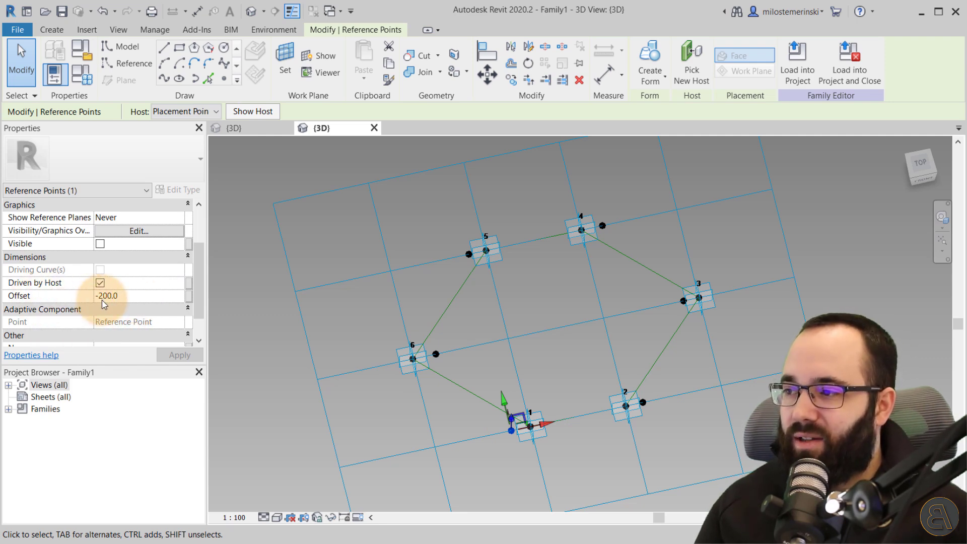
pyautogui.click(648, 401)
pyautogui.click(650, 418)
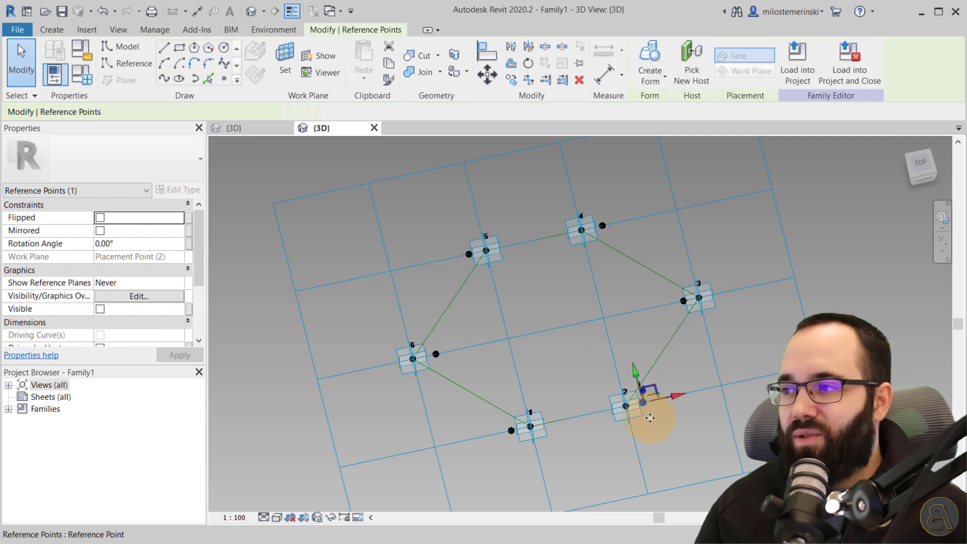
pyautogui.scroll(-3, 161, 264)
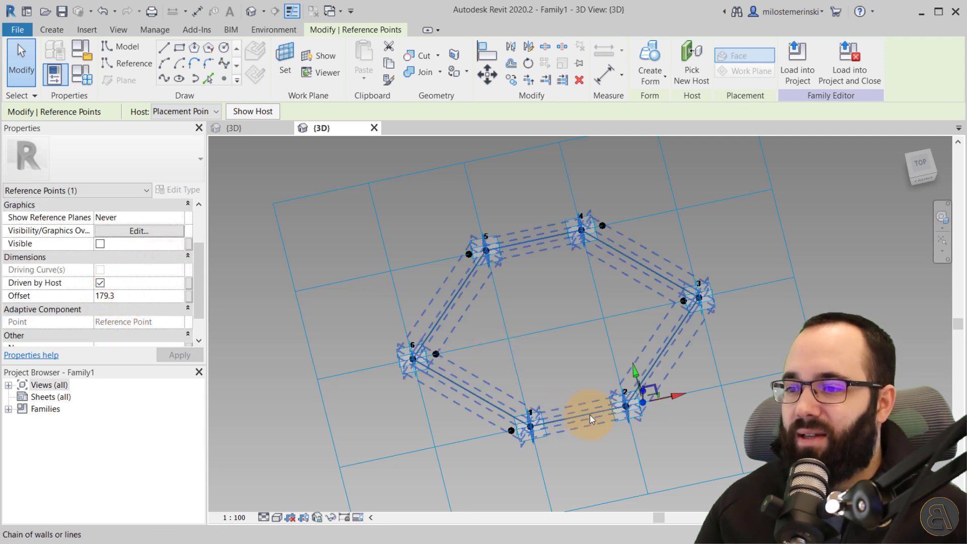
pyautogui.moveTo(579, 388); pyautogui.dragTo(463, 362, button='middle')
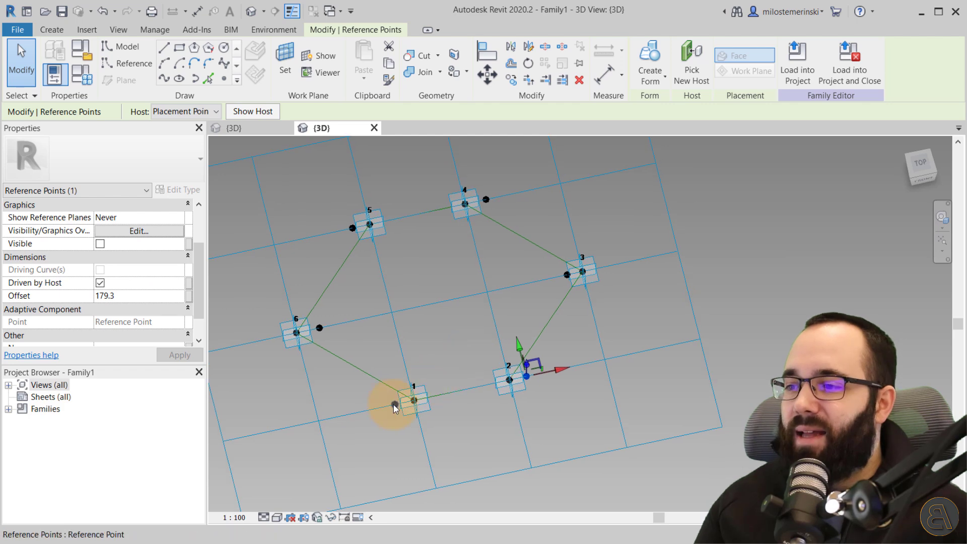
pyautogui.click(392, 412)
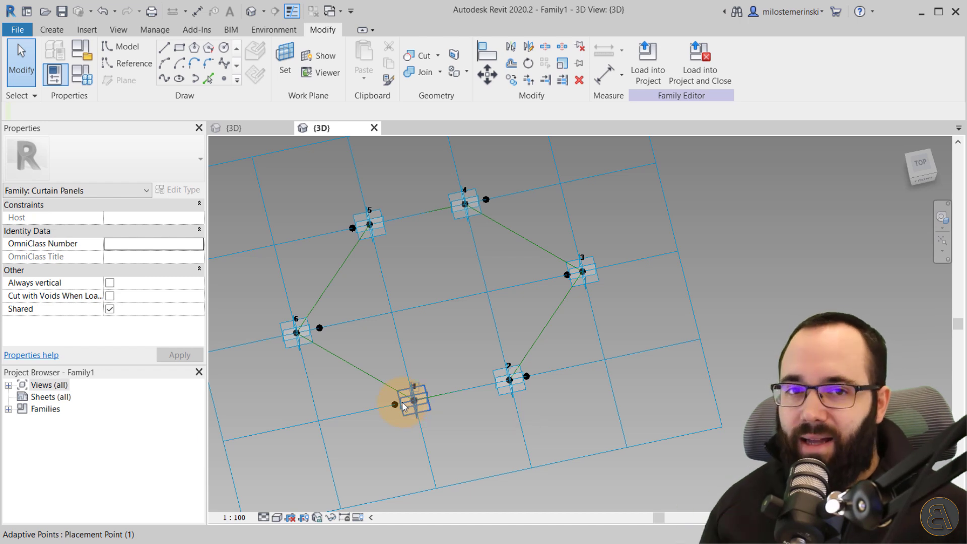
# Associate the offset of the reference point hosted on placement point 1 with a new instance family parameter named Z - Negative.
pyautogui.click(397, 408)
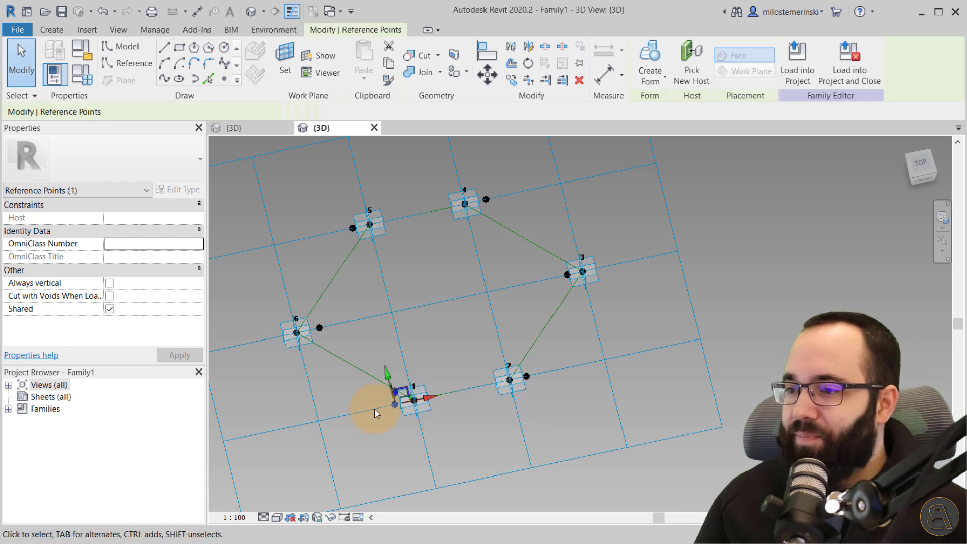
pyautogui.scroll(-3, 163, 298)
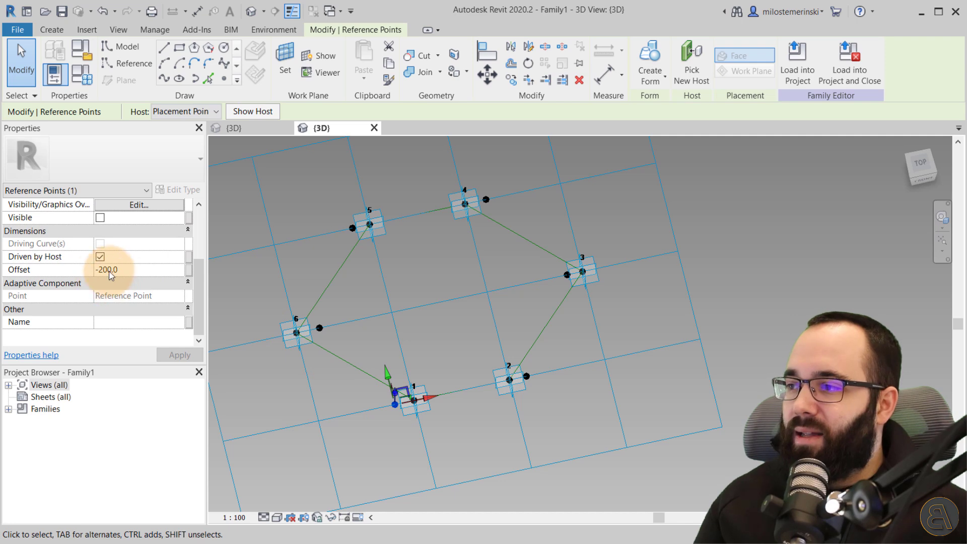
pyautogui.click(190, 274)
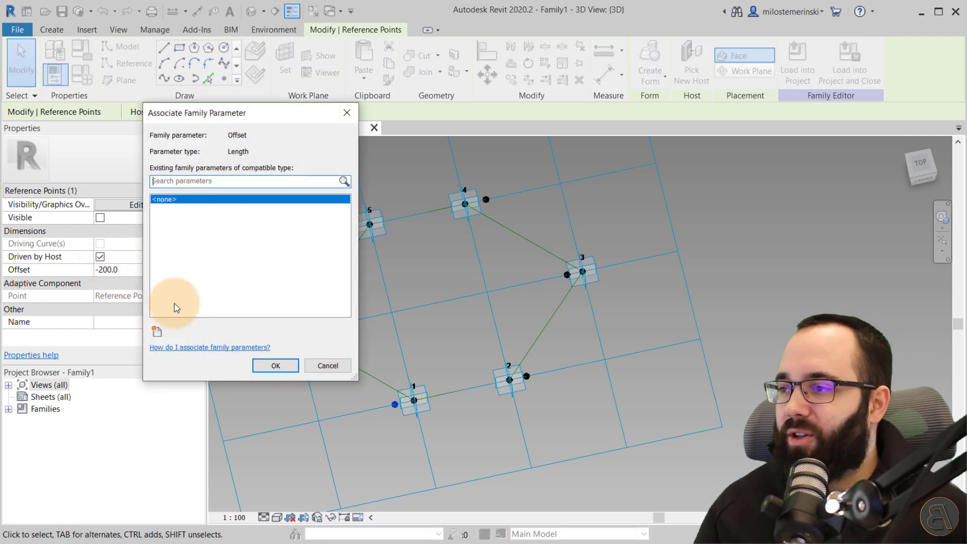
pyautogui.click(158, 332)
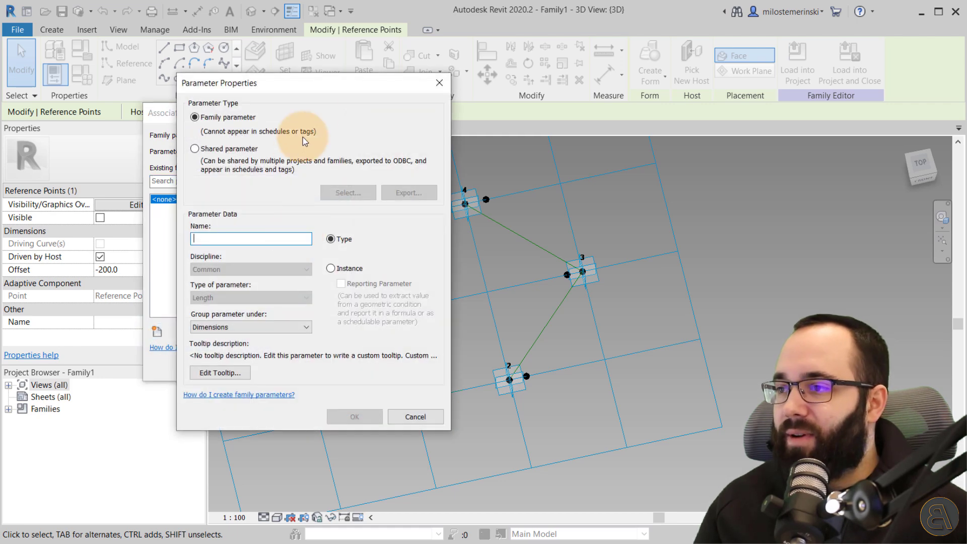
pyautogui.click(330, 268)
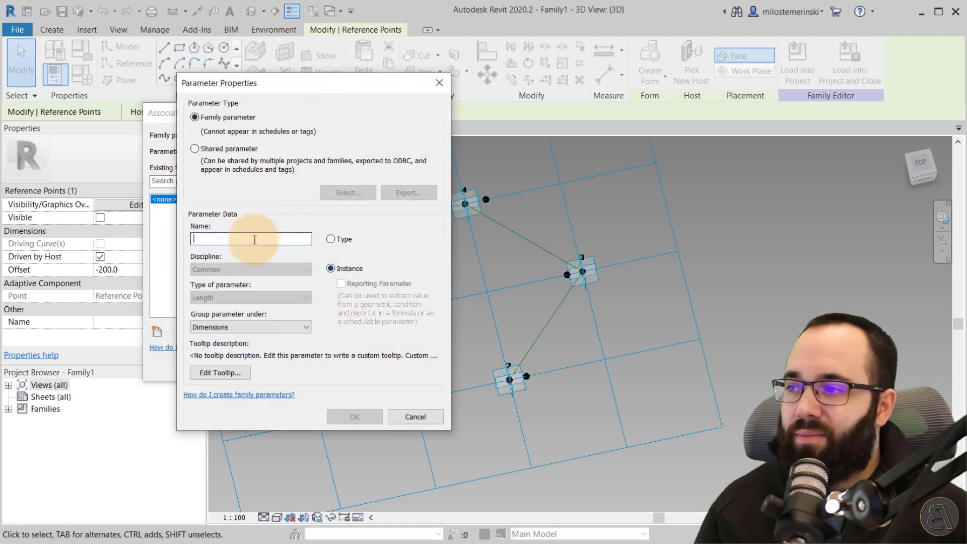
pyautogui.write('Z - Negative')
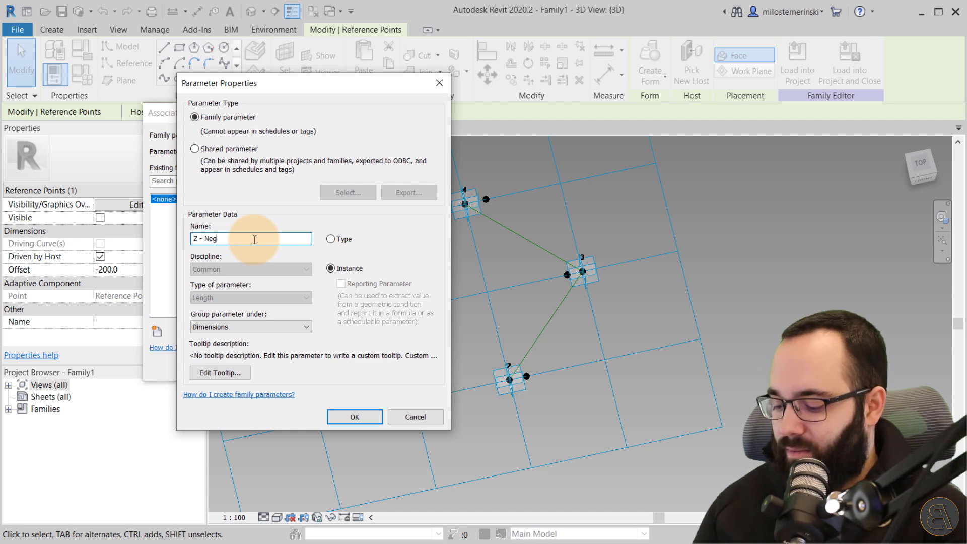
pyautogui.click(363, 418)
pyautogui.click(276, 366)
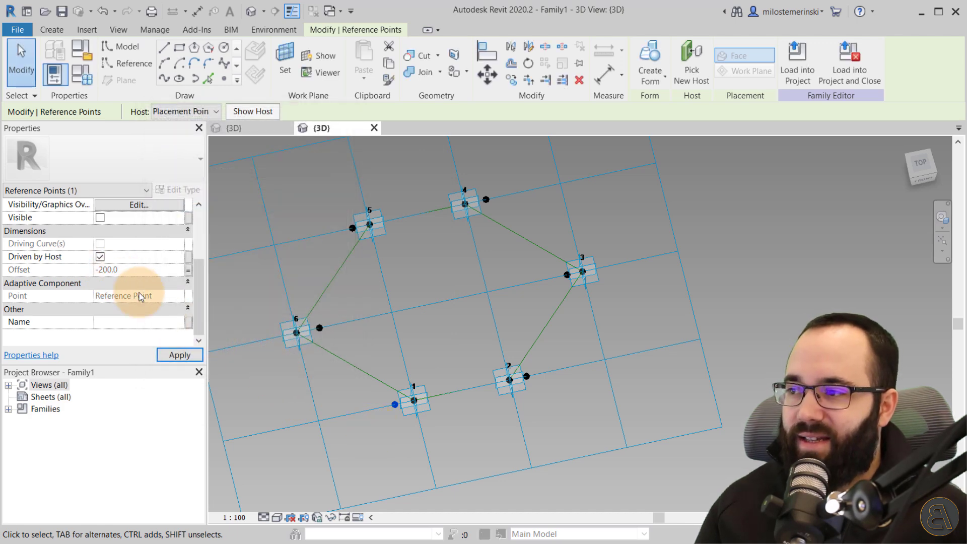
pyautogui.click(179, 355)
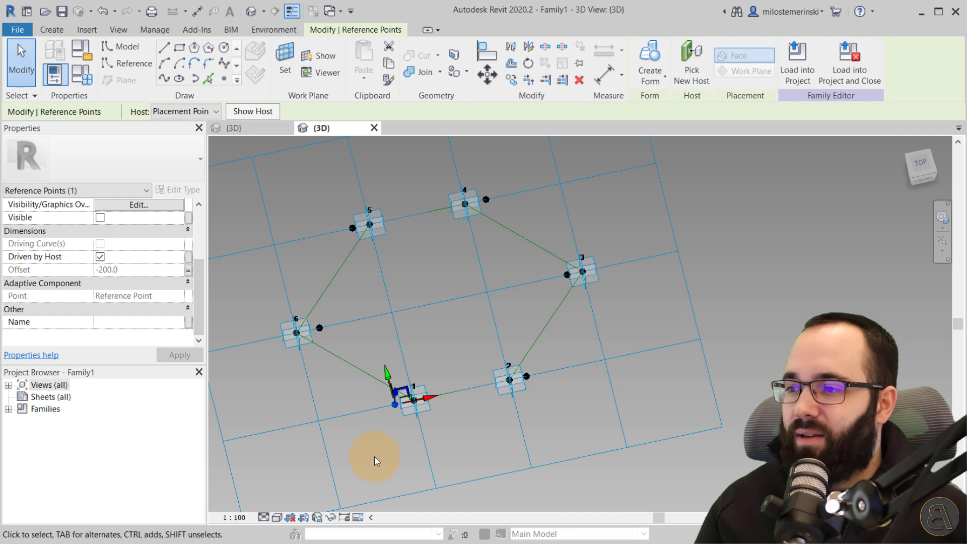
# Associate the offset of the reference point hosted on placement point 3 with the Z - Negative parameter.
pyautogui.click(319, 329)
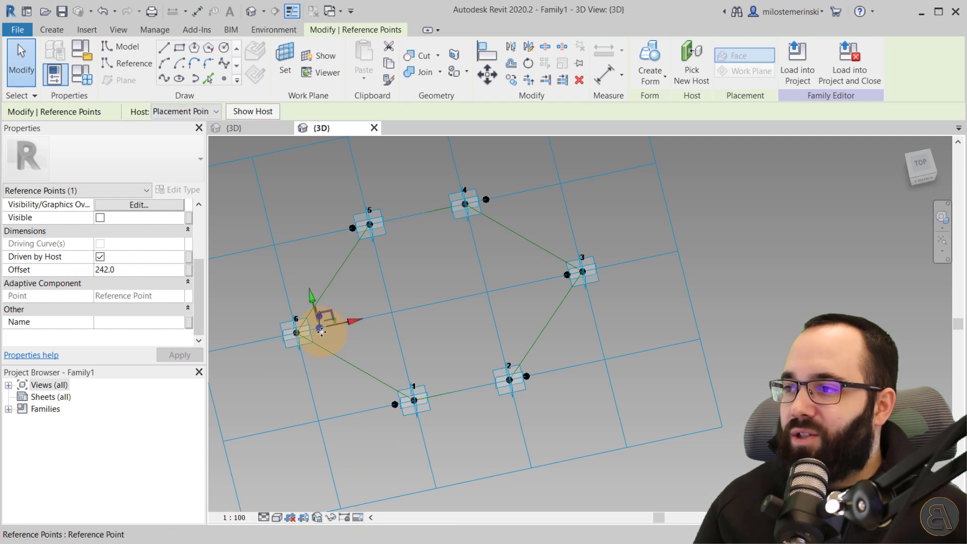
pyautogui.click(566, 276)
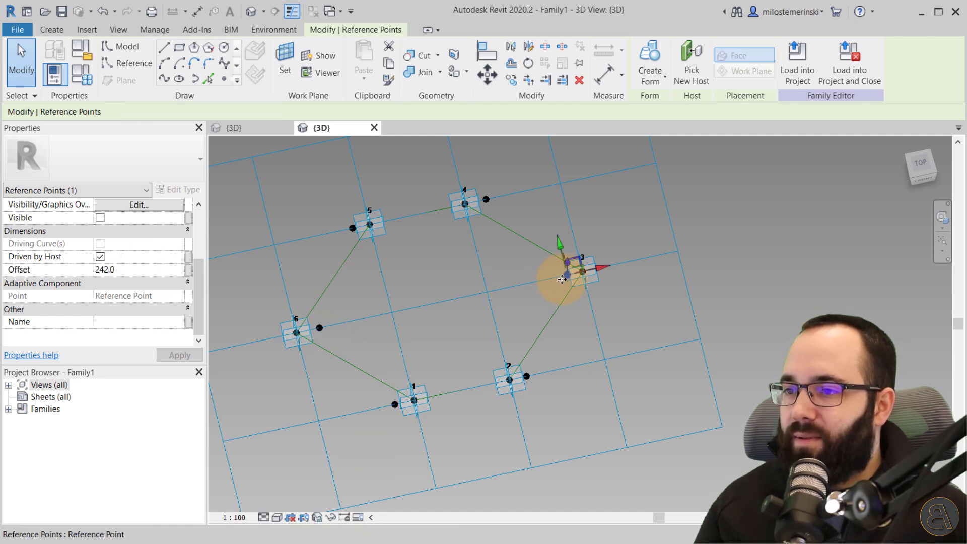
pyautogui.click(189, 269)
pyautogui.click(174, 208)
pyautogui.click(276, 366)
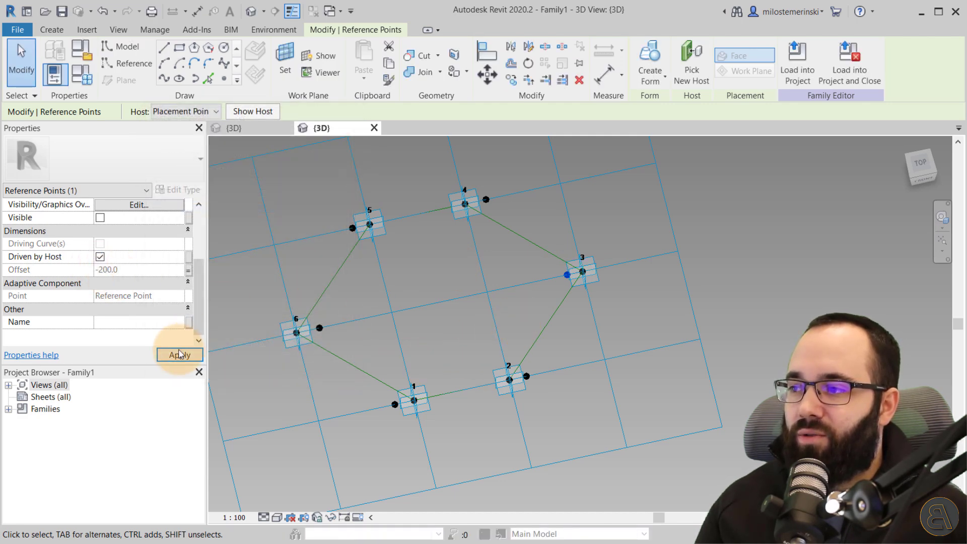
pyautogui.click(175, 353)
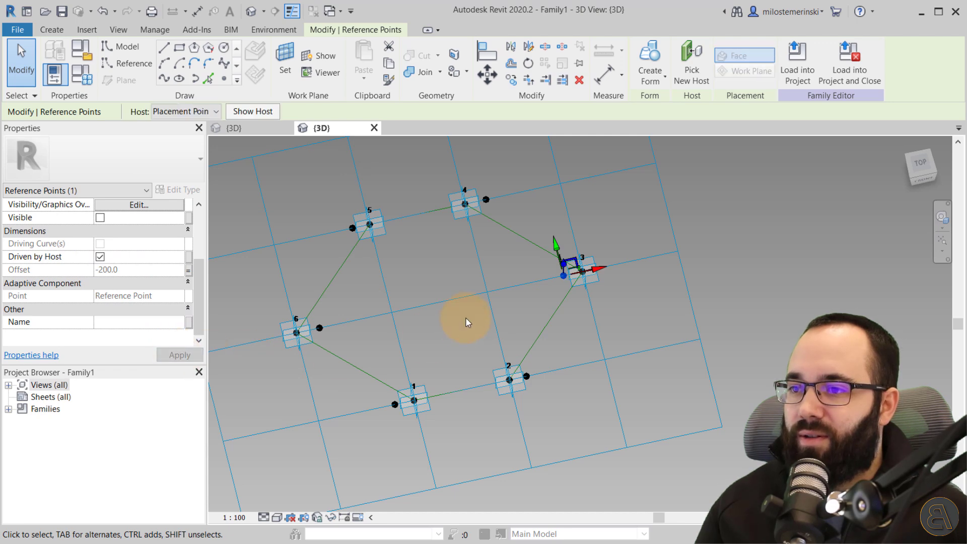
# Associate the offset of the reference point hosted on placement point 5 with the Z - Negative parameter.
pyautogui.click(486, 199)
pyautogui.click(355, 226)
pyautogui.click(189, 270)
pyautogui.click(175, 208)
pyautogui.click(276, 366)
pyautogui.click(179, 355)
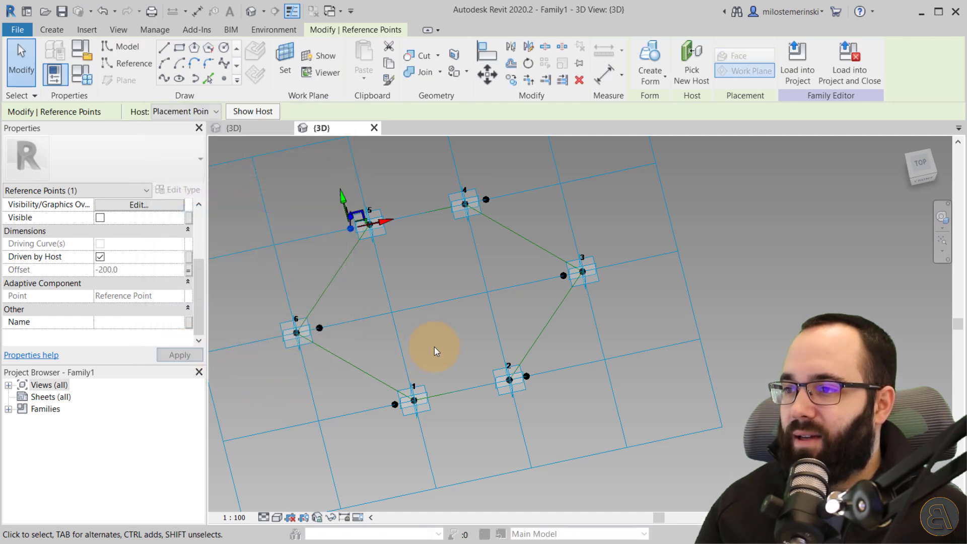
# Set the Z - Negative family parameter to -500 to test the offsets of the associated reference points.
pyautogui.click(328, 255)
pyautogui.click(84, 83)
pyautogui.click(225, 235)
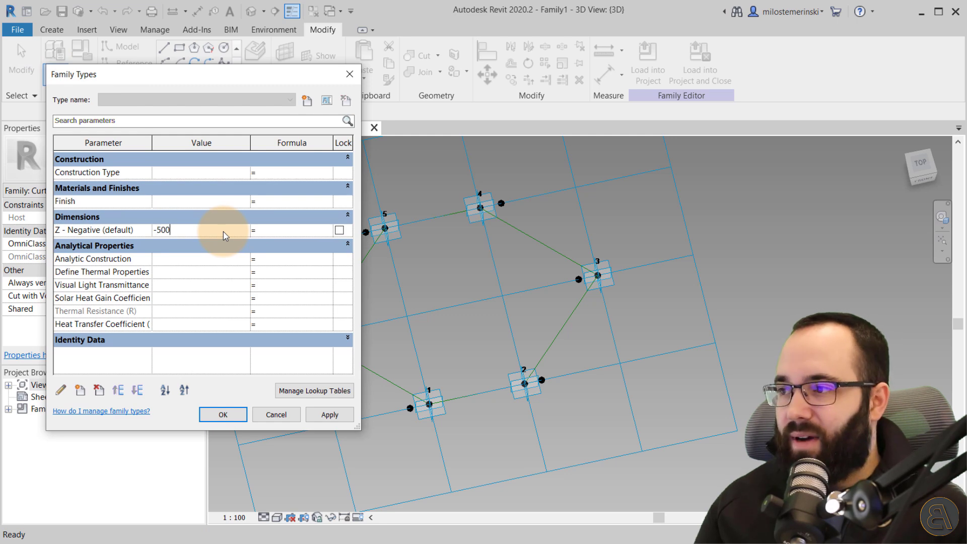
pyautogui.click(330, 414)
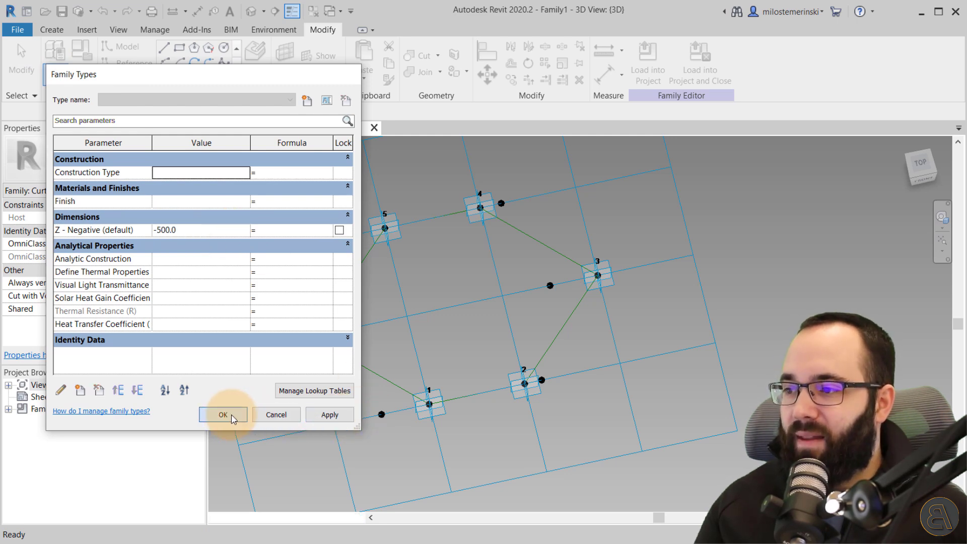
pyautogui.click(225, 415)
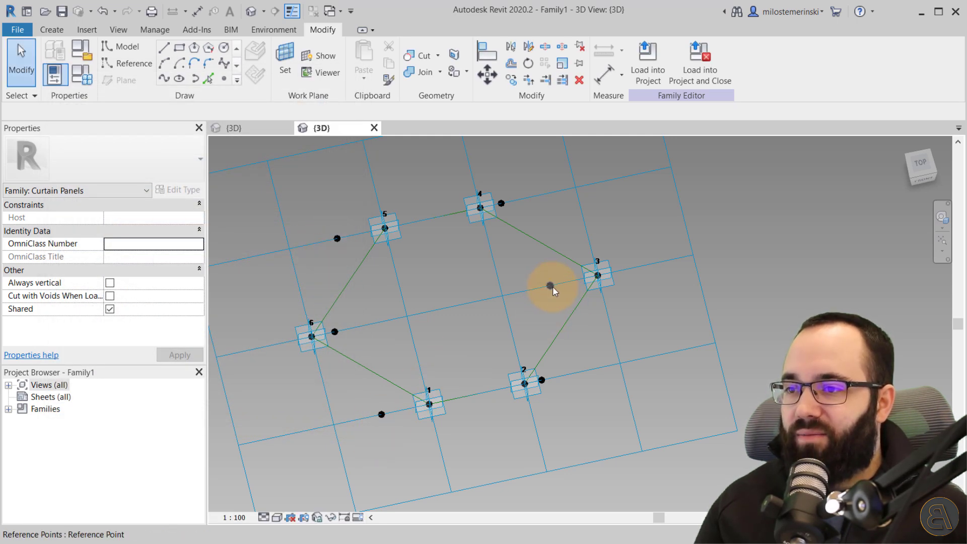
# Set the Z - Negative family parameter back to -200.
pyautogui.click(54, 74)
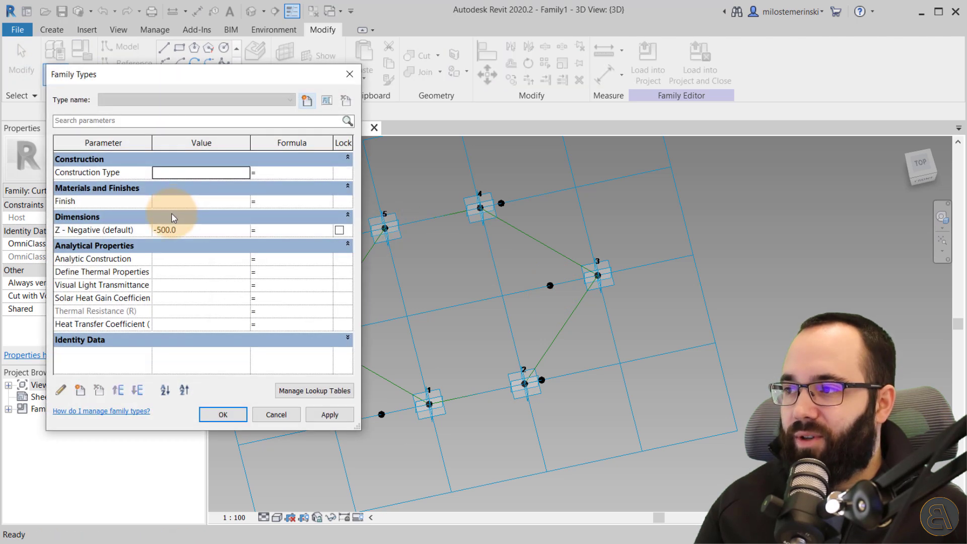
pyautogui.click(185, 231)
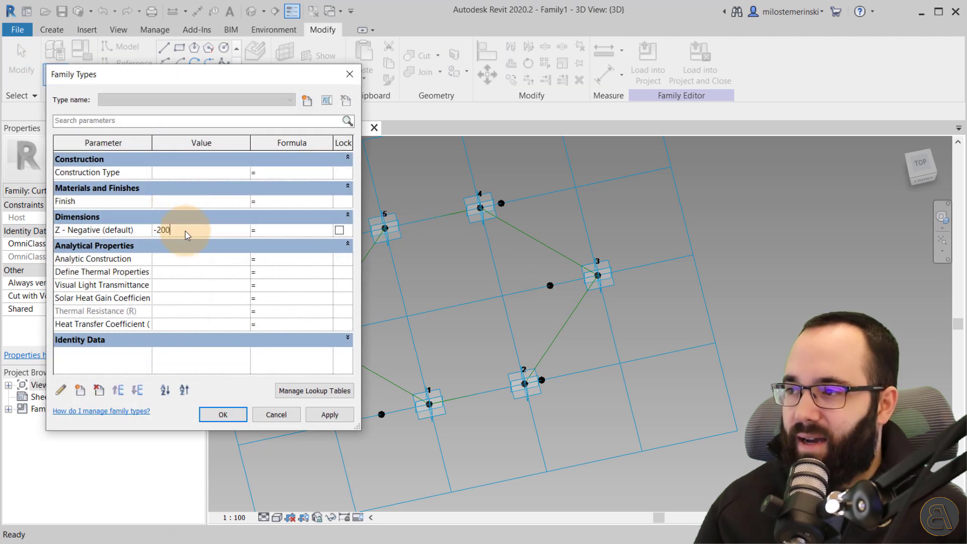
pyautogui.click(224, 415)
# Associate the offset of the reference point hosted on placement point 2 with a new instance family parameter named Z.
pyautogui.click(543, 381)
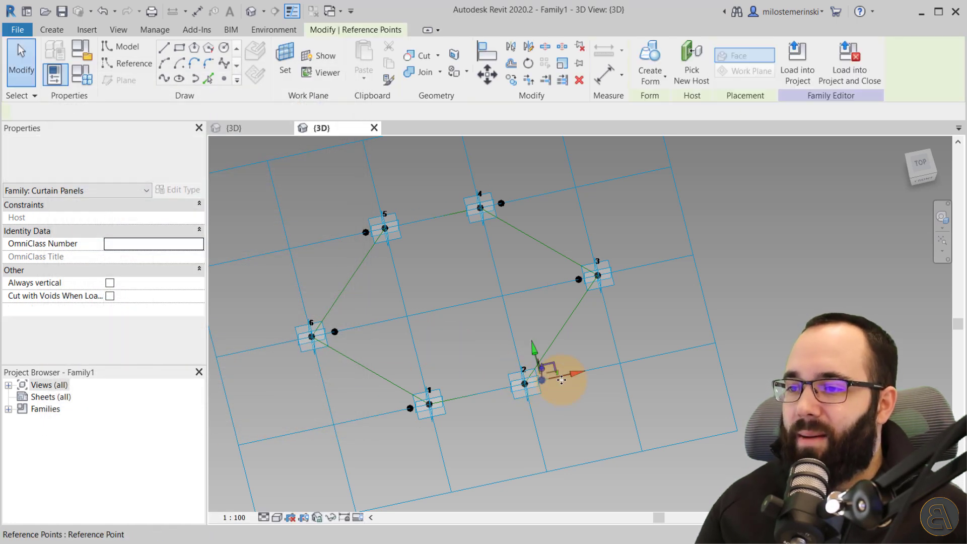
pyautogui.scroll(-3, 102, 285)
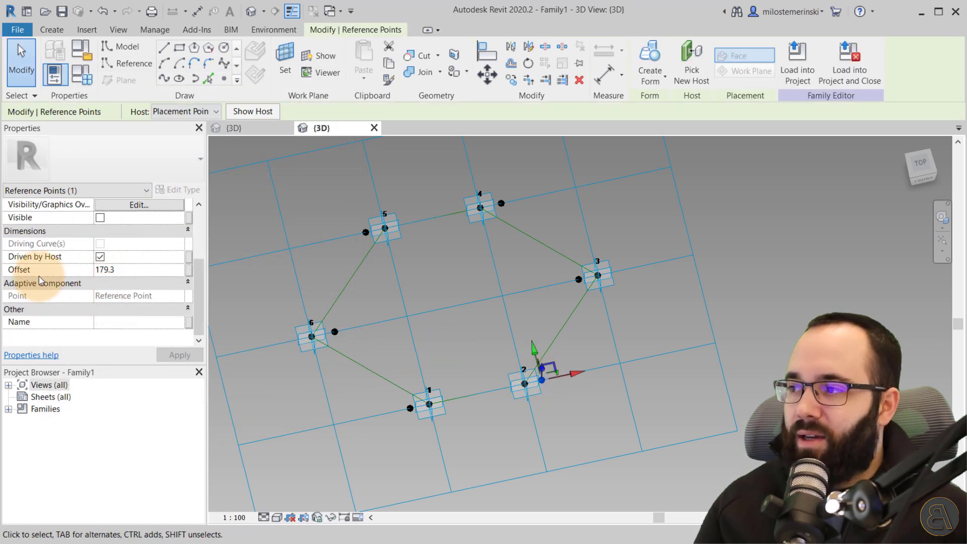
pyautogui.click(188, 269)
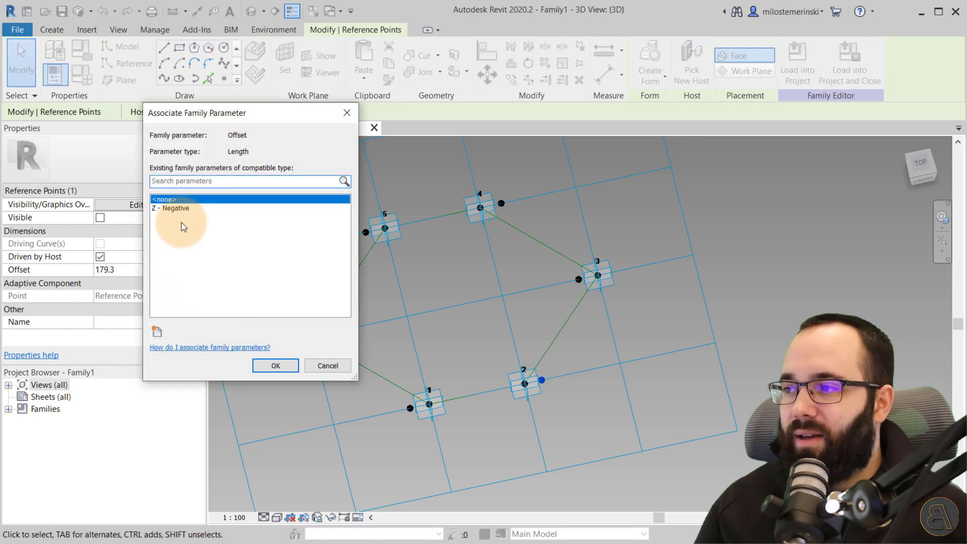
pyautogui.click(158, 331)
pyautogui.write('Z')
pyautogui.click(331, 268)
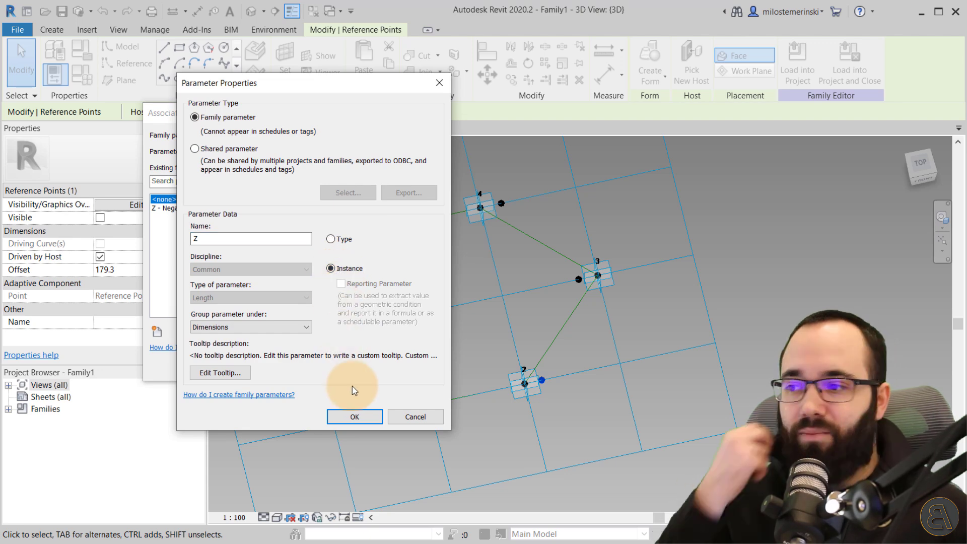
pyautogui.click(354, 416)
pyautogui.click(277, 367)
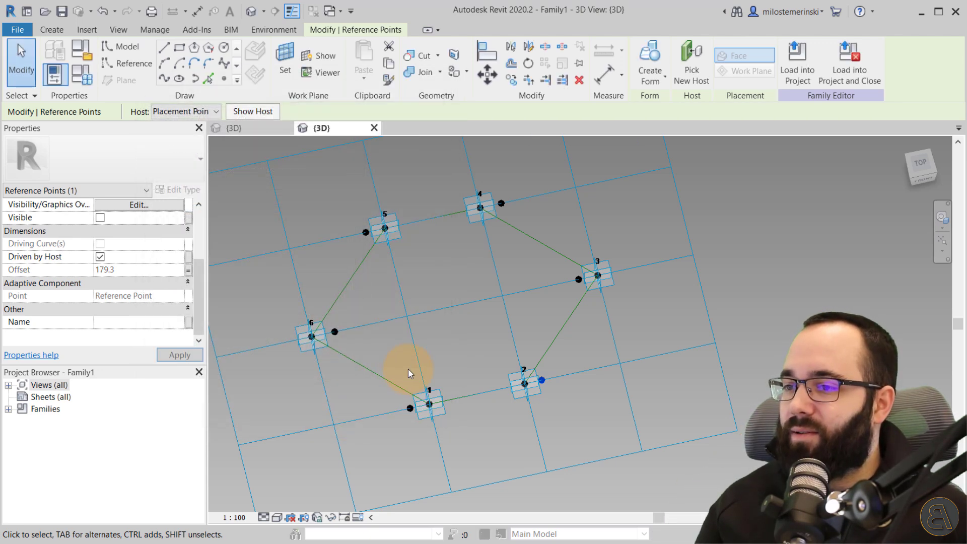
# Set the Z family parameter to 200 and clear the selection.
pyautogui.click(82, 75)
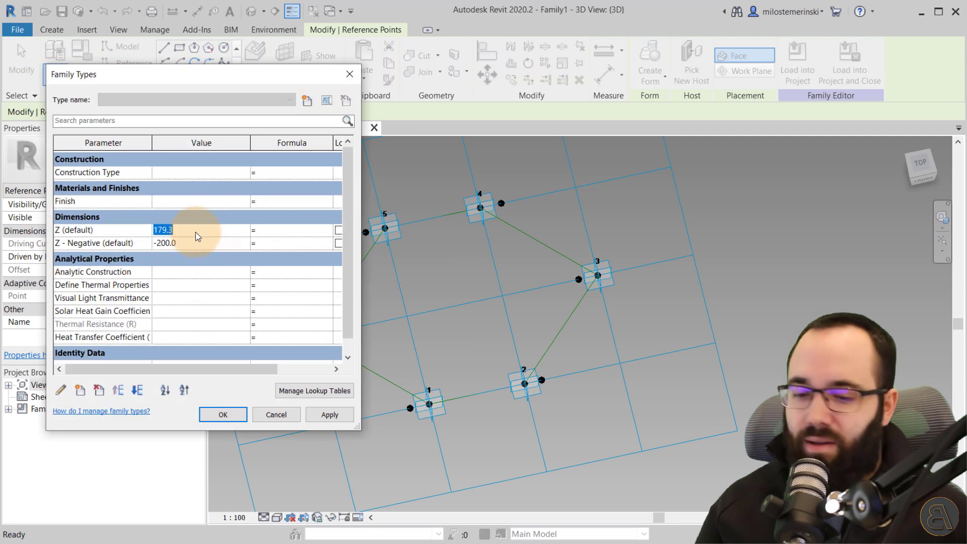
pyautogui.click(196, 236)
pyautogui.write('200')
pyautogui.click(328, 414)
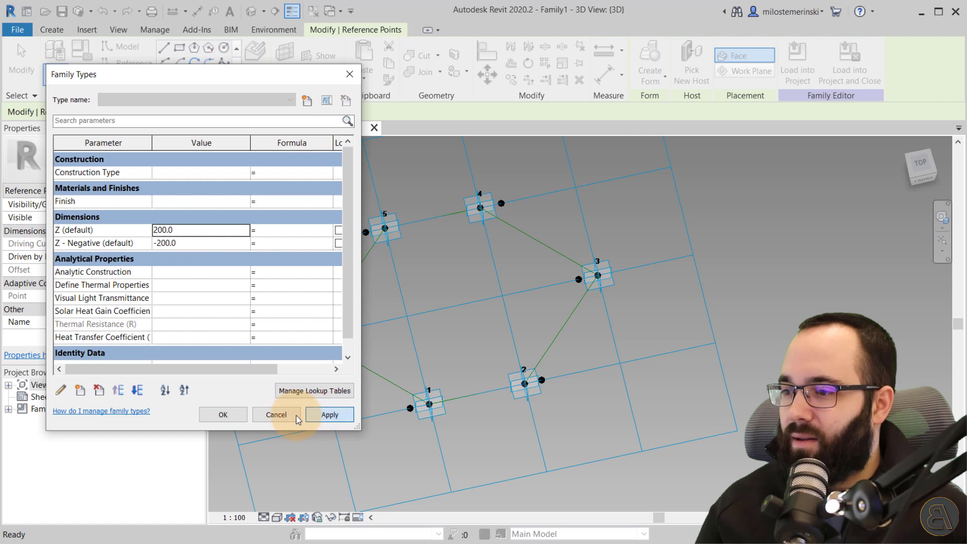
pyautogui.click(236, 414)
pyautogui.click(543, 322)
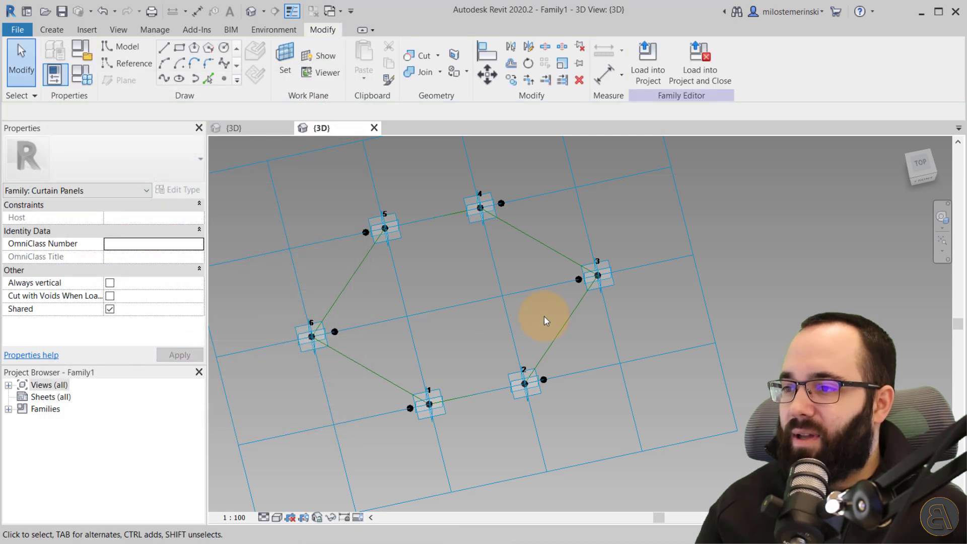
# Check the offset of placement point 3's reference point, and associate the offset of placement point 6's reference point with the Z parameter.
pyautogui.click(578, 283)
pyautogui.scroll(-3, 135, 293)
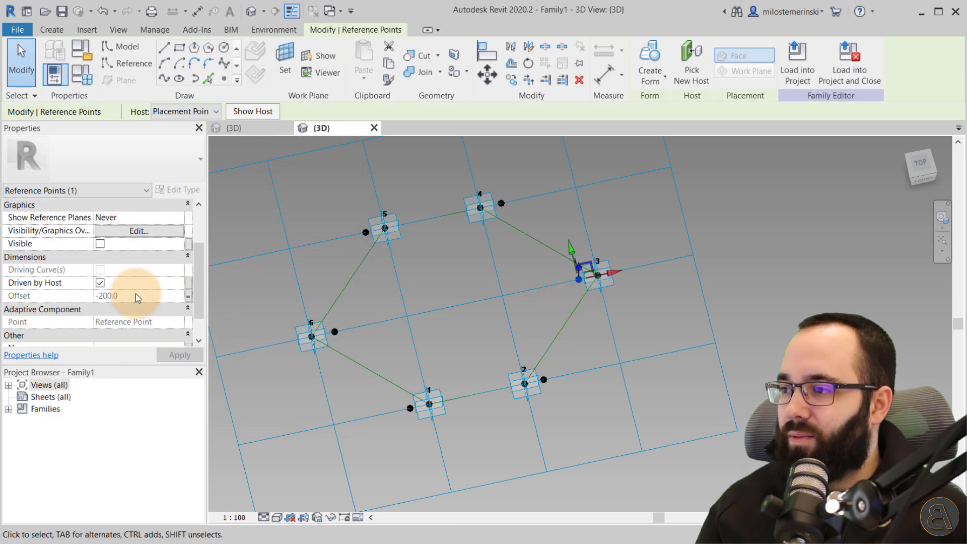
pyautogui.click(363, 335)
pyautogui.click(315, 332)
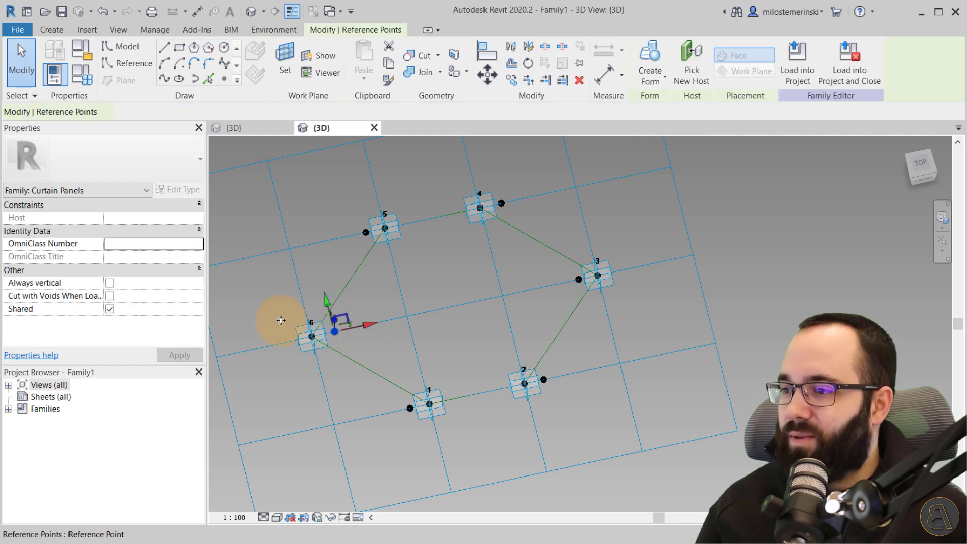
pyautogui.scroll(-3, 186, 301)
pyautogui.click(198, 297)
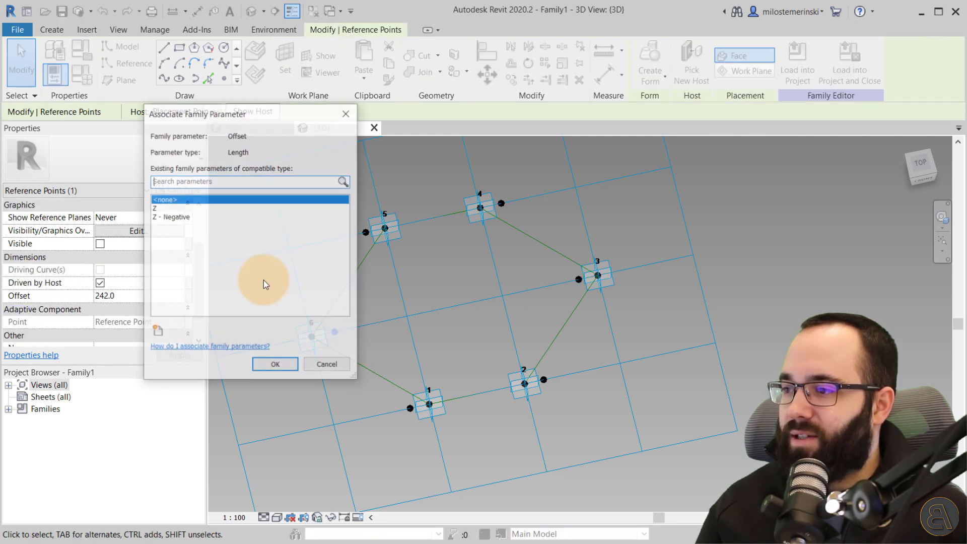
pyautogui.click(172, 209)
pyautogui.click(275, 363)
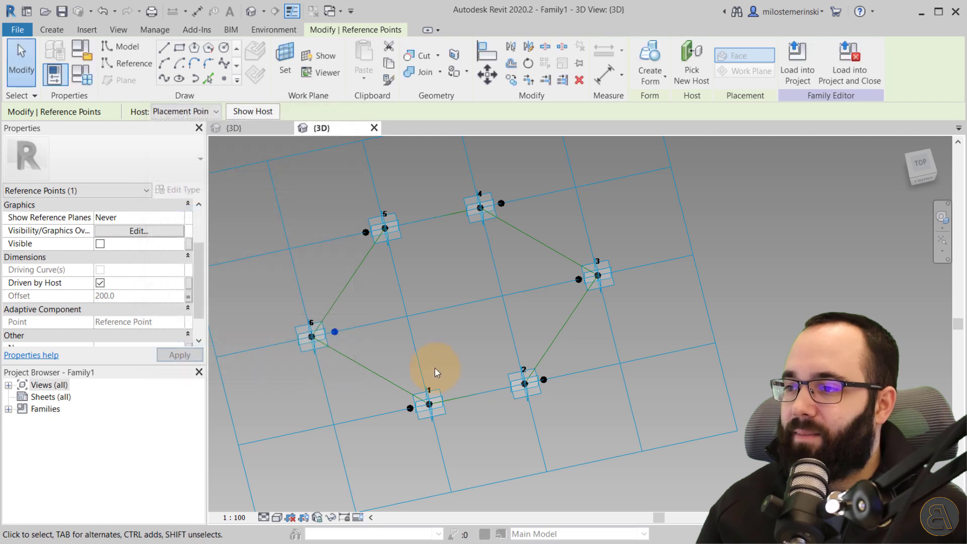
# Associate the offset of the reference point hosted on placement point 4 with the Z parameter.
pyautogui.click(502, 204)
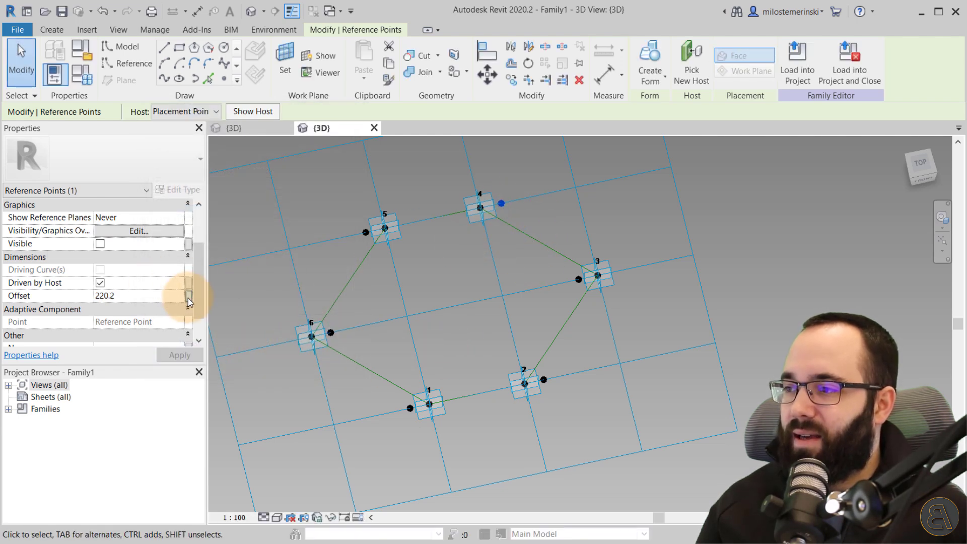
pyautogui.click(188, 297)
pyautogui.click(157, 209)
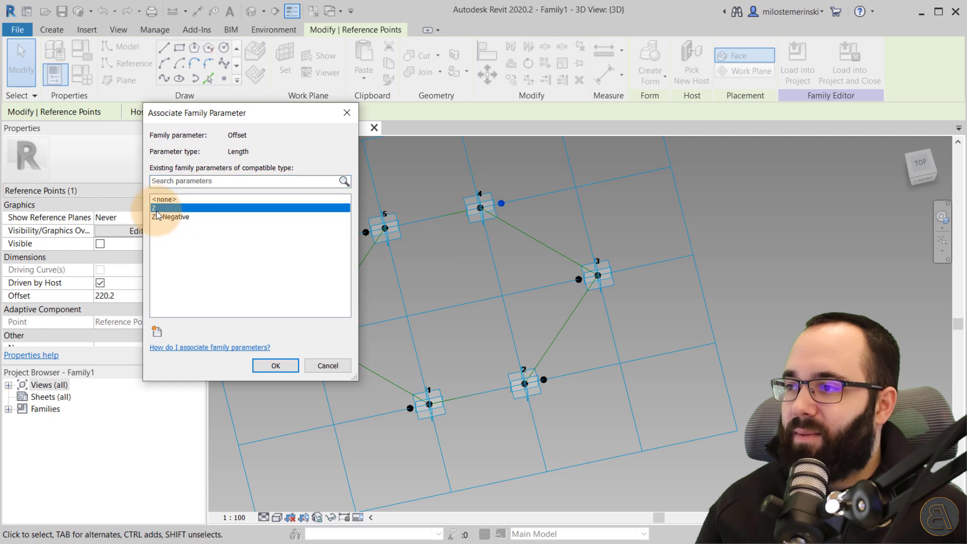
pyautogui.click(265, 365)
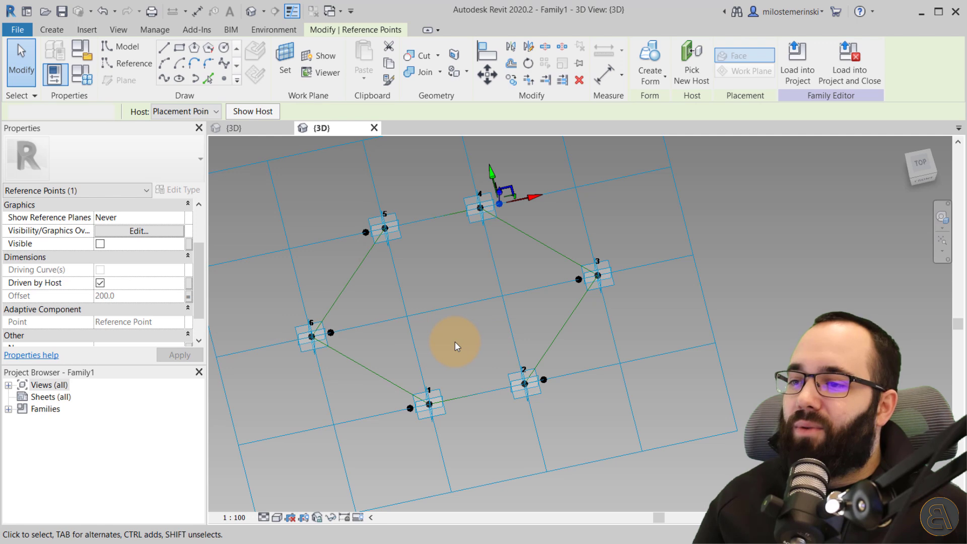
pyautogui.press('Escape')
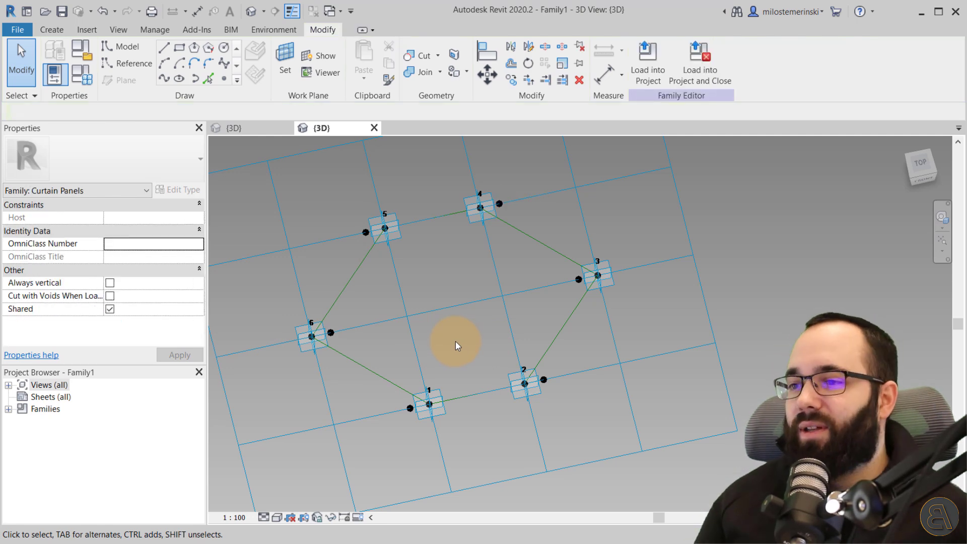
# Give the Z - Negative family parameter the formula -Z.
pyautogui.click(84, 86)
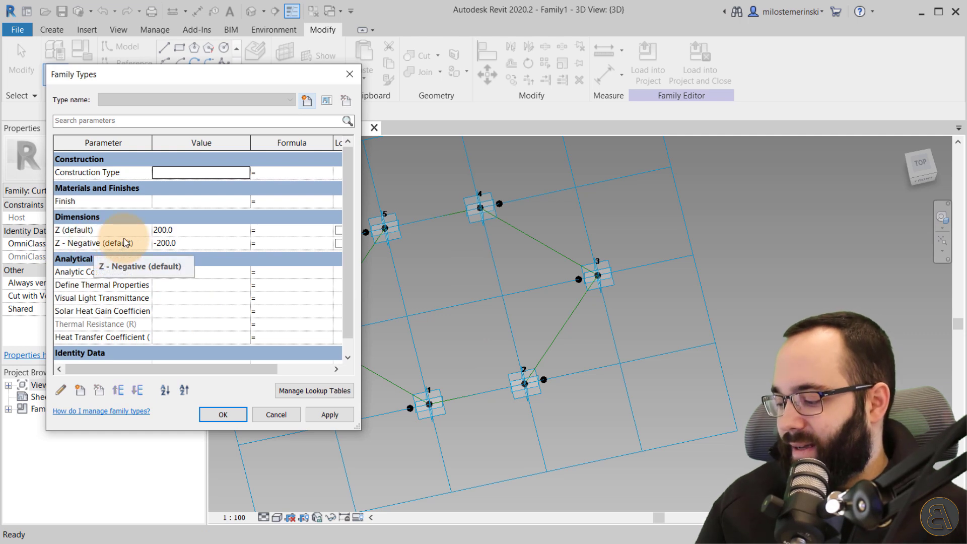
pyautogui.click(267, 247)
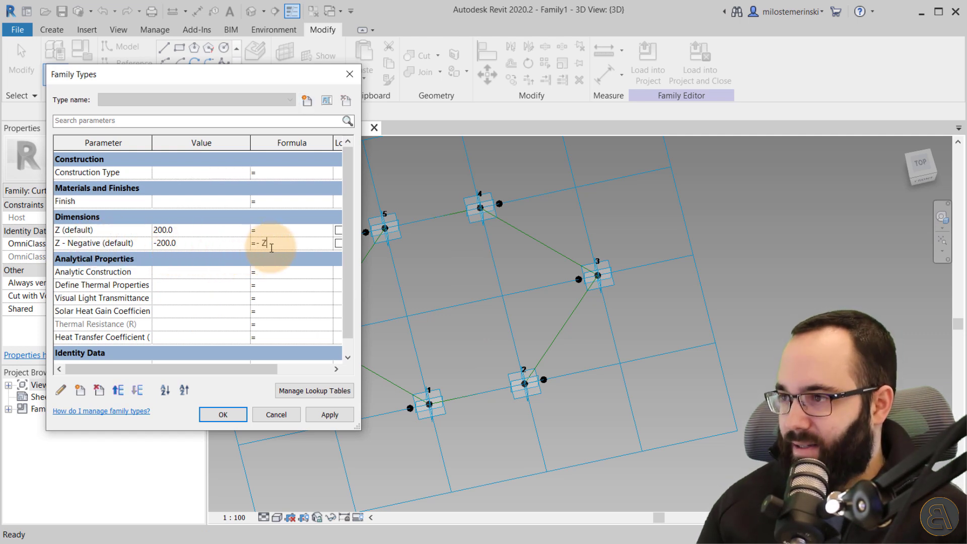
pyautogui.click(315, 416)
pyautogui.click(229, 418)
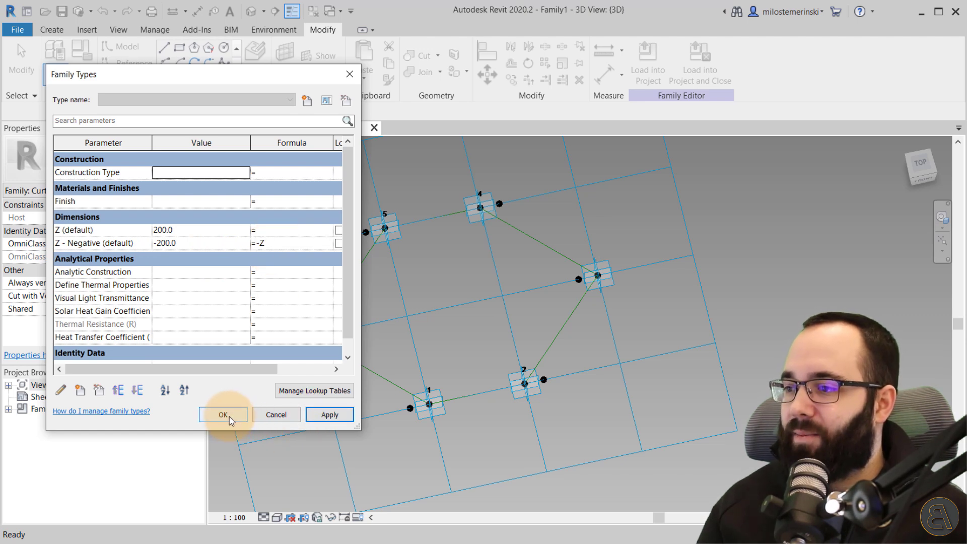
# Set the Z family parameter to 500 to test the formula-driven offsets of all six reference points.
pyautogui.click(188, 235)
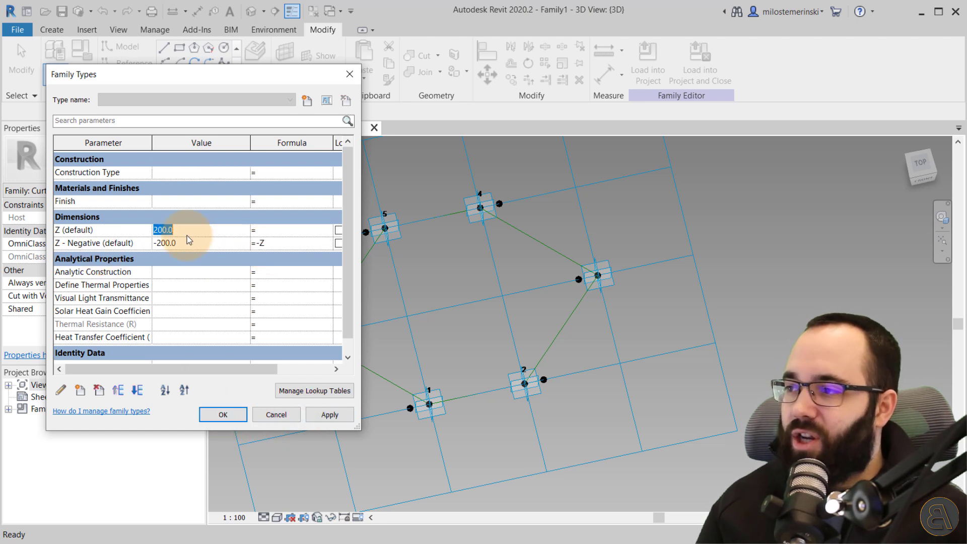
pyautogui.write('500')
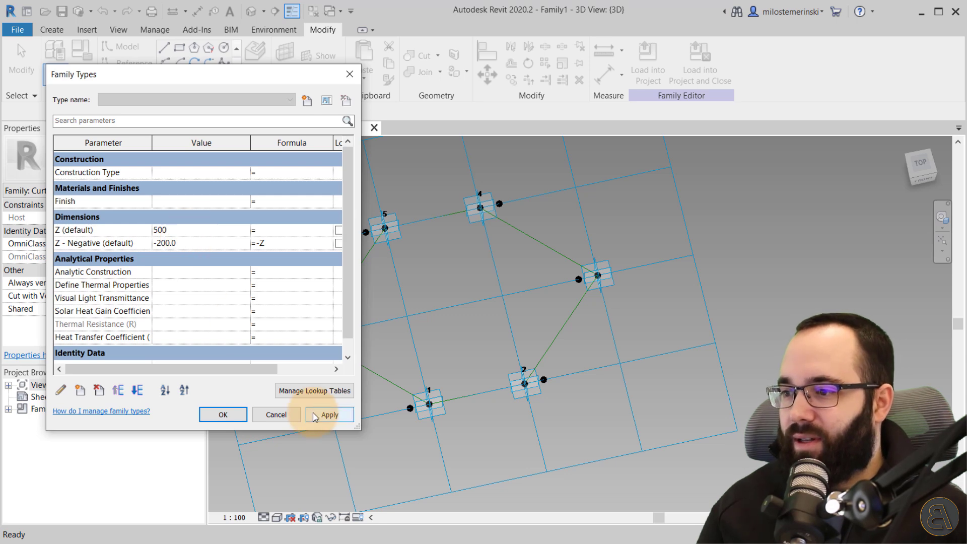
pyautogui.click(313, 412)
pyautogui.click(237, 413)
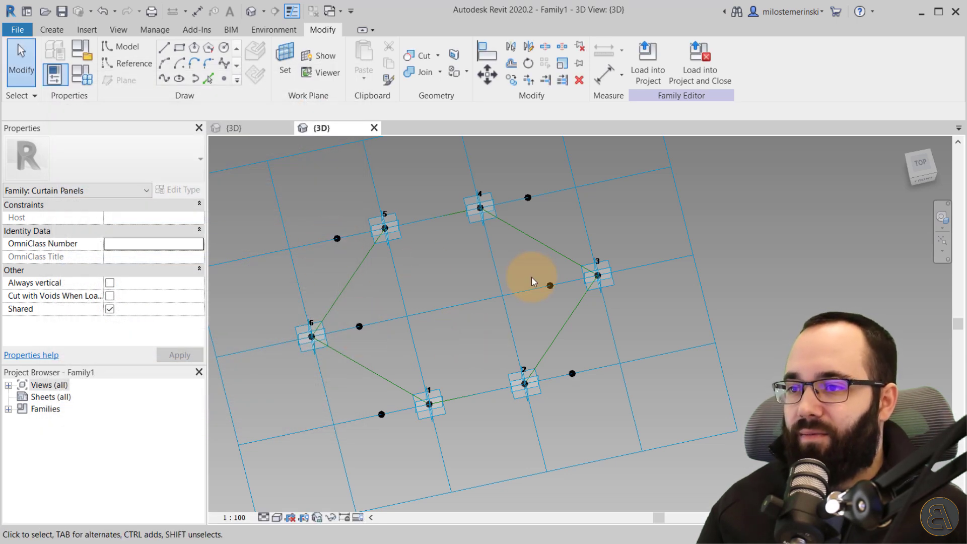
# Set the Z family parameter back to 200.
pyautogui.click(83, 74)
pyautogui.click(194, 231)
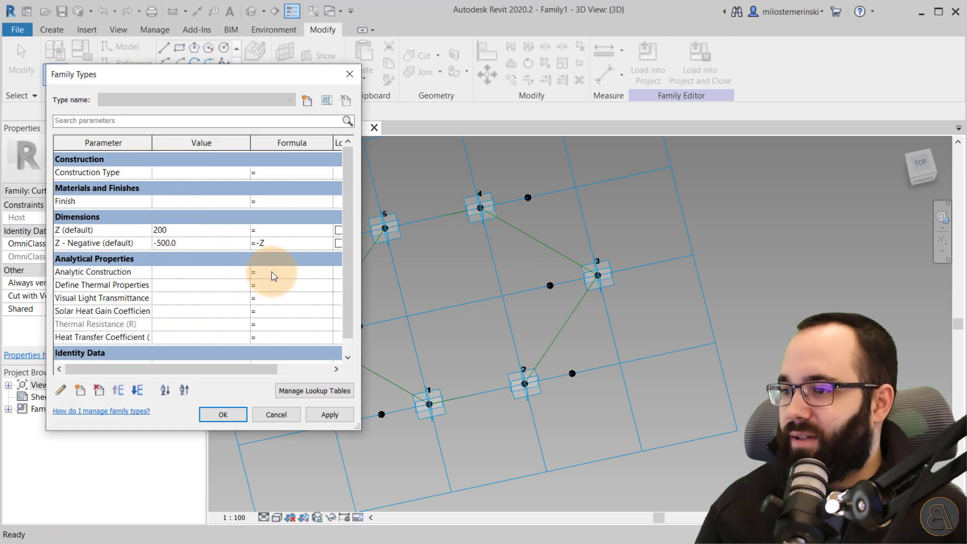
pyautogui.click(328, 417)
pyautogui.click(241, 419)
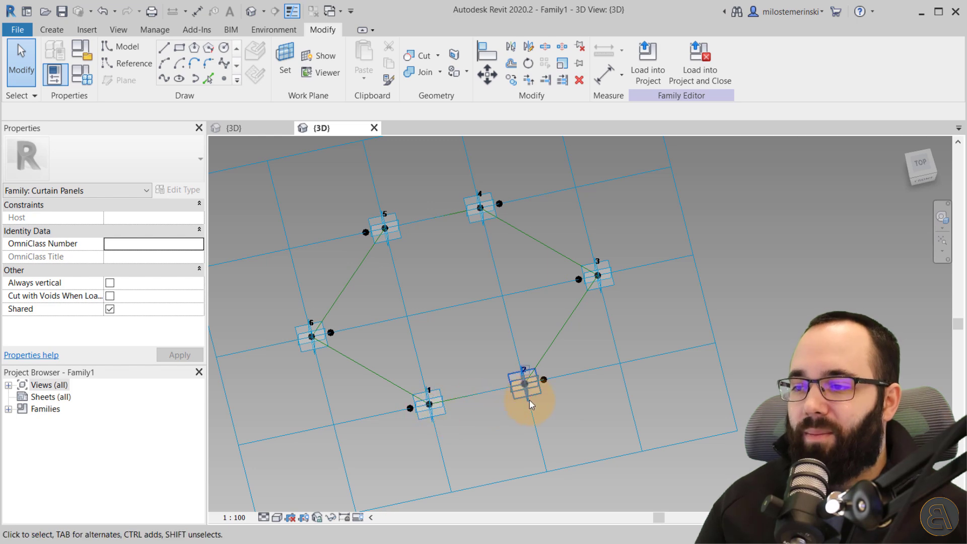
# Set the work plane to the plane of the pattern grid near placement points 1 and 2.
pyautogui.keyDown('shift'); pyautogui.moveTo(512, 389); pyautogui.dragTo(470, 393, button='middle'); pyautogui.keyUp('shift')
pyautogui.scroll(4, 463, 391)
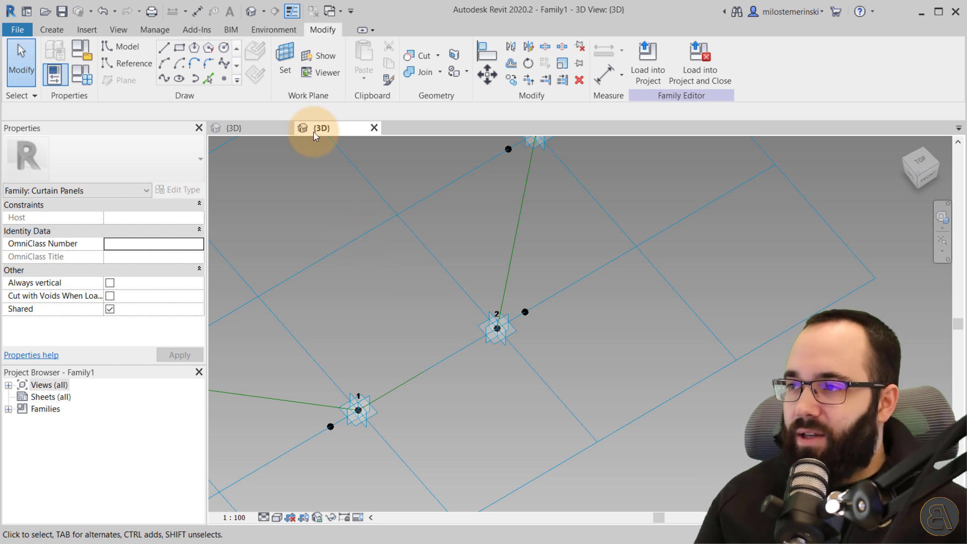
pyautogui.click(285, 76)
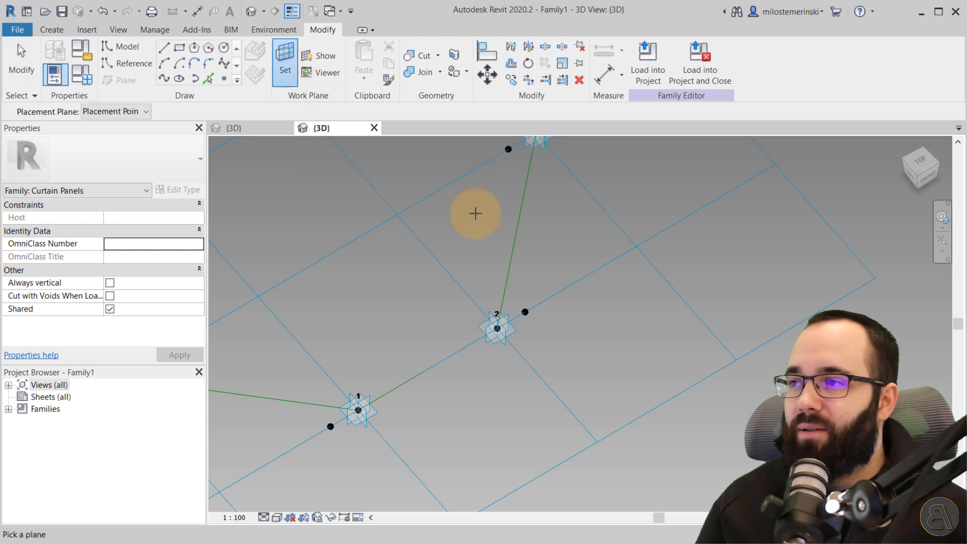
pyautogui.click(430, 367)
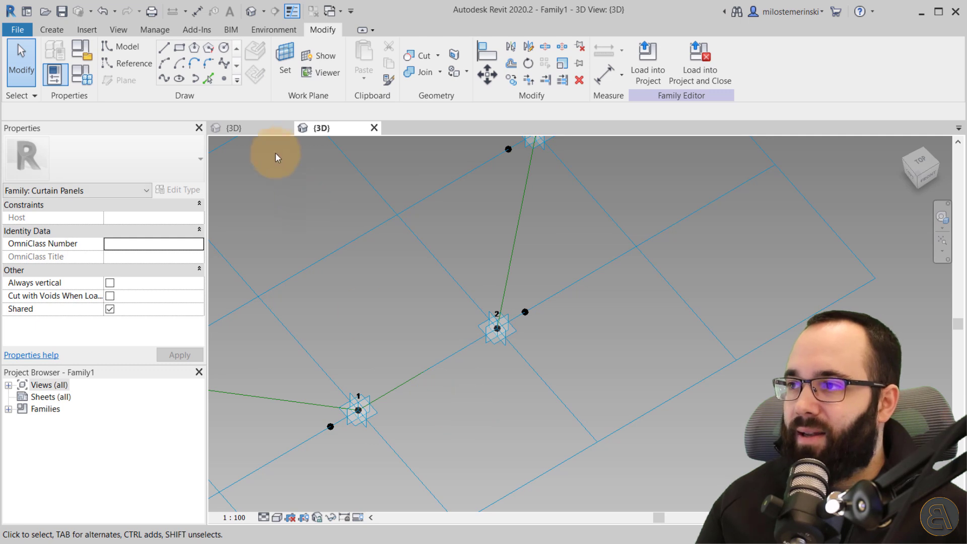
# Place an aligned dimension between placement points 1 and 2, outside that edge of the hexagon.
pyautogui.click(599, 81)
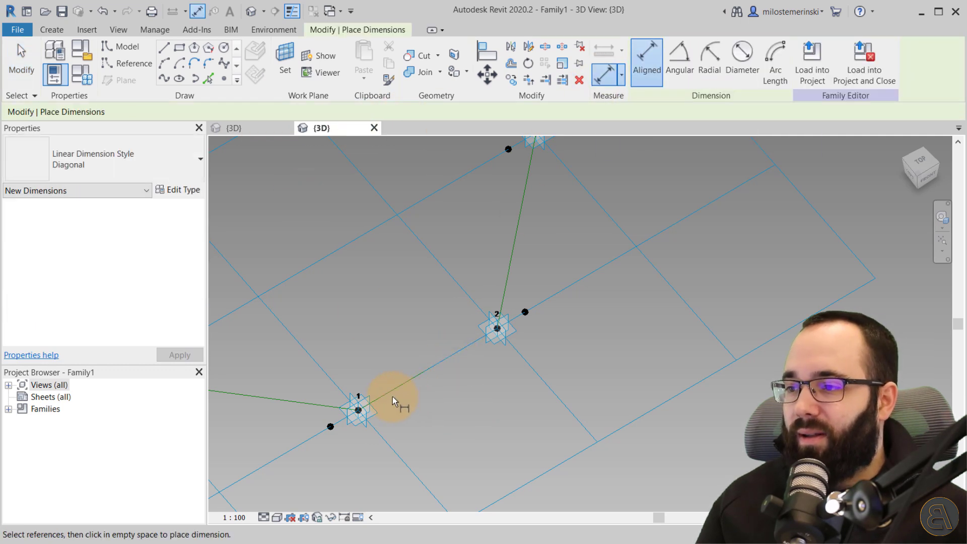
pyautogui.click(358, 411)
pyautogui.click(496, 329)
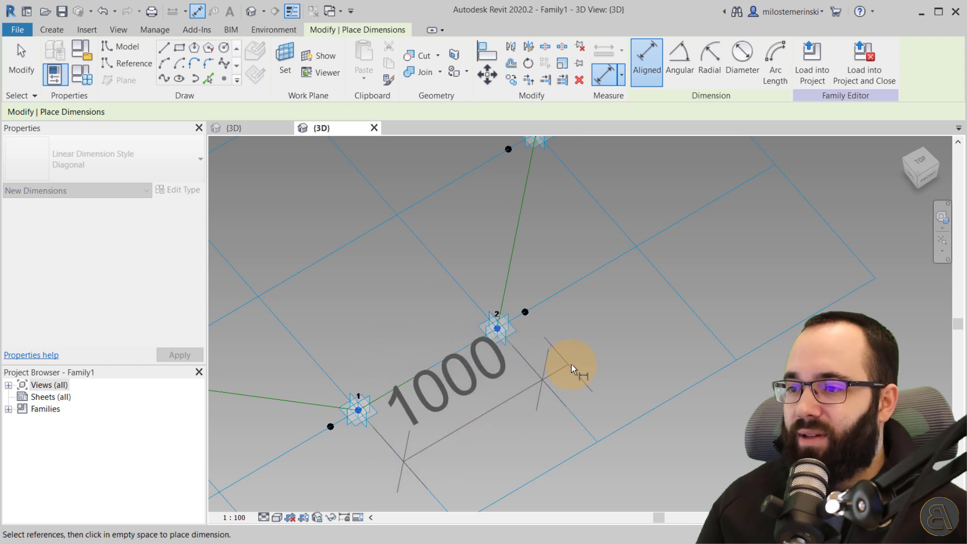
pyautogui.click(590, 366)
pyautogui.scroll(-3, 606, 298)
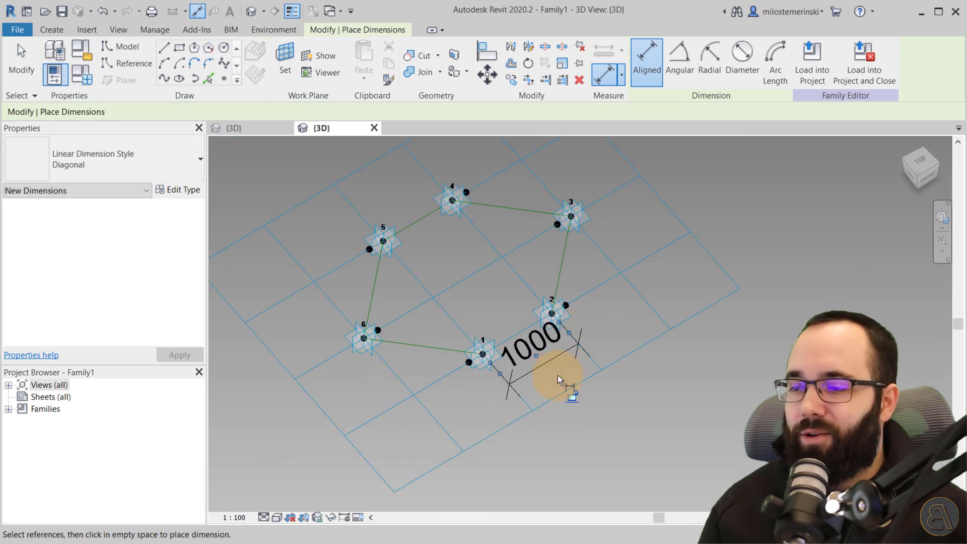
# Check the horizontal and vertical spacing of the hexagon tile pattern grid.
pyautogui.press('Escape')
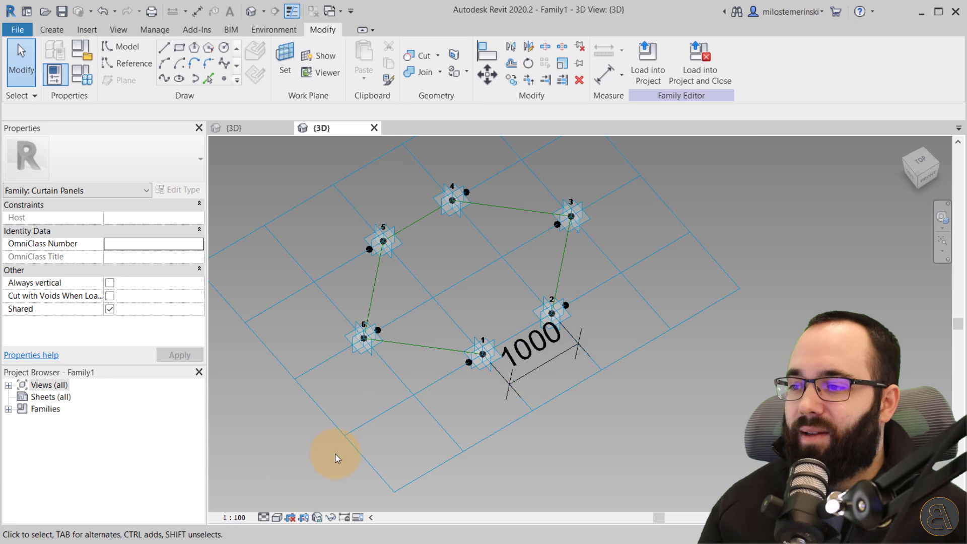
pyautogui.click(358, 449)
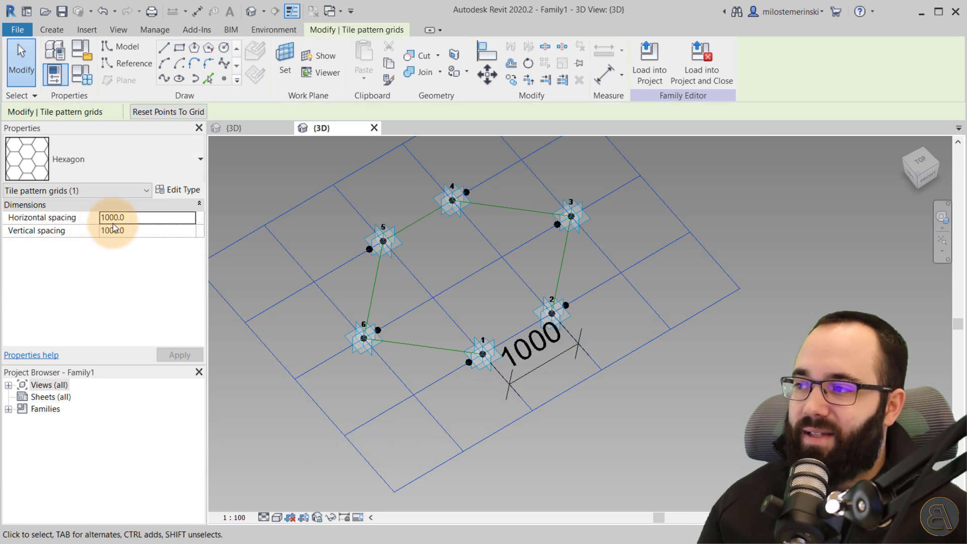
pyautogui.click(535, 453)
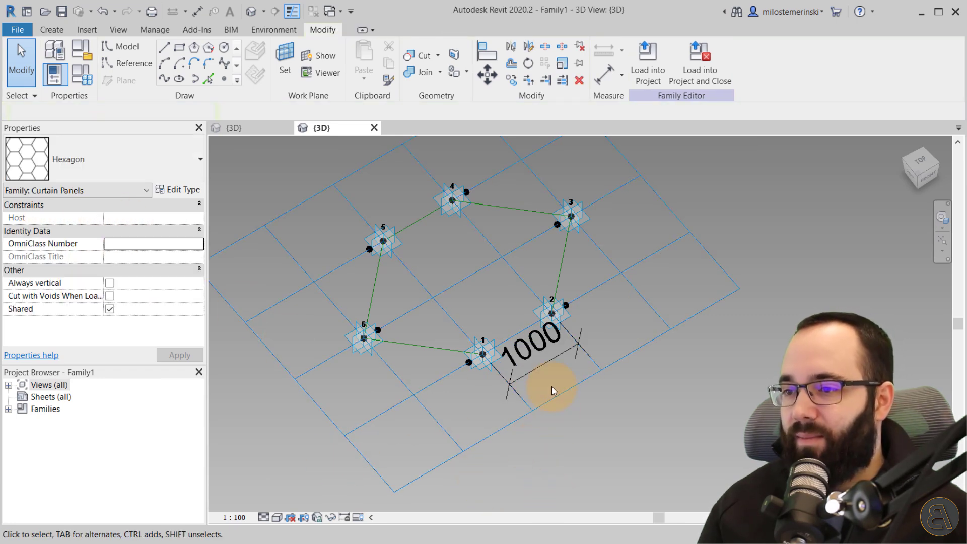
# Label the dimension between placement points 1 and 2 with a new instance reporting parameter named Reporting Parameter.
pyautogui.click(537, 368)
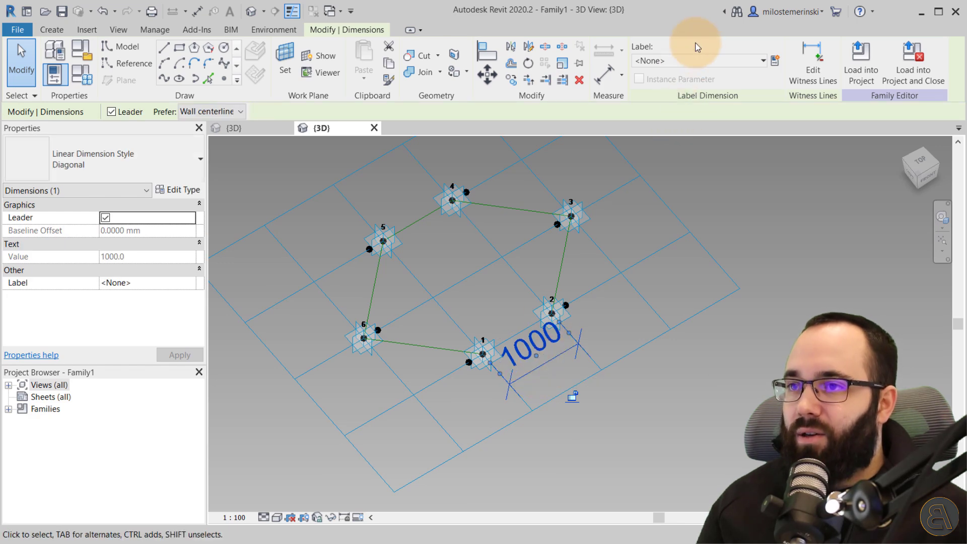
pyautogui.click(774, 62)
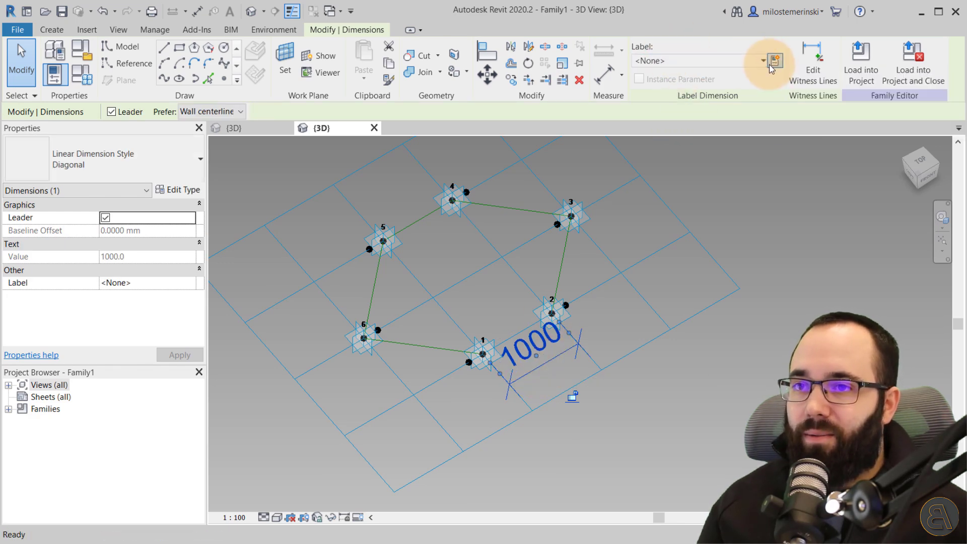
pyautogui.click(331, 269)
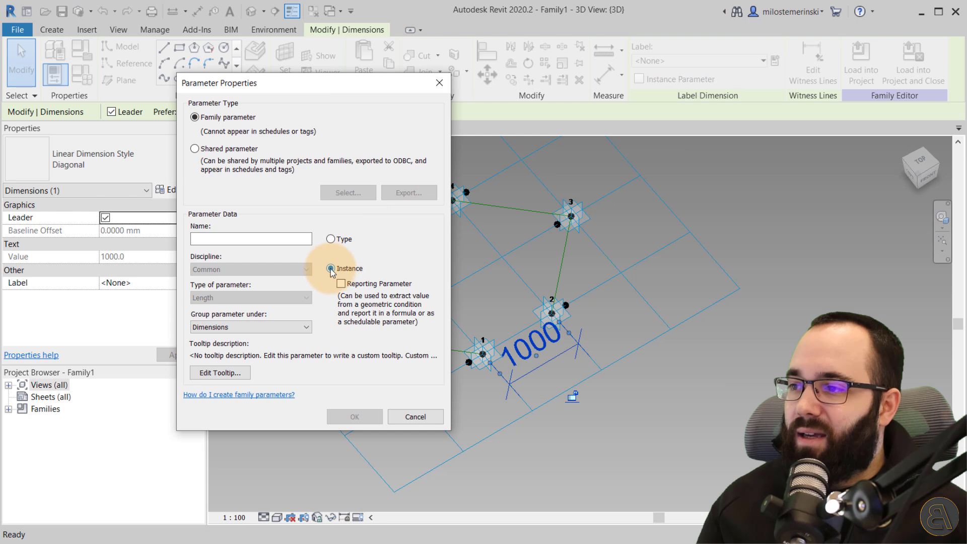
pyautogui.click(342, 284)
pyautogui.click(248, 239)
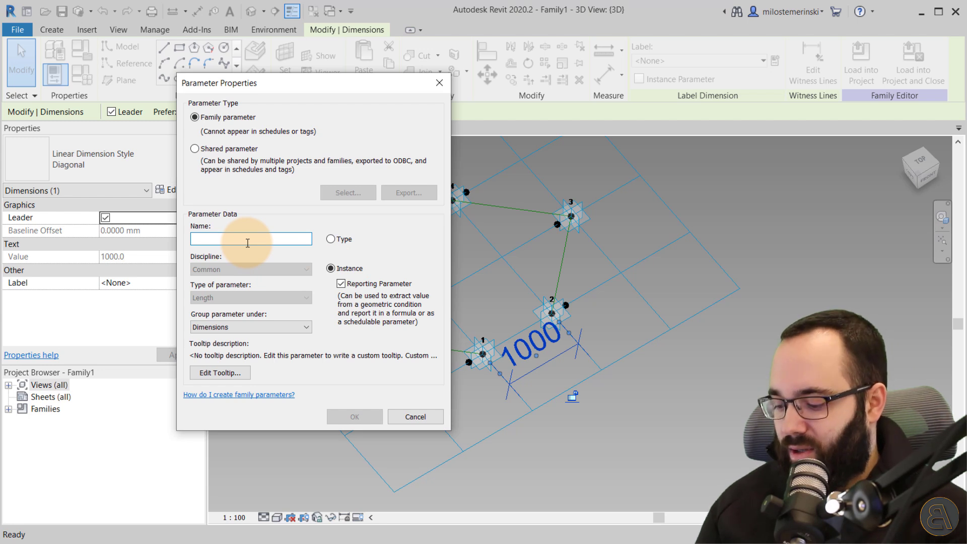
pyautogui.write('Reporting Parameter')
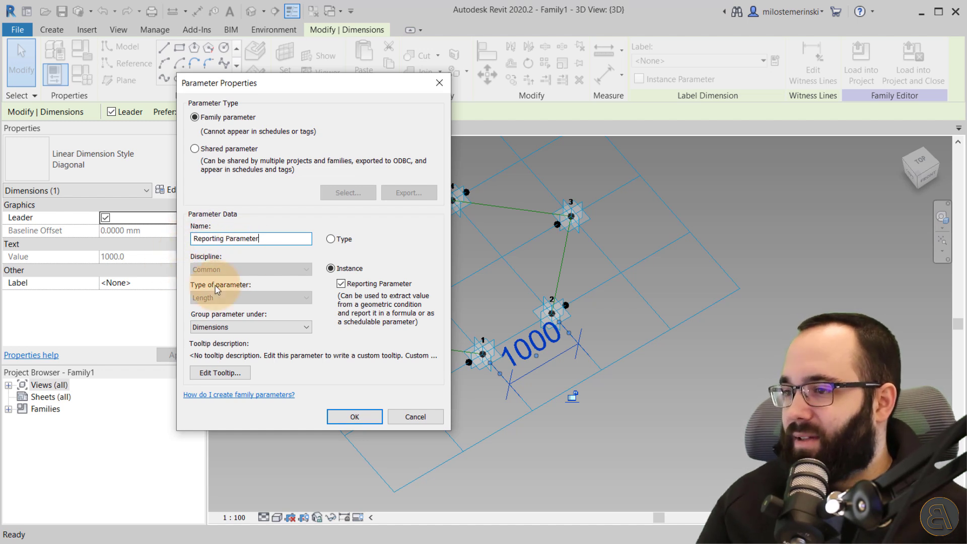
pyautogui.click(353, 419)
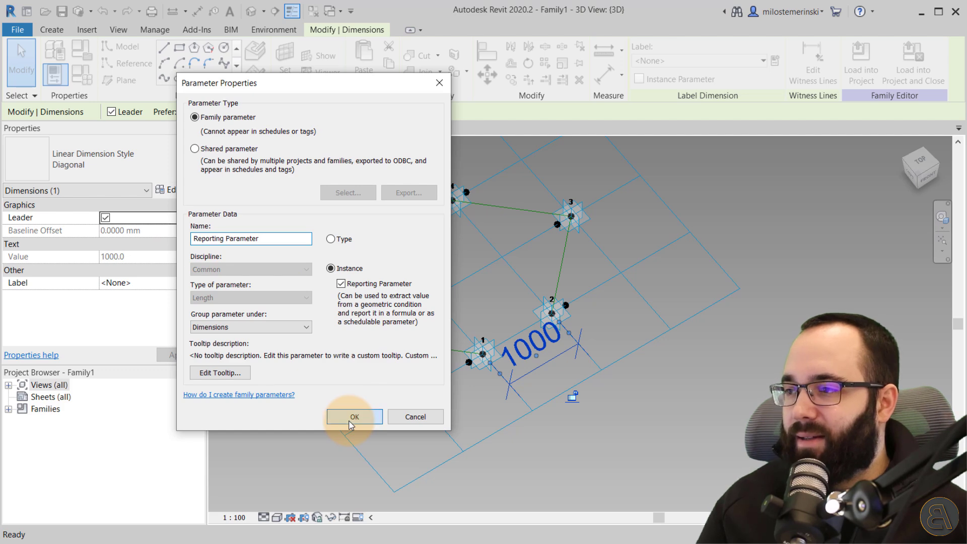
pyautogui.click(495, 441)
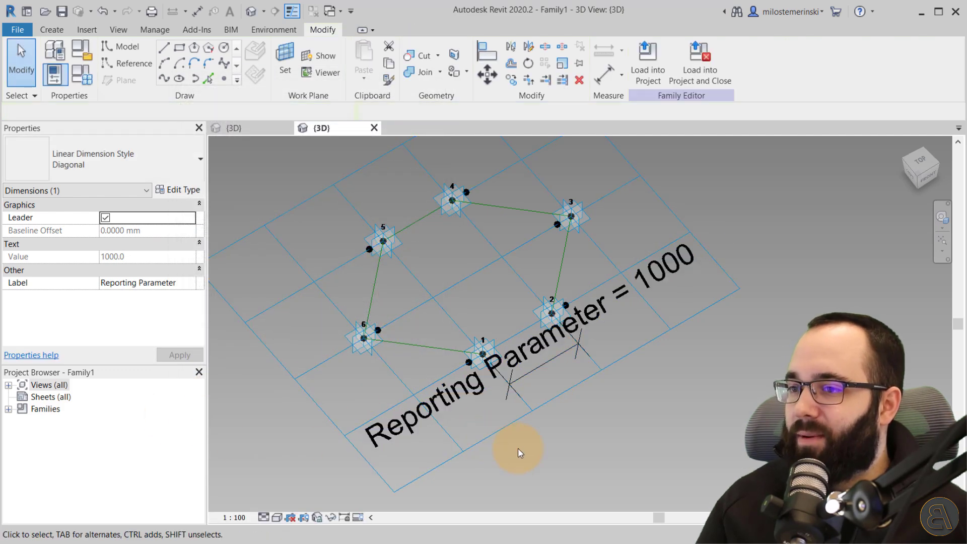
# Give the Z family parameter the formula Reporting Parameter / 6 and apply it.
pyautogui.click(93, 81)
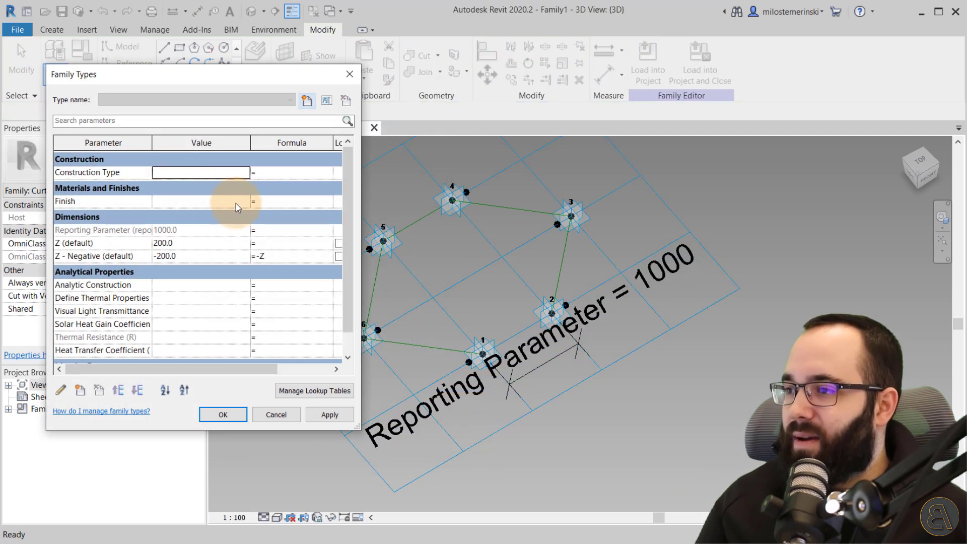
pyautogui.moveTo(360, 196); pyautogui.dragTo(501, 193)
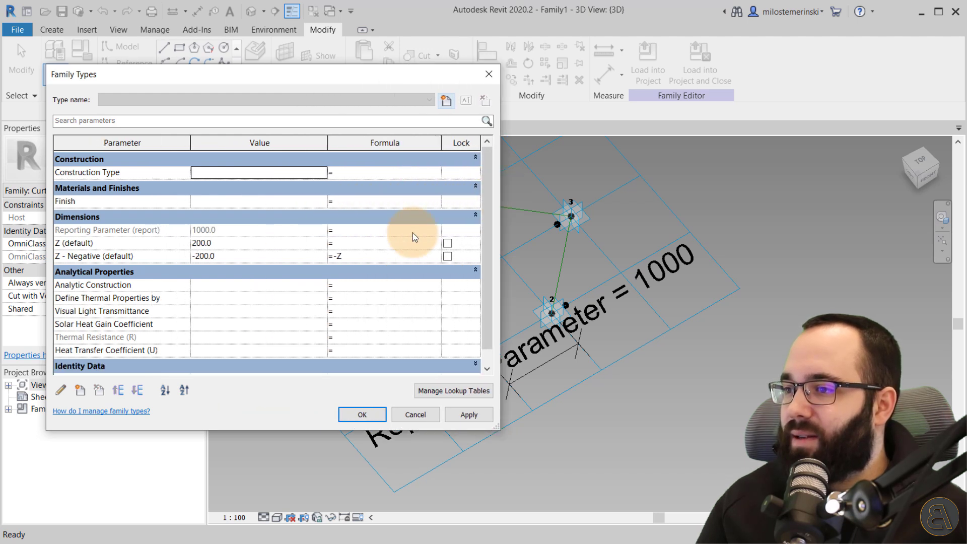
pyautogui.click(103, 229)
pyautogui.moveTo(57, 230); pyautogui.dragTo(123, 231)
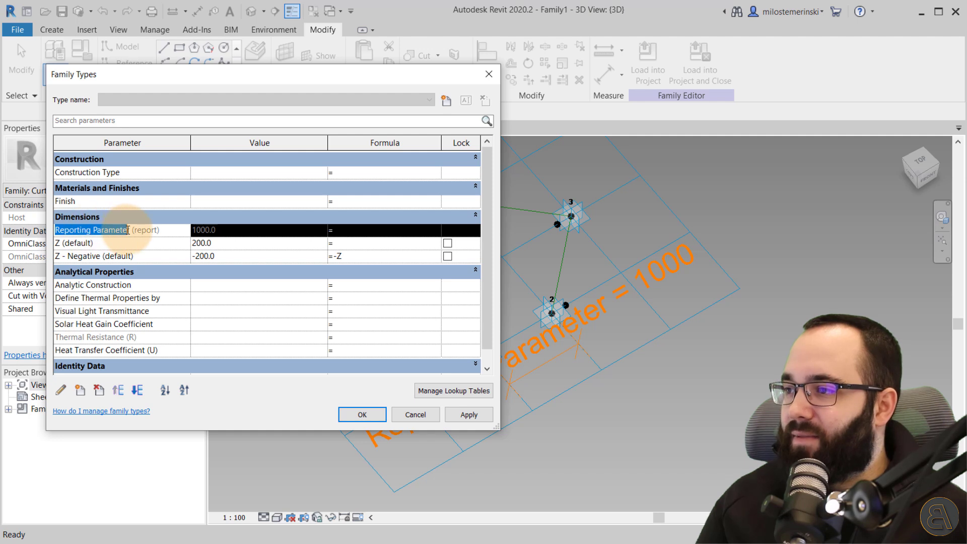
pyautogui.click(376, 246)
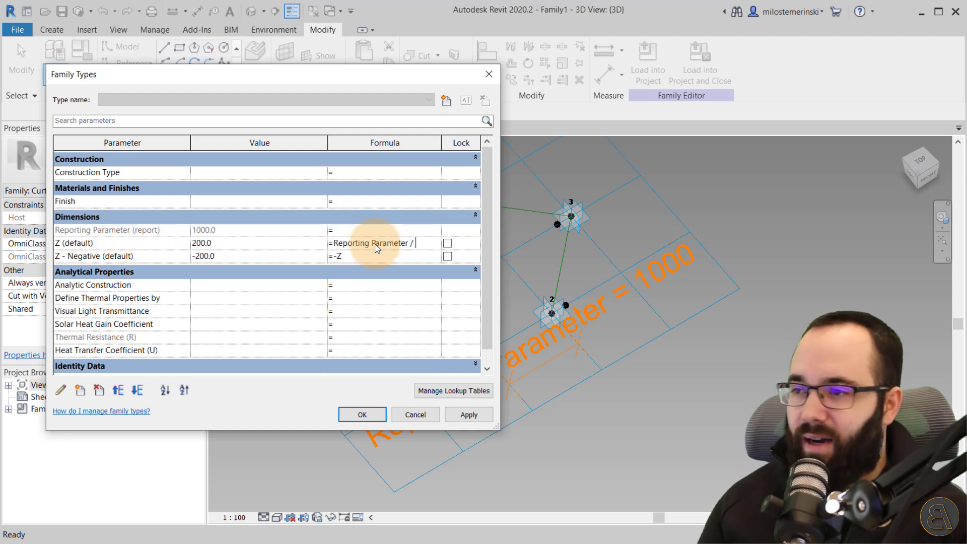
pyautogui.click(455, 417)
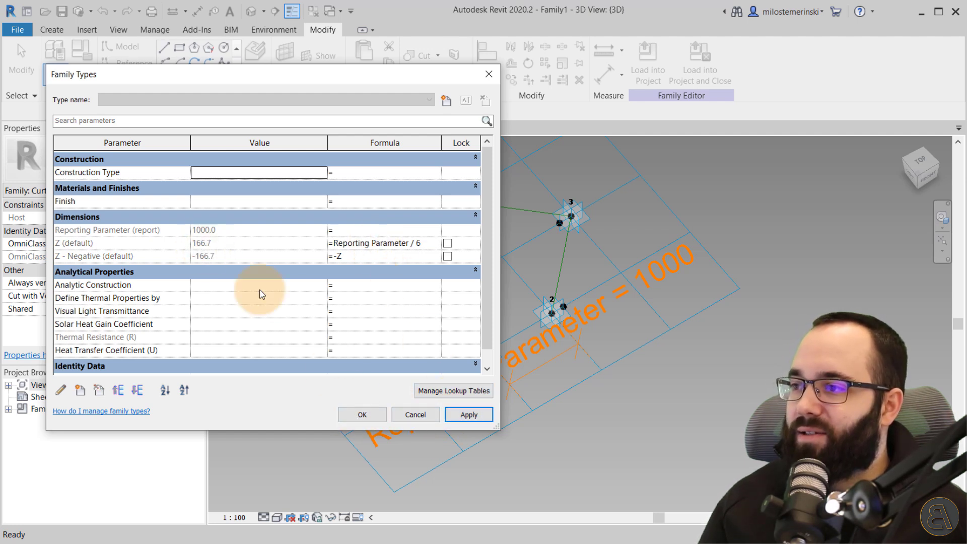
pyautogui.click(362, 416)
pyautogui.press('Tab')
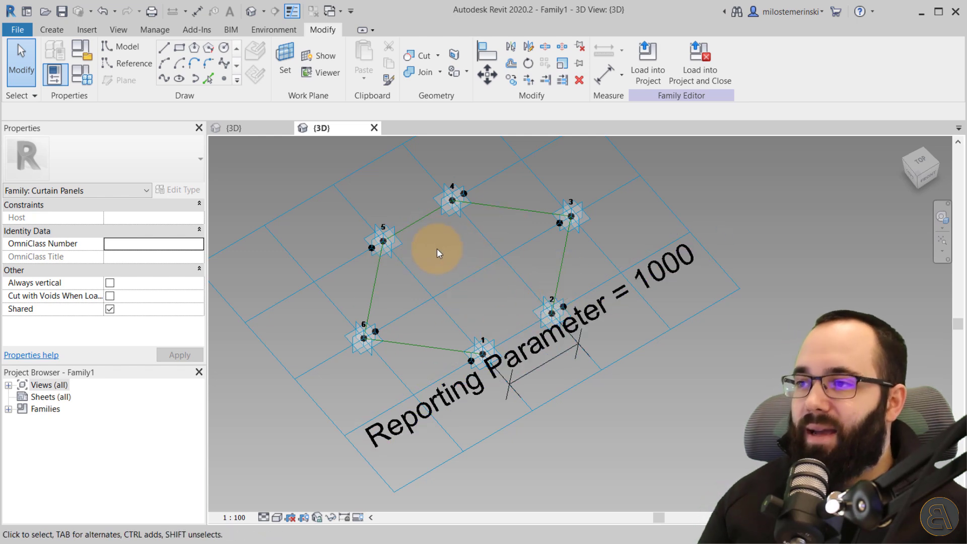
# Examine the hexagon divided surface in the Project1 3D view, and return to the curtain panel family view.
pyautogui.click(230, 128)
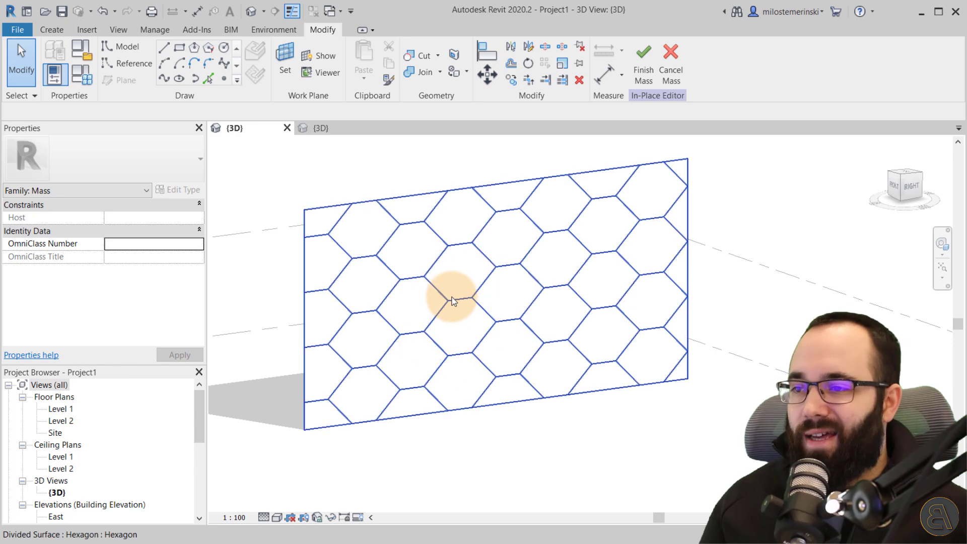
pyautogui.click(452, 300)
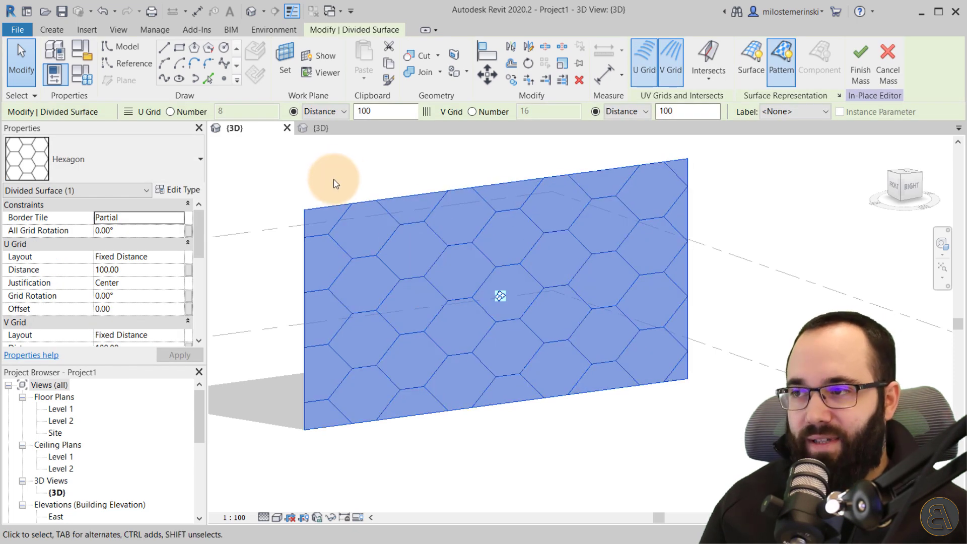
pyautogui.click(335, 164)
pyautogui.click(320, 128)
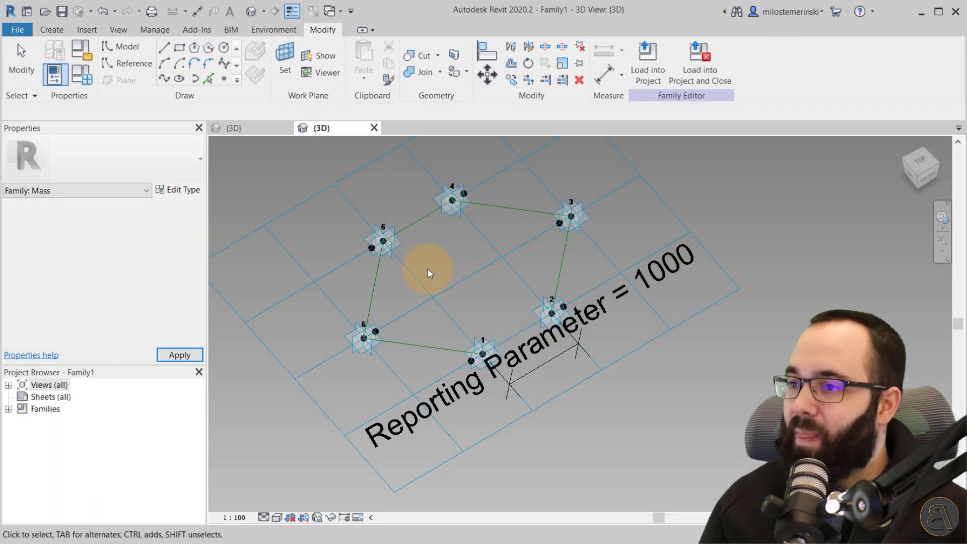
# Move the Reporting Parameter dimension farther out from the hexagon edge between placement points 1 and 2.
pyautogui.keyDown('shift'); pyautogui.moveTo(452, 306); pyautogui.dragTo(488, 377, button='middle'); pyautogui.keyUp('shift')
pyautogui.moveTo(458, 401); pyautogui.dragTo(483, 429)
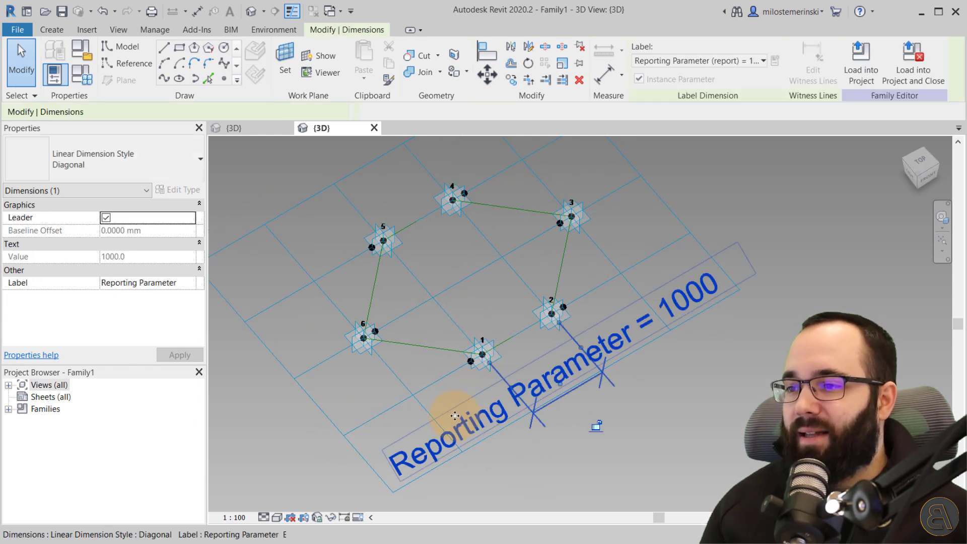
pyautogui.click(388, 374)
# Select the whole chain of six reference lines forming the flat hexagon and temporarily hide them in the view.
pyautogui.press('Tab')
pyautogui.press('Tab')
pyautogui.scroll(2, 380, 262)
pyautogui.press('Tab')
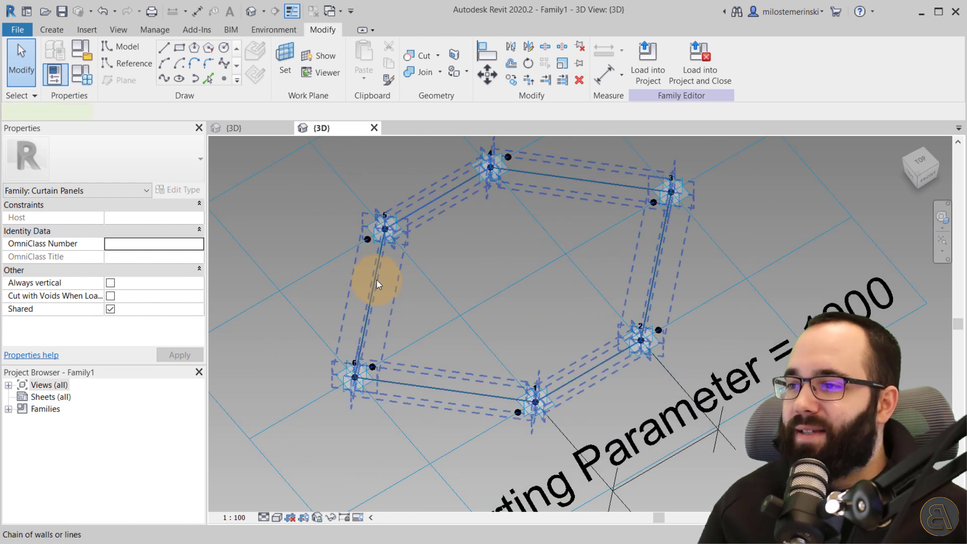
pyautogui.click(376, 279)
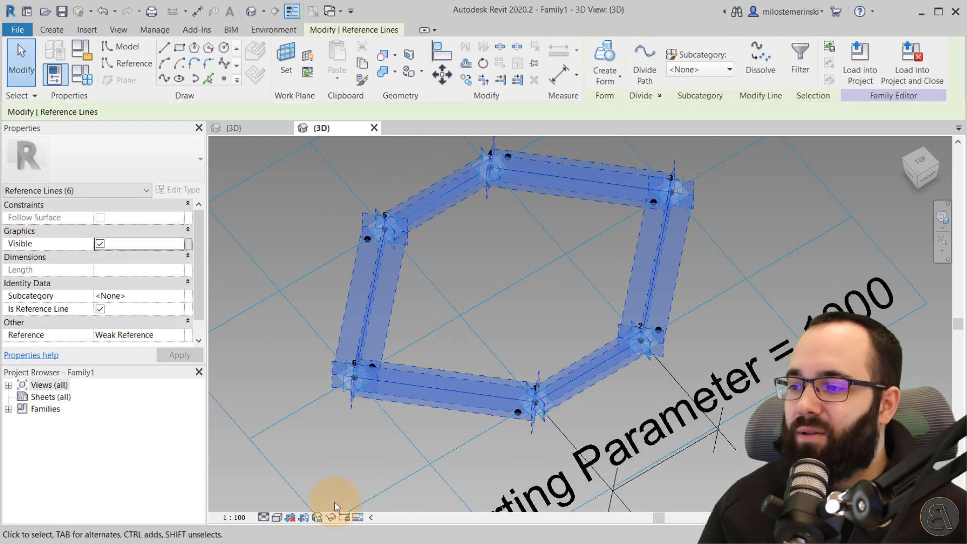
pyautogui.click(331, 517)
pyautogui.click(344, 485)
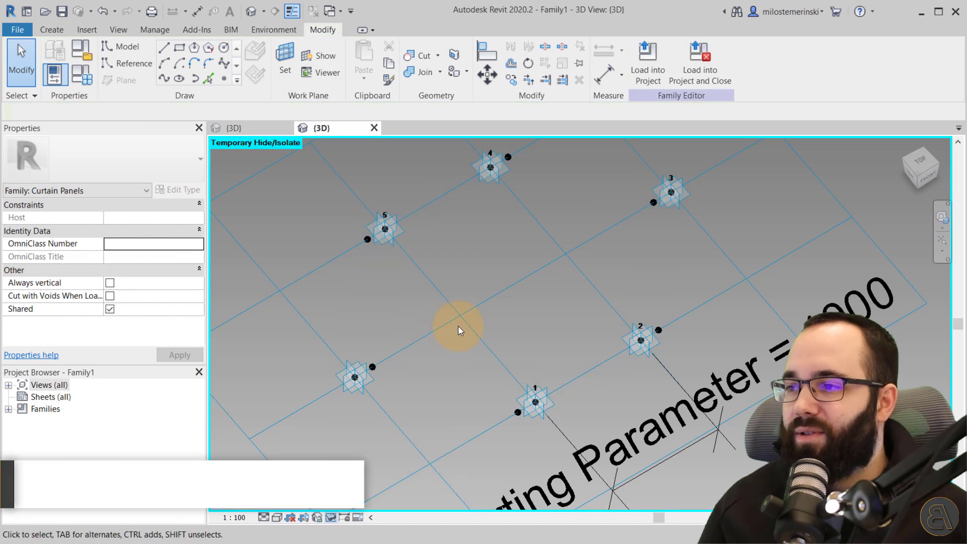
# Connect the offset reference points at placement points 5 and 6 with a spline through points and make it a reference line.
pyautogui.click(368, 241)
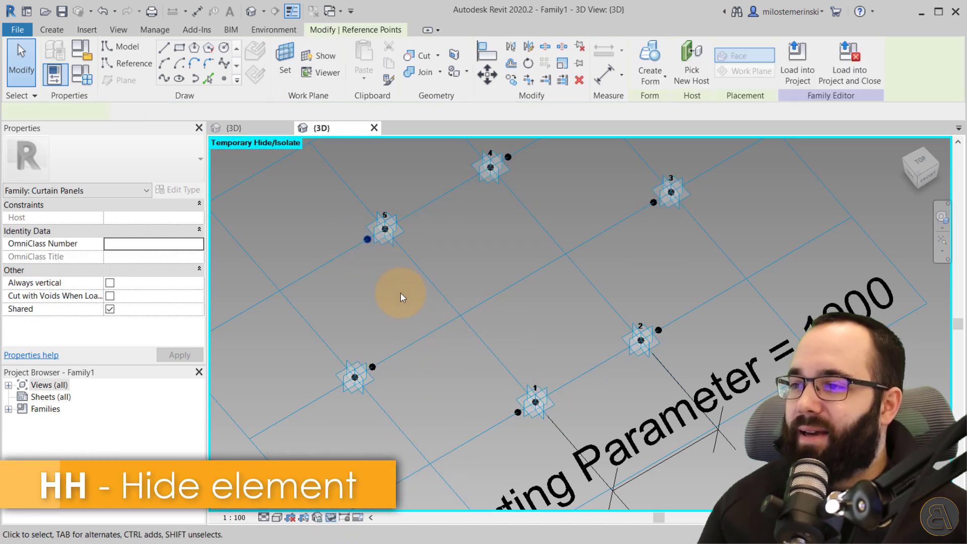
pyautogui.keyDown('ctrl'); pyautogui.click(381, 371); pyautogui.keyUp('ctrl')
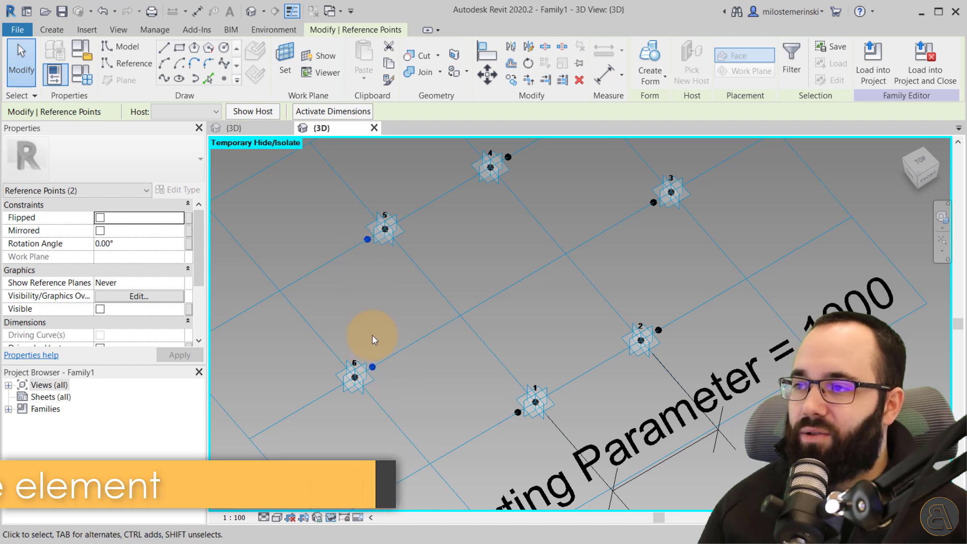
pyautogui.click(208, 79)
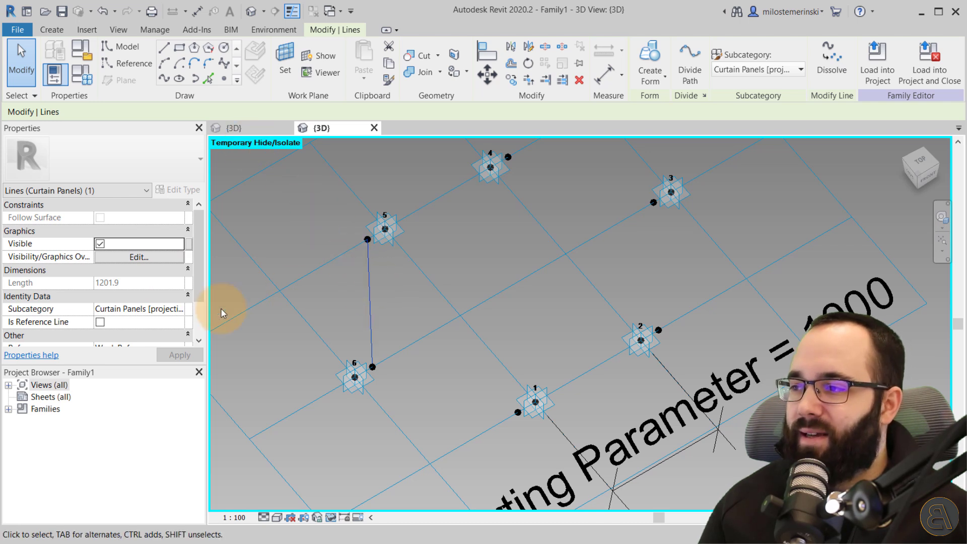
pyautogui.click(100, 323)
pyautogui.click(100, 323)
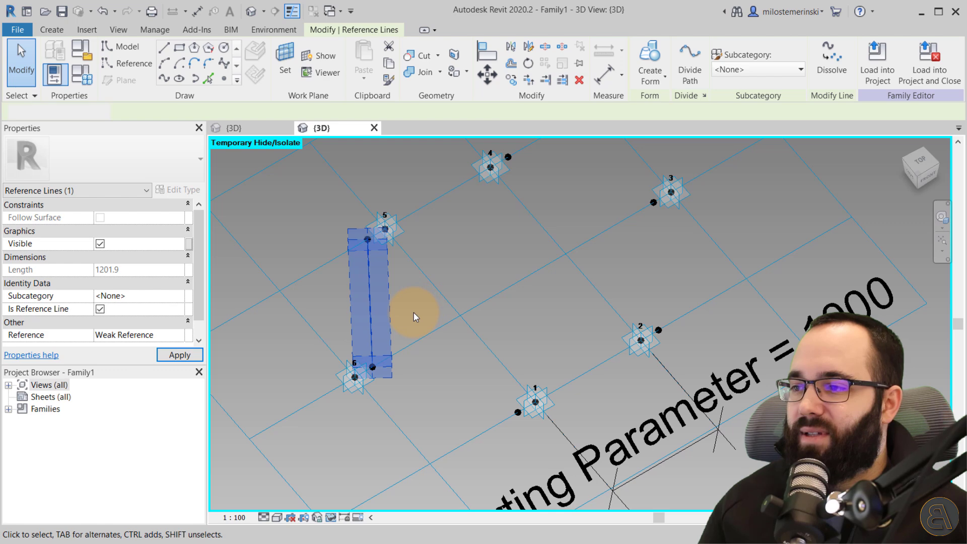
pyautogui.click(406, 330)
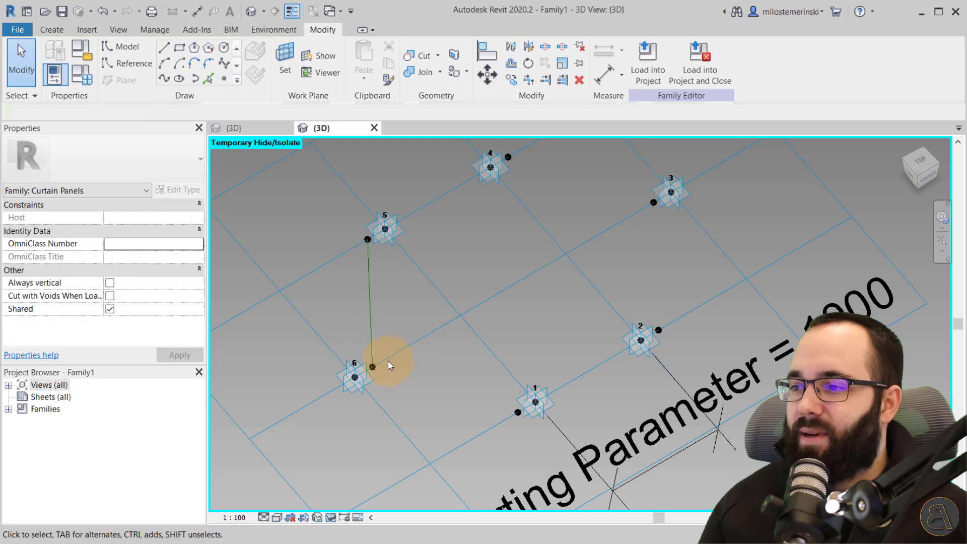
# Connect the offset reference points at placement points 6 and 1 with a line and make it a reference line.
pyautogui.keyDown('ctrl'); pyautogui.click(517, 412); pyautogui.keyUp('ctrl')
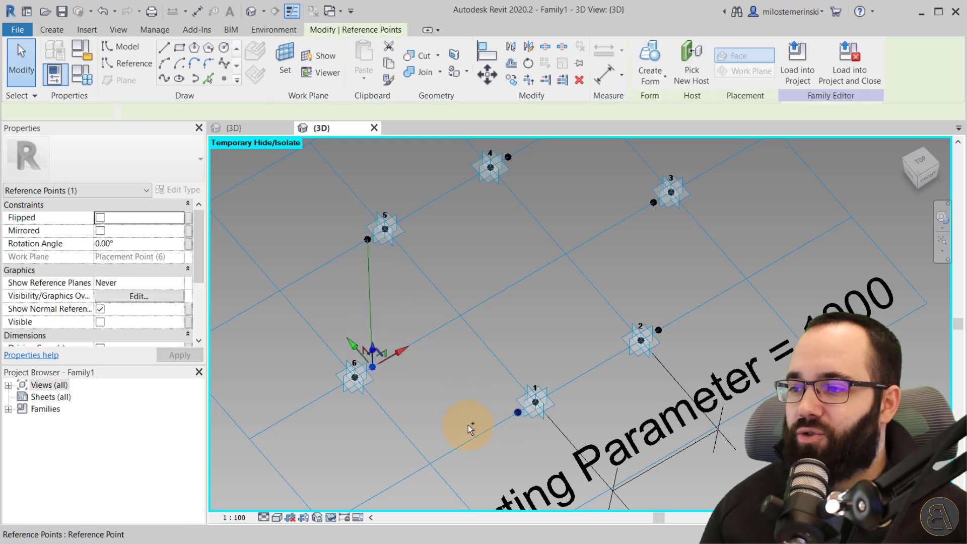
pyautogui.click(164, 79)
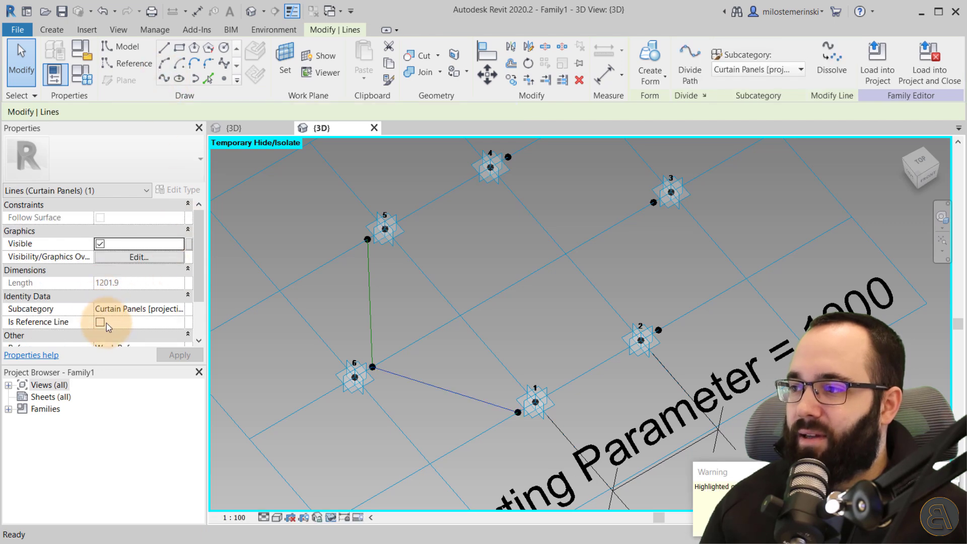
pyautogui.click(100, 323)
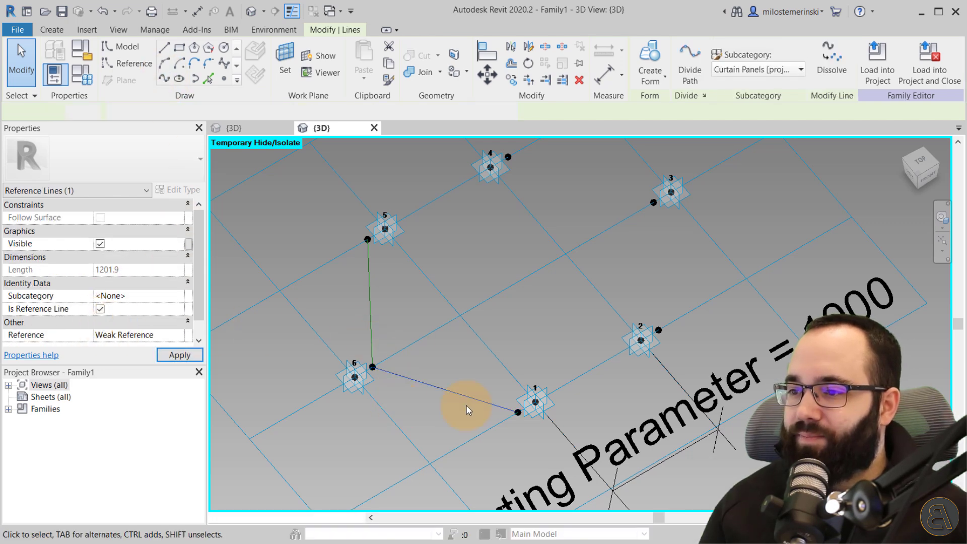
pyautogui.moveTo(447, 406); pyautogui.dragTo(328, 395, button='middle')
pyautogui.click(426, 437)
pyautogui.click(407, 433)
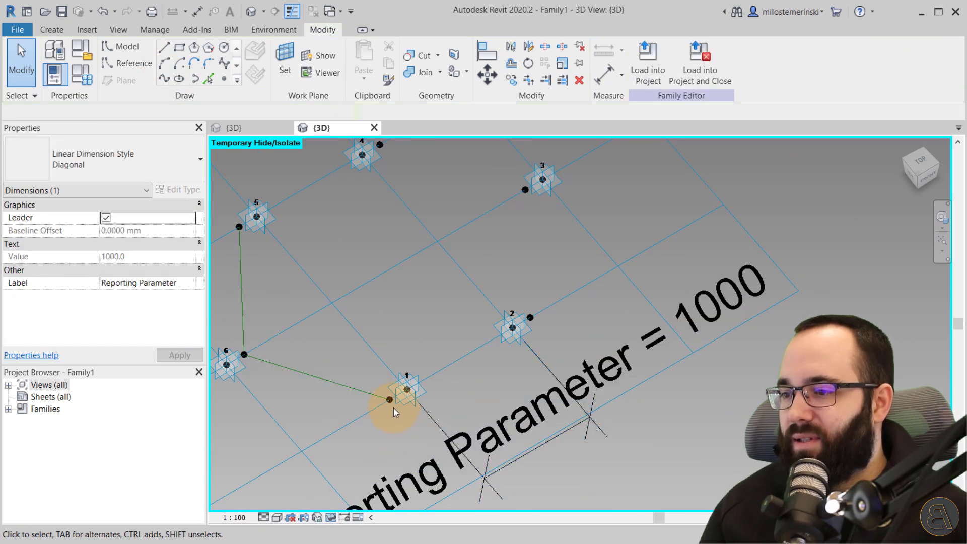
# Connect the offset reference points at placement points 1 and 2 with a line and make it a reference line.
pyautogui.click(391, 401)
pyautogui.keyDown('ctrl'); pyautogui.click(522, 317); pyautogui.keyUp('ctrl')
pyautogui.click(192, 86)
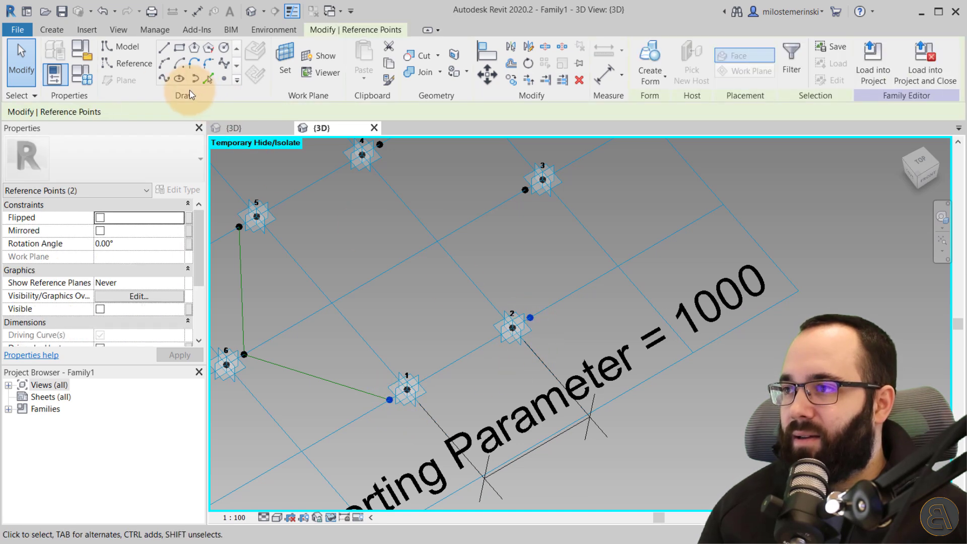
pyautogui.click(168, 243)
pyautogui.click(100, 295)
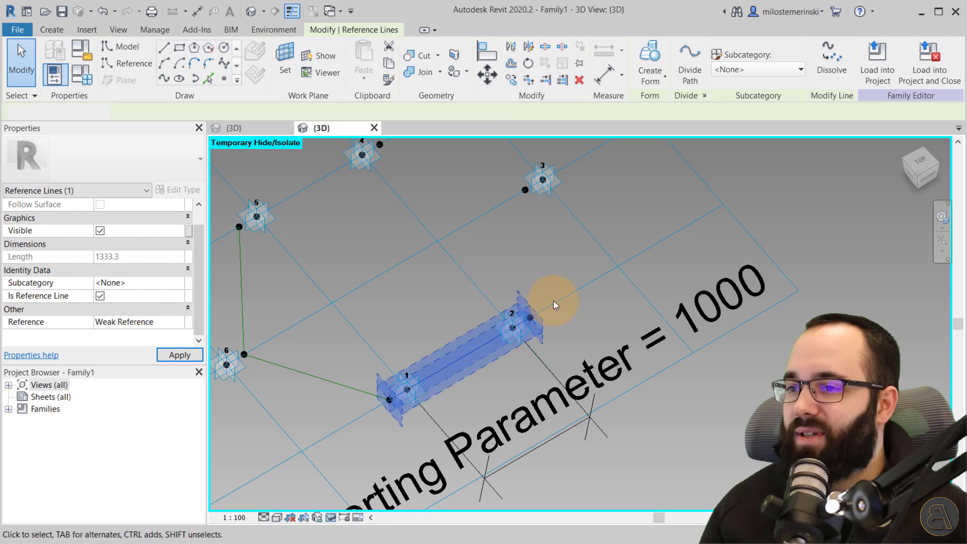
# Connect the offset reference points at placement points 2 and 3 with a line and make it a reference line.
pyautogui.click(530, 318)
pyautogui.keyDown('ctrl'); pyautogui.click(527, 188); pyautogui.keyUp('ctrl')
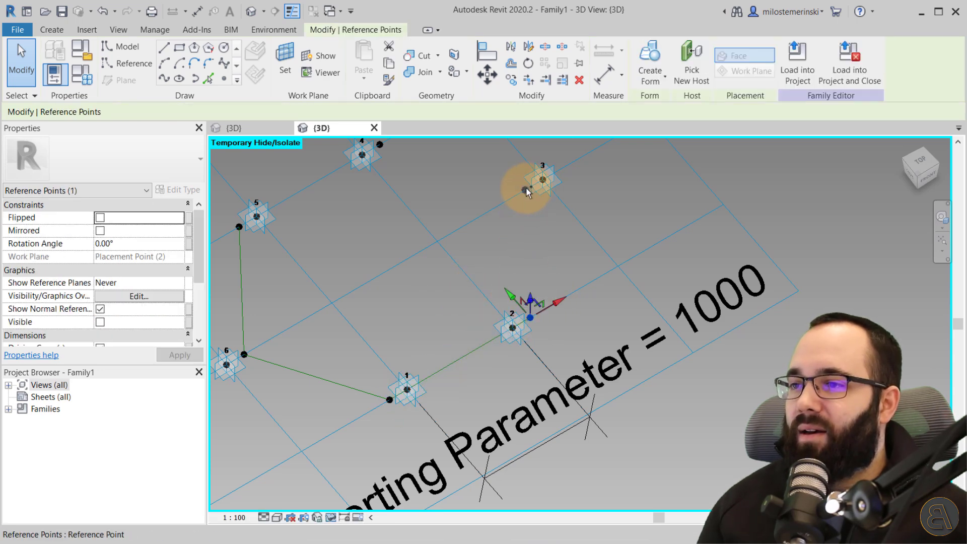
pyautogui.click(164, 78)
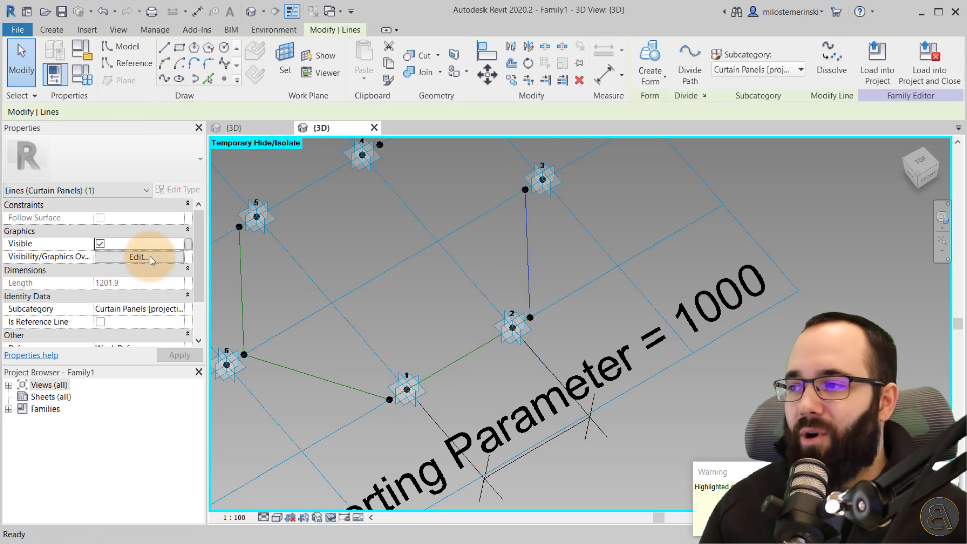
pyautogui.click(101, 309)
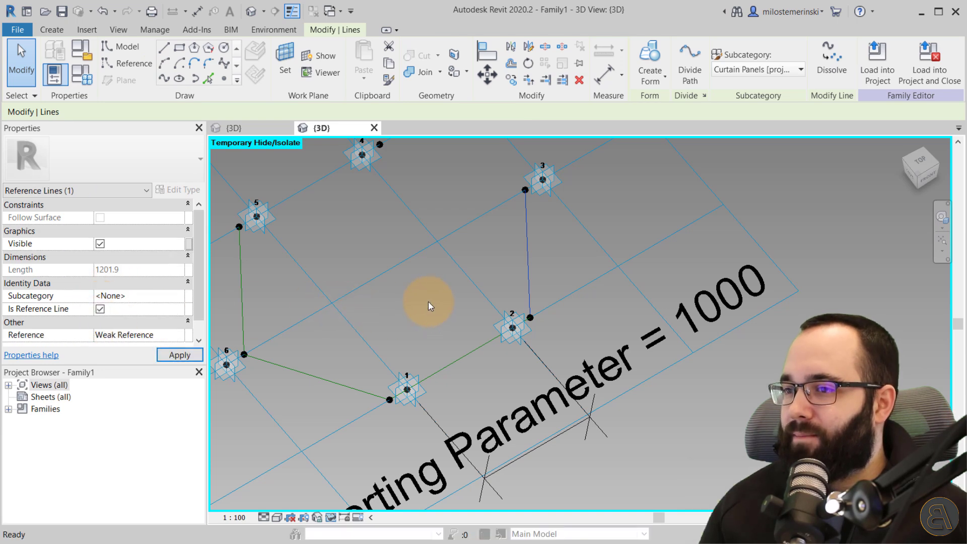
# Connect the offset reference points at placement points 3 and 4 with a line and make it a reference line.
pyautogui.moveTo(425, 182); pyautogui.dragTo(430, 261, button='middle')
pyautogui.click(385, 224)
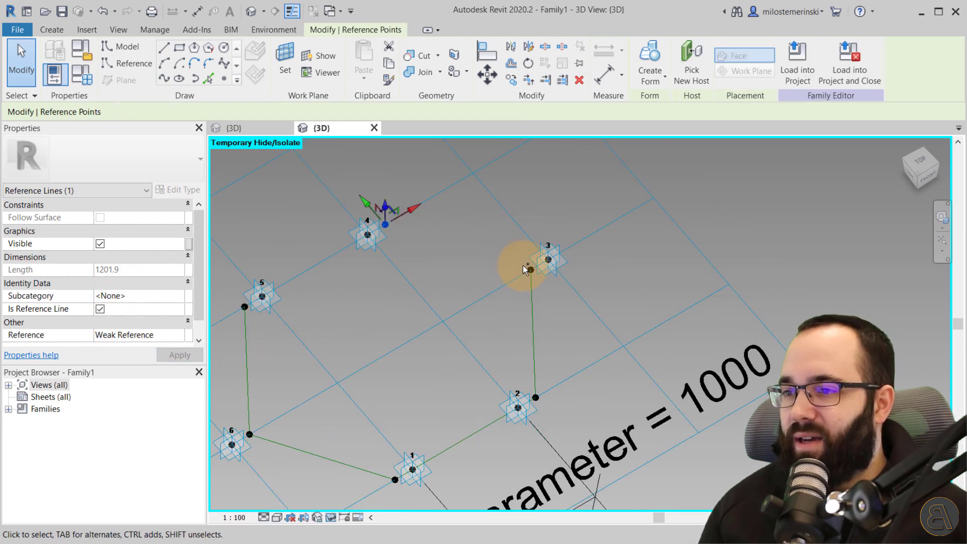
pyautogui.keyDown('ctrl'); pyautogui.click(531, 269); pyautogui.keyUp('ctrl')
pyautogui.click(162, 78)
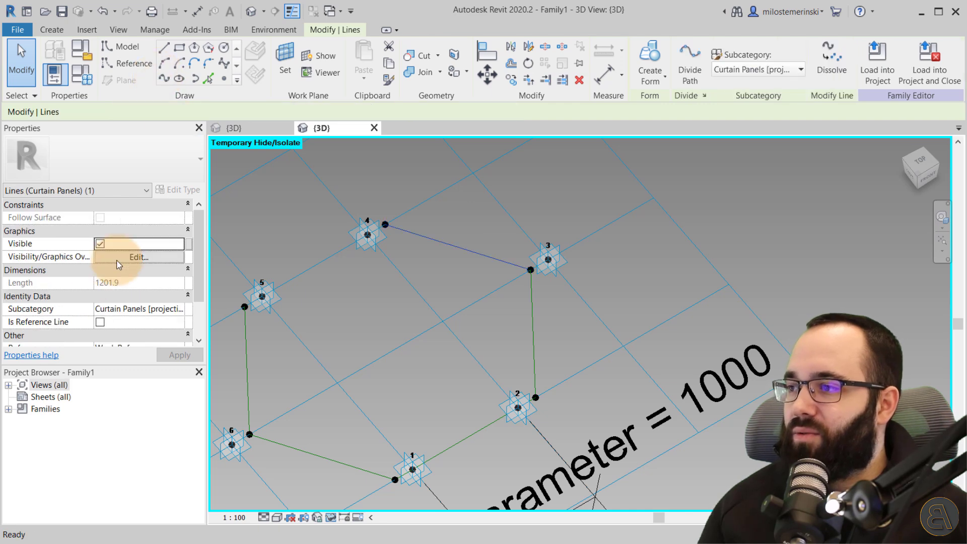
pyautogui.click(99, 320)
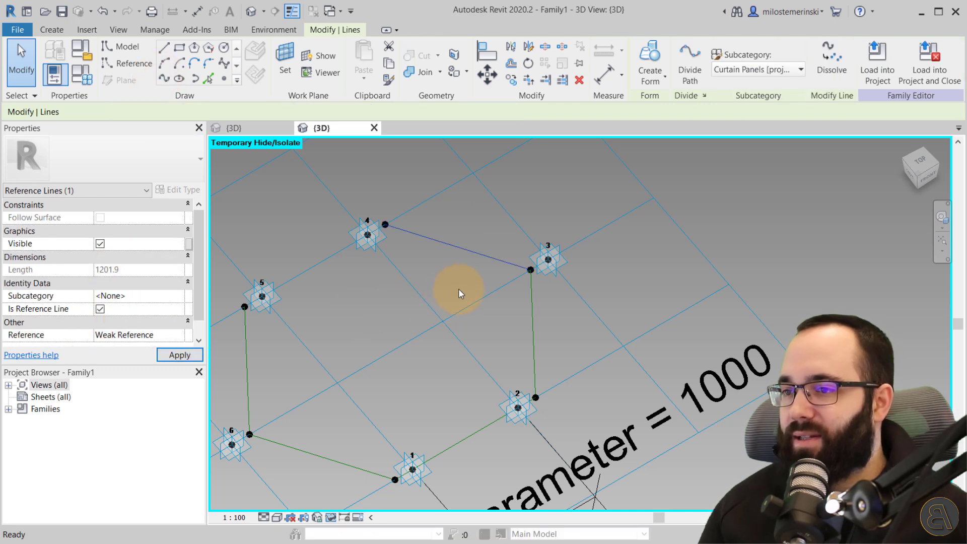
# Close the hexagon by connecting the offset reference points at placement points 4 and 5 with a line and making it a reference line.
pyautogui.click(379, 202)
pyautogui.click(385, 225)
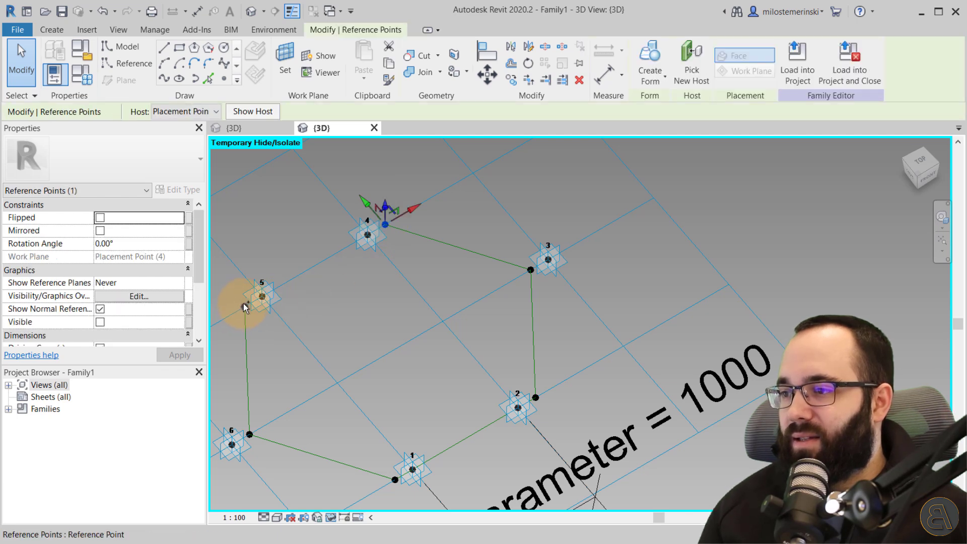
pyautogui.keyDown('ctrl'); pyautogui.click(244, 306); pyautogui.keyUp('ctrl')
pyautogui.click(164, 78)
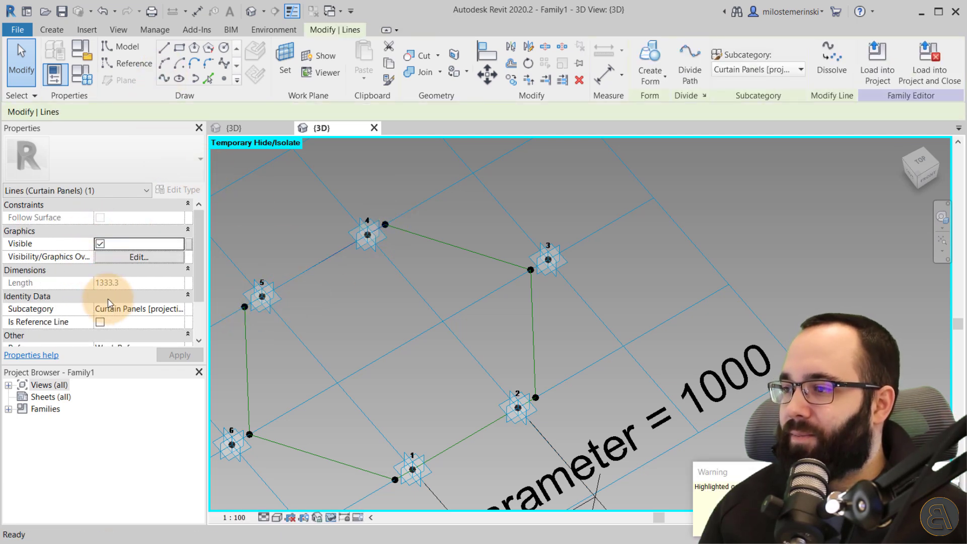
pyautogui.click(100, 320)
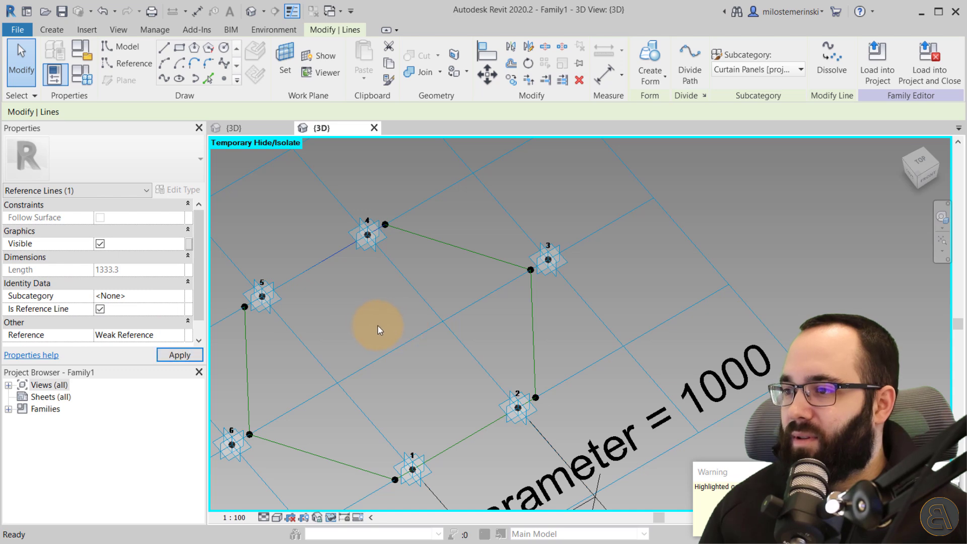
pyautogui.click(187, 355)
# Select the whole chain of six reference lines and create a solid extruded form from it.
pyautogui.scroll(-1, 391, 285)
pyautogui.click(438, 271)
pyautogui.press('Tab')
pyautogui.click(404, 299)
pyautogui.moveTo(403, 299); pyautogui.dragTo(446, 301, button='middle')
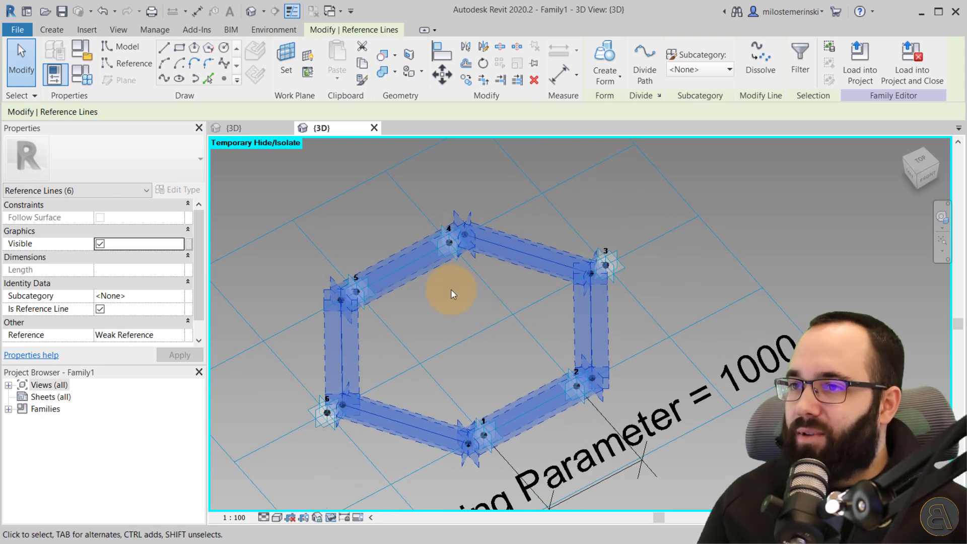
pyautogui.click(613, 61)
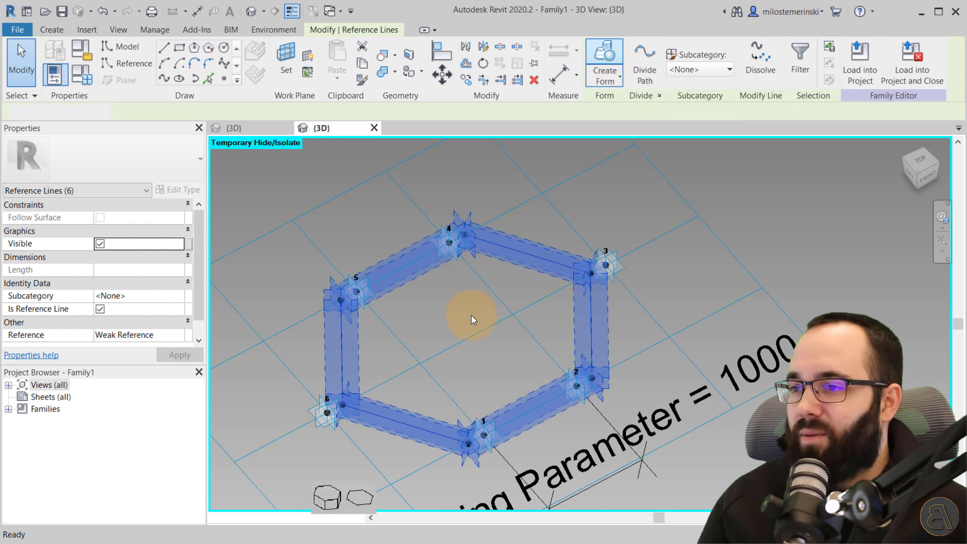
pyautogui.click(330, 496)
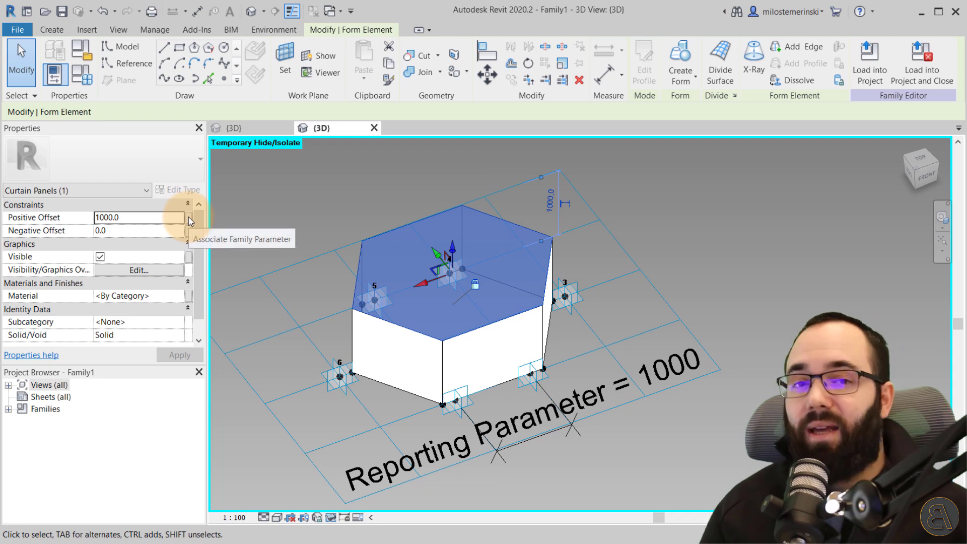
# Associate the form's Positive Offset with a new type parameter named "Panel Thicness".
pyautogui.click(190, 220)
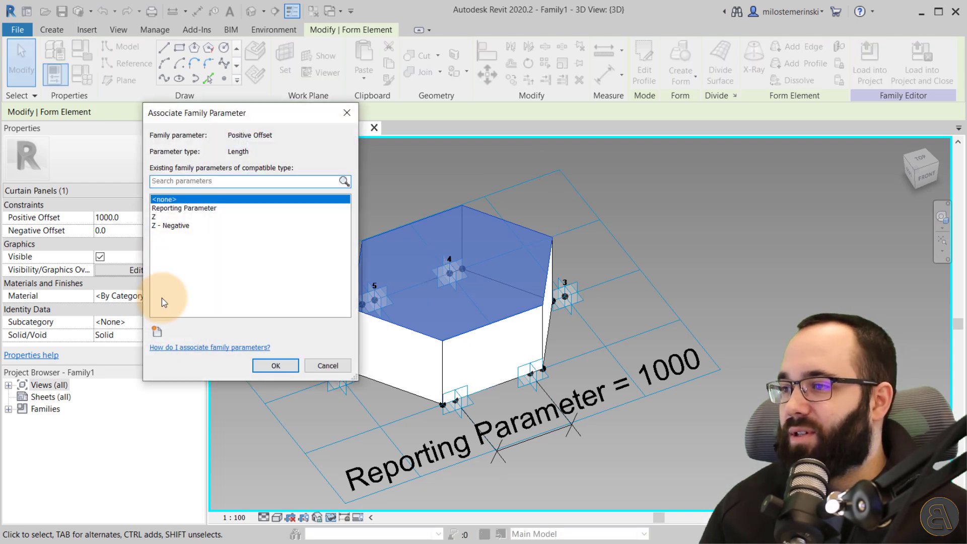
pyautogui.click(157, 331)
pyautogui.write('Panel')
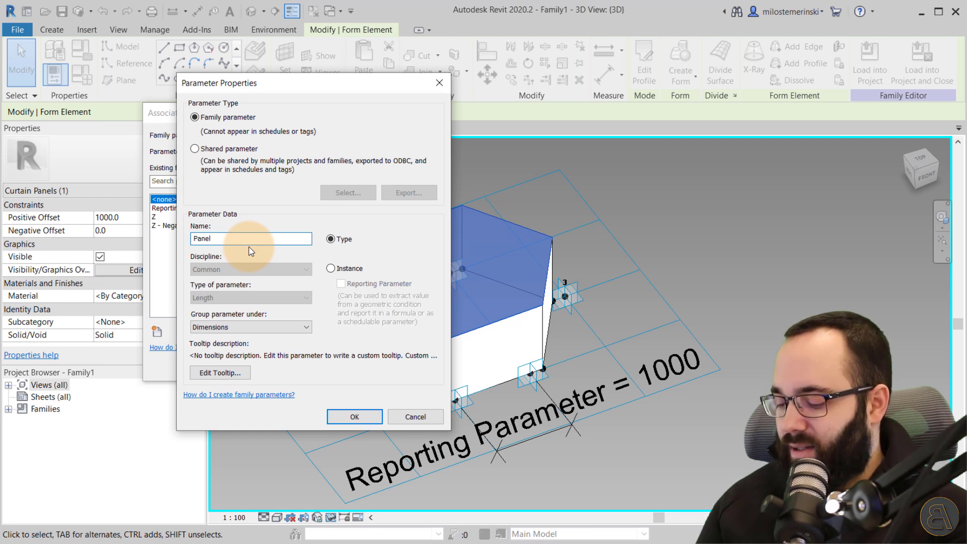
pyautogui.write(' Thicness')
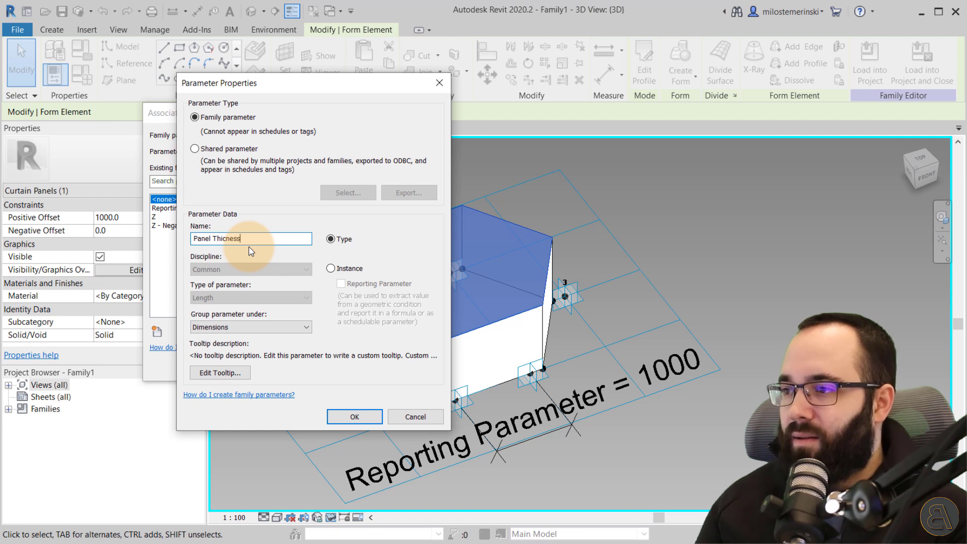
pyautogui.click(330, 269)
pyautogui.click(331, 240)
pyautogui.click(355, 416)
pyautogui.click(278, 365)
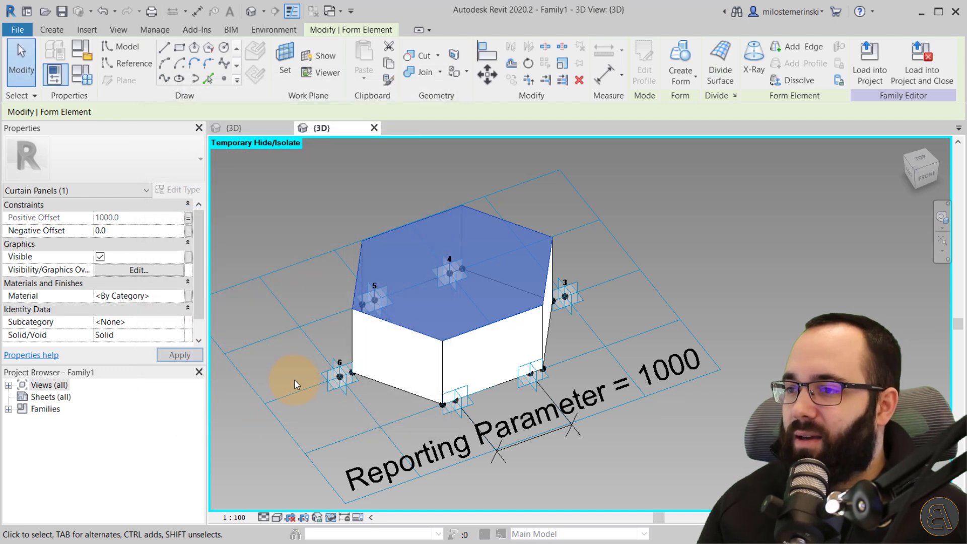
# Apply a Panel Thicness value of 200 in the family types, and reduce it to 150.
pyautogui.click(89, 85)
pyautogui.click(245, 230)
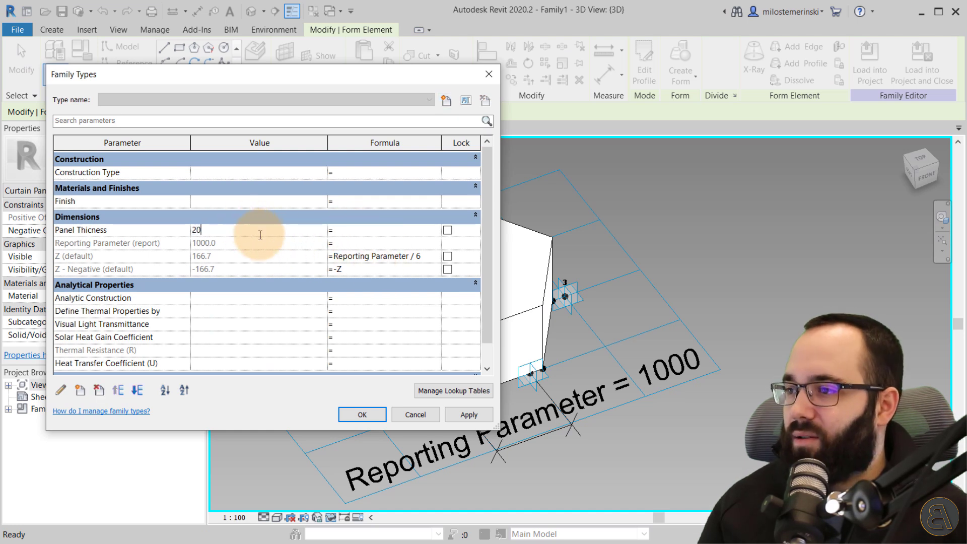
pyautogui.write('200')
pyautogui.click(463, 418)
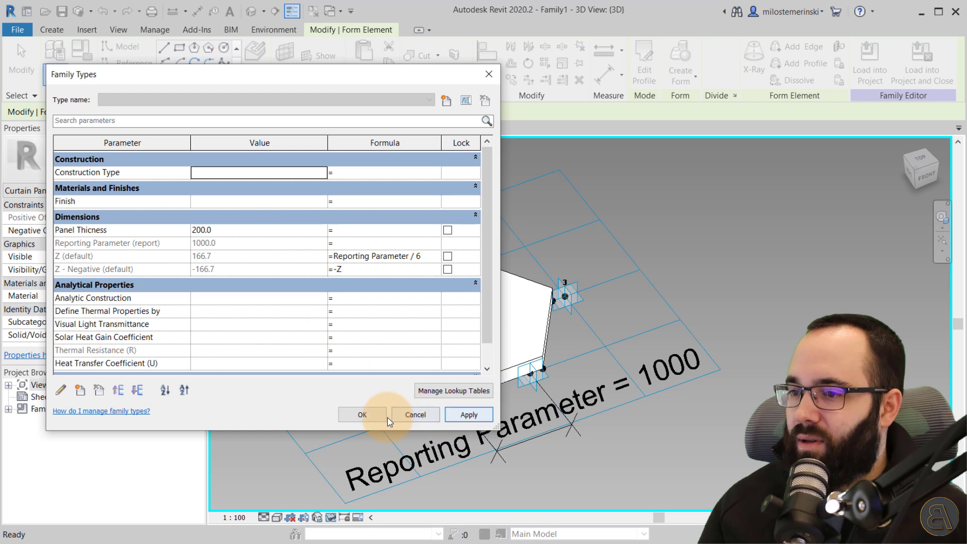
pyautogui.click(233, 234)
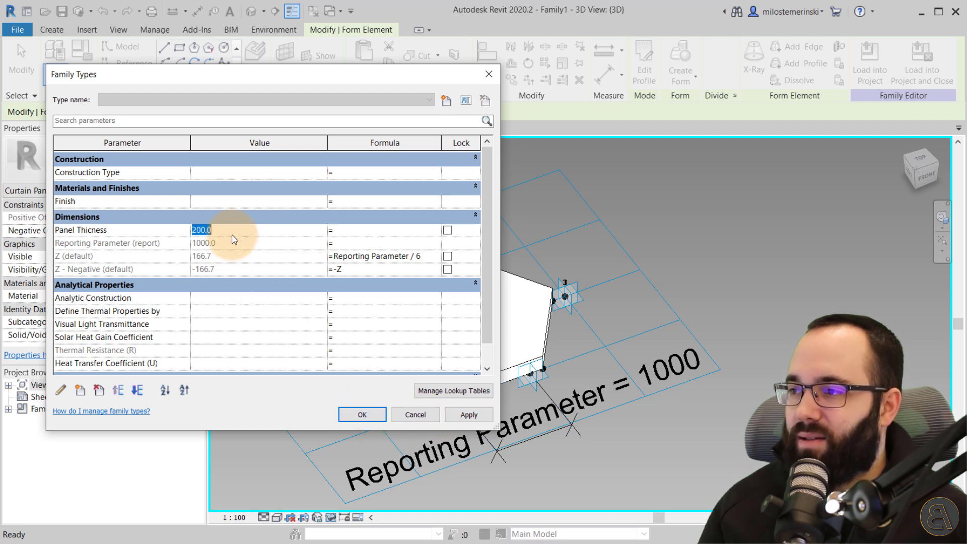
pyautogui.click(468, 414)
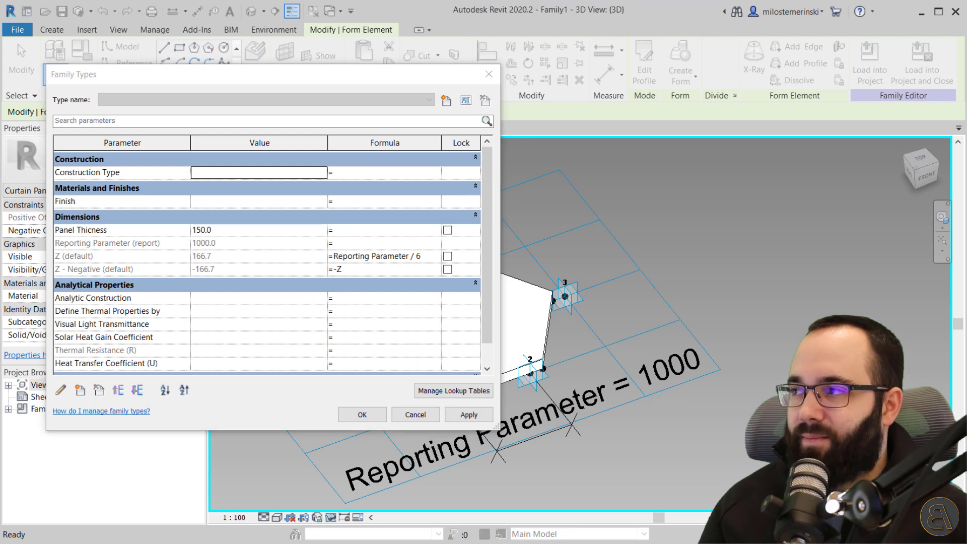
# Rename the thickness parameter to "Panel Thickness" and accept the family types.
pyautogui.click(91, 232)
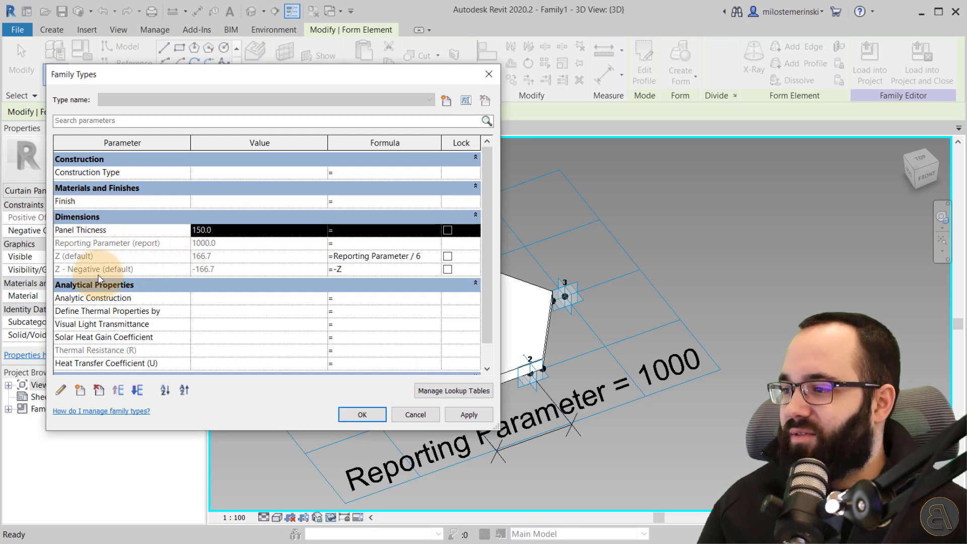
pyautogui.click(68, 393)
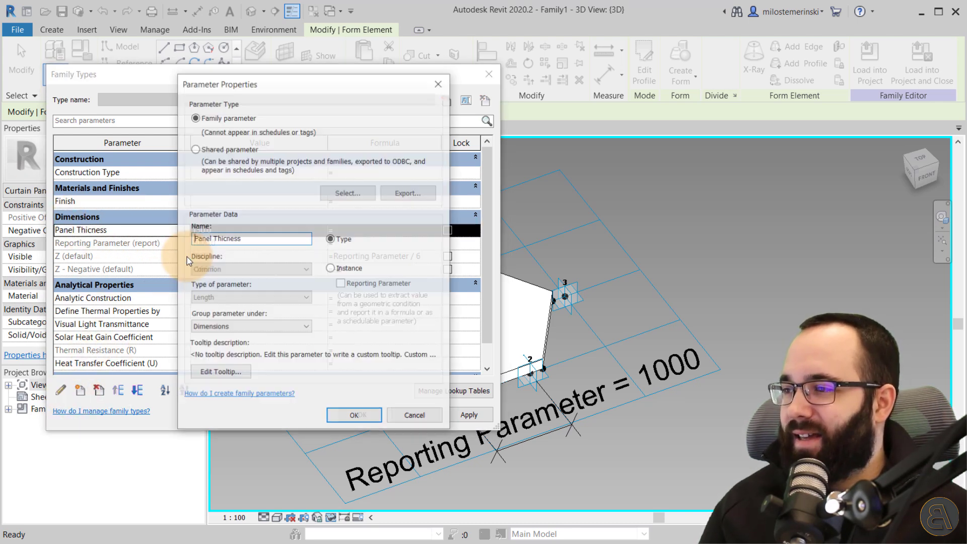
pyautogui.write('k')
pyautogui.click(353, 417)
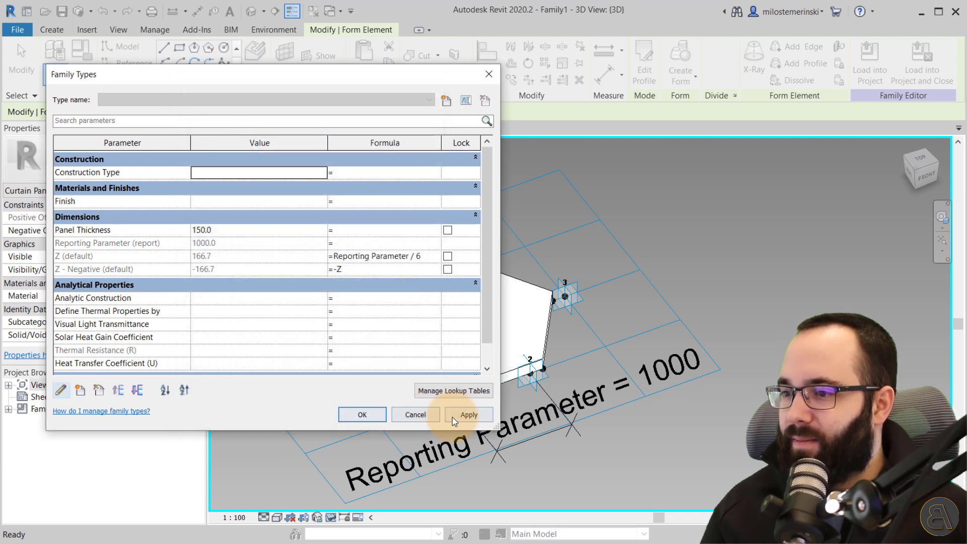
pyautogui.click(376, 416)
pyautogui.click(385, 406)
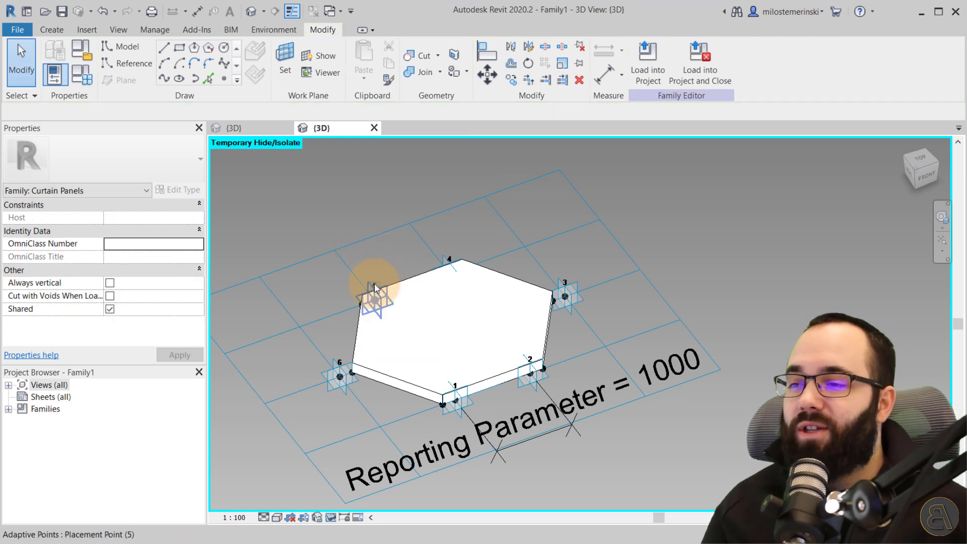
# Save the family as "Perfect Hexagon Panel" in the folder "23. Perfect Hexagonal Panel in Revit Tutorial".
pyautogui.click(61, 11)
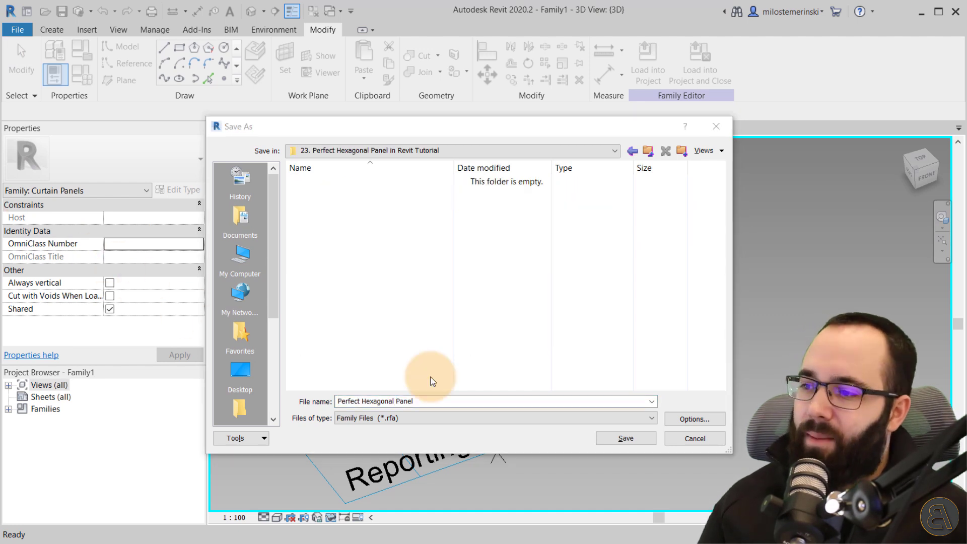
pyautogui.click(342, 403)
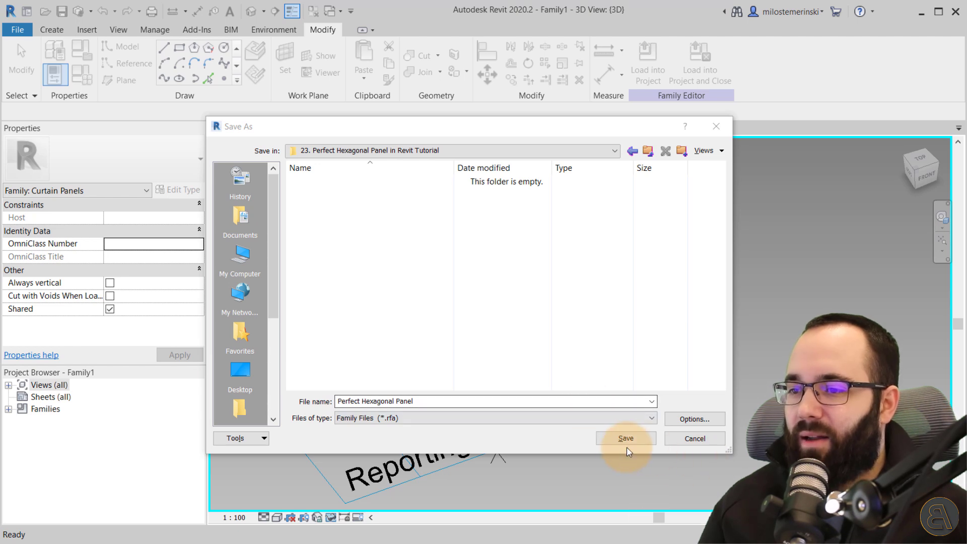
pyautogui.click(394, 401)
pyautogui.press('BackSpace')
pyautogui.press('BackSpace')
pyautogui.click(627, 440)
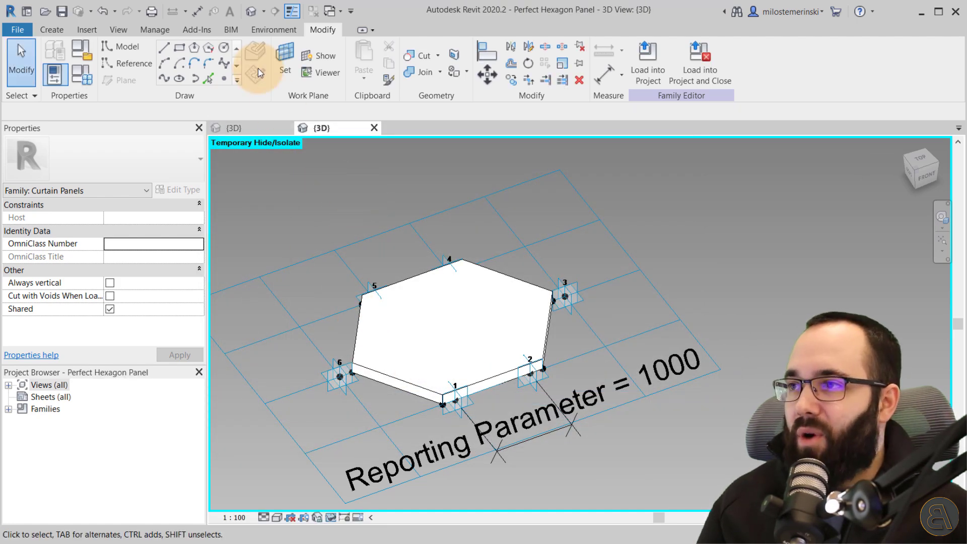
# Load the family into the project, closing it, and change the divided surface's type to Perfect Hexagon Panel.
pyautogui.click(685, 83)
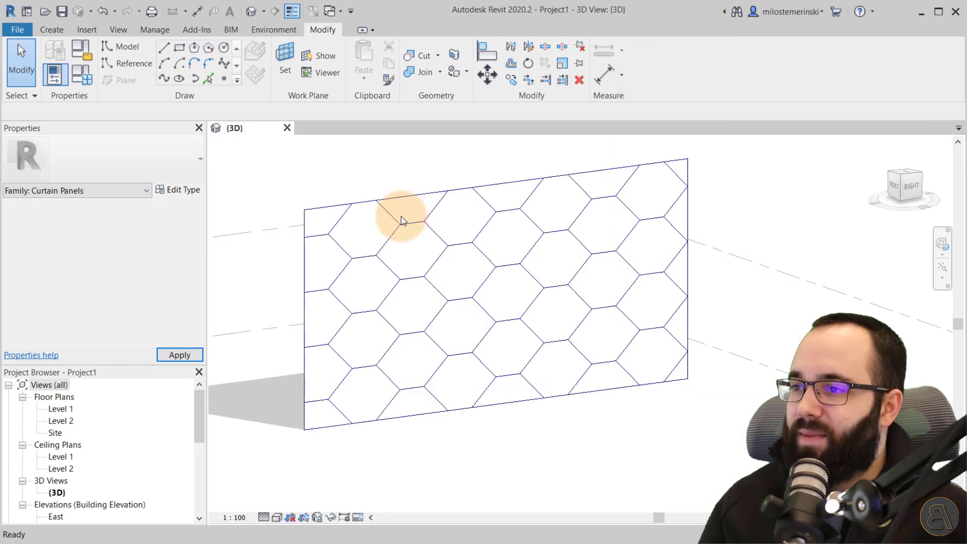
pyautogui.click(386, 249)
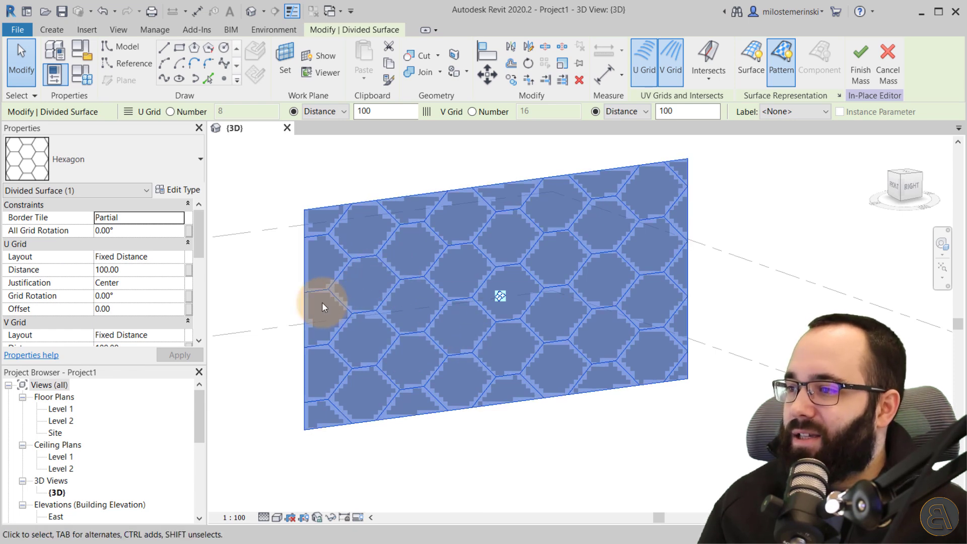
pyautogui.click(53, 170)
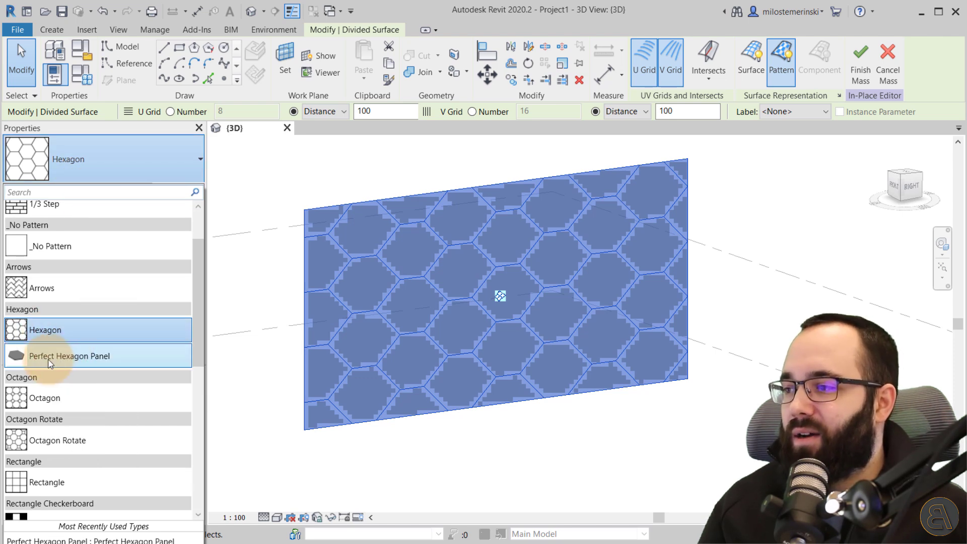
pyautogui.click(107, 358)
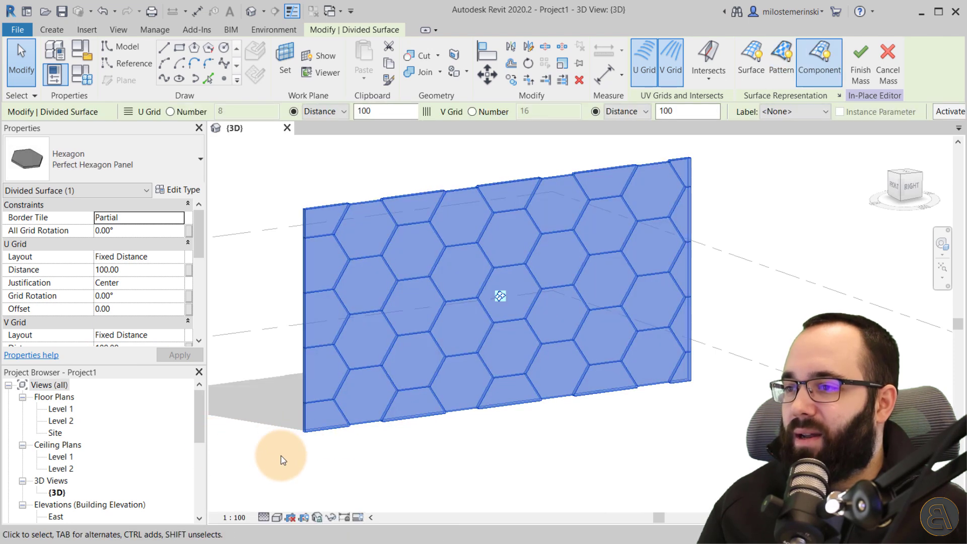
pyautogui.click(302, 445)
# Associate the divided surface's V Grid distance with a new instance family parameter named X and apply the change.
pyautogui.keyDown('shift'); pyautogui.moveTo(278, 374); pyautogui.dragTo(313, 361, button='middle'); pyautogui.keyUp('shift')
pyautogui.click(337, 308)
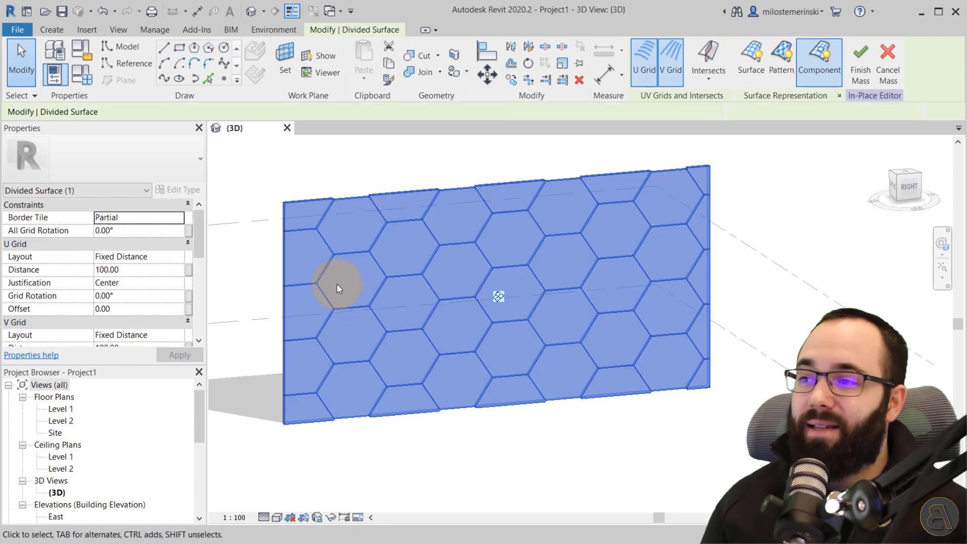
pyautogui.keyDown('shift'); pyautogui.moveTo(369, 284); pyautogui.dragTo(352, 290, button='middle'); pyautogui.keyUp('shift')
pyautogui.scroll(-2, 116, 283)
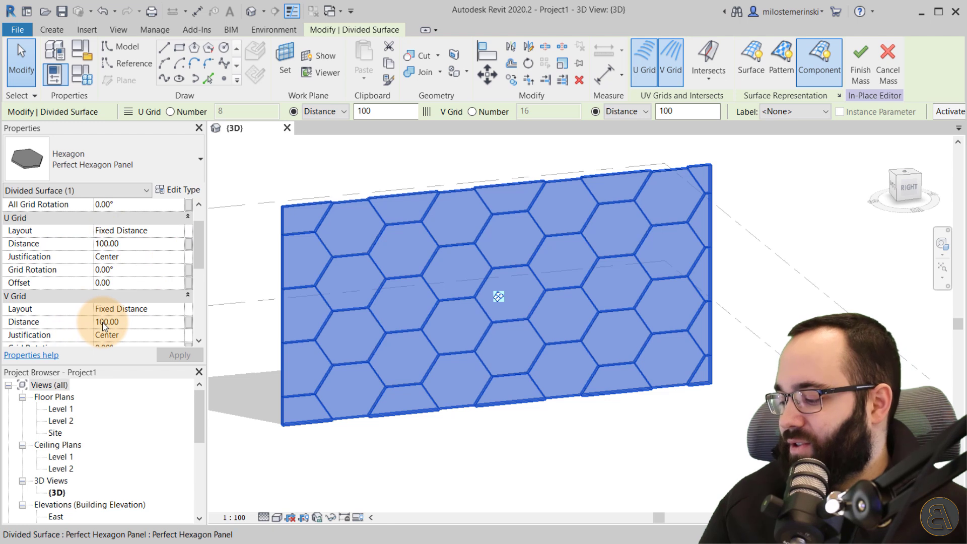
pyautogui.click(188, 326)
pyautogui.click(157, 333)
pyautogui.write('x')
pyautogui.click(330, 268)
pyautogui.moveTo(199, 239); pyautogui.dragTo(135, 243)
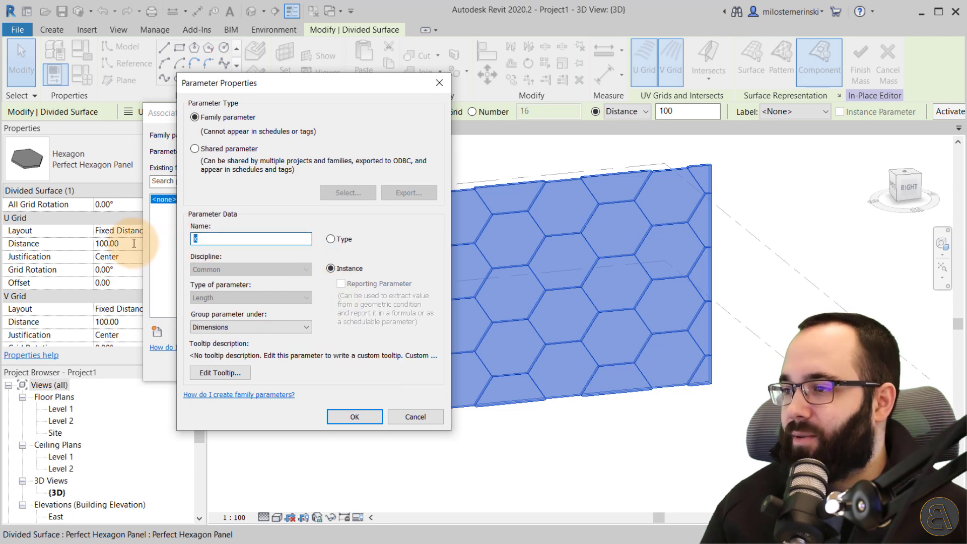
pyautogui.write('X')
pyautogui.click(353, 417)
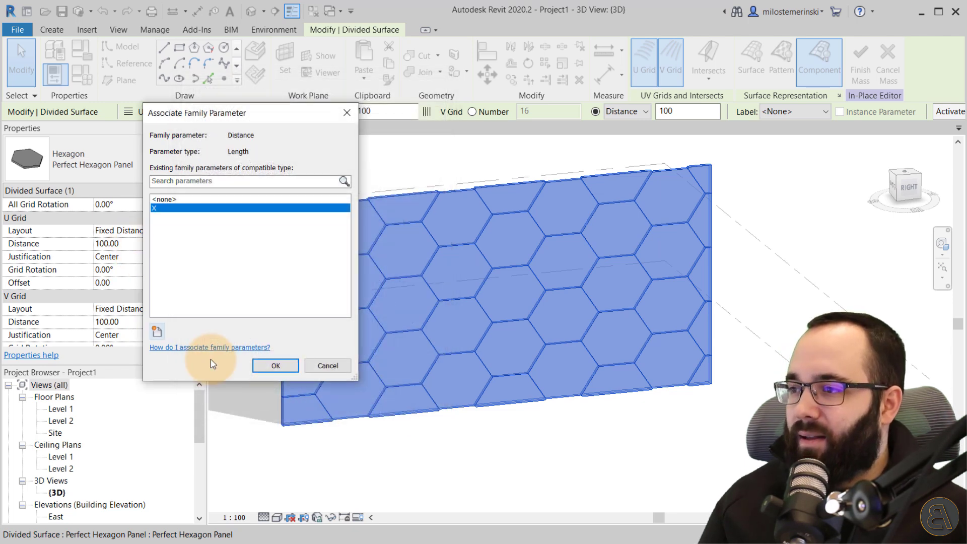
pyautogui.click(276, 366)
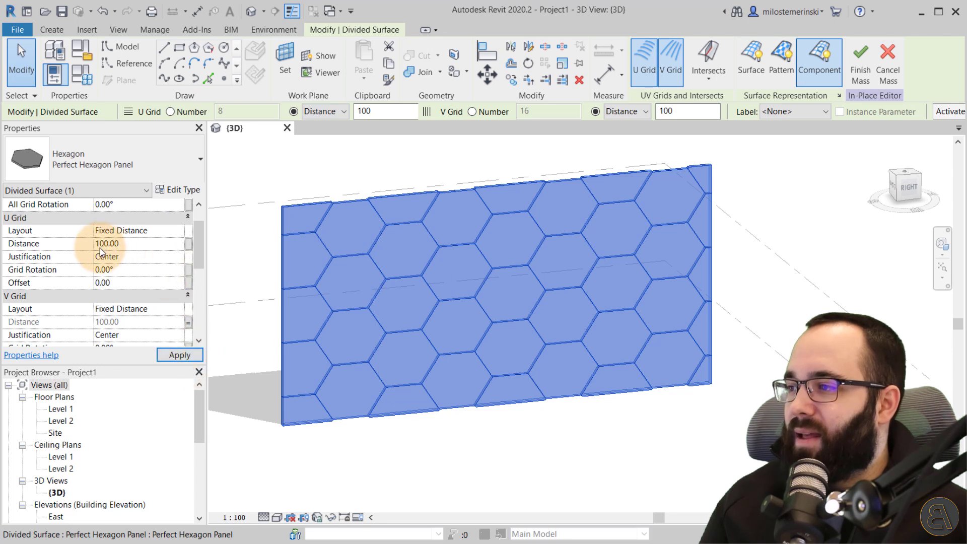
pyautogui.click(180, 355)
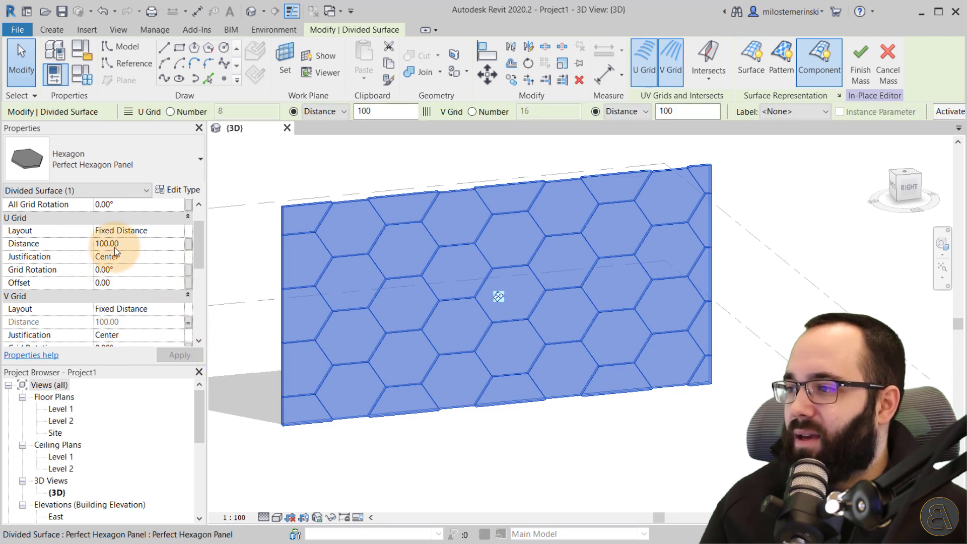
# Associate the divided surface's U Grid distance with a new instance family parameter named Y and apply the change.
pyautogui.click(189, 244)
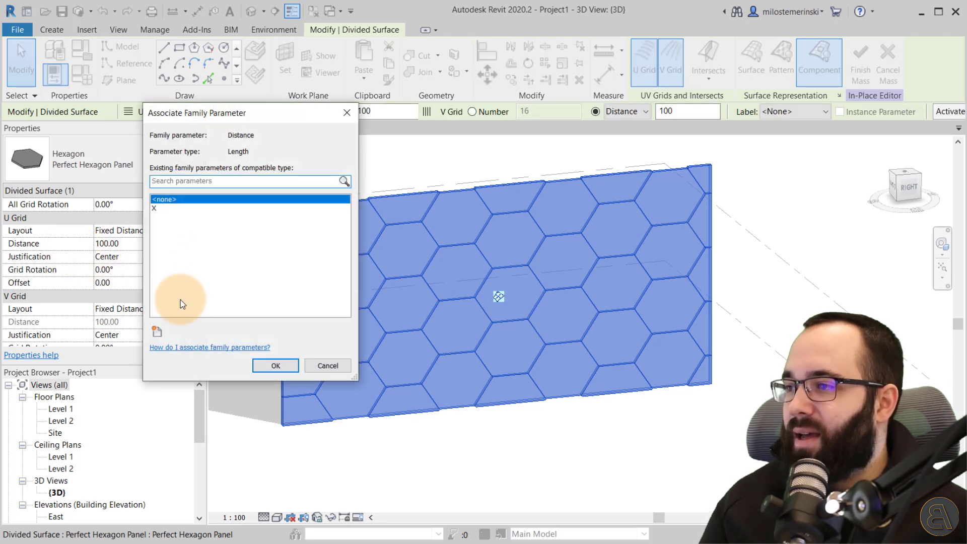
pyautogui.click(158, 332)
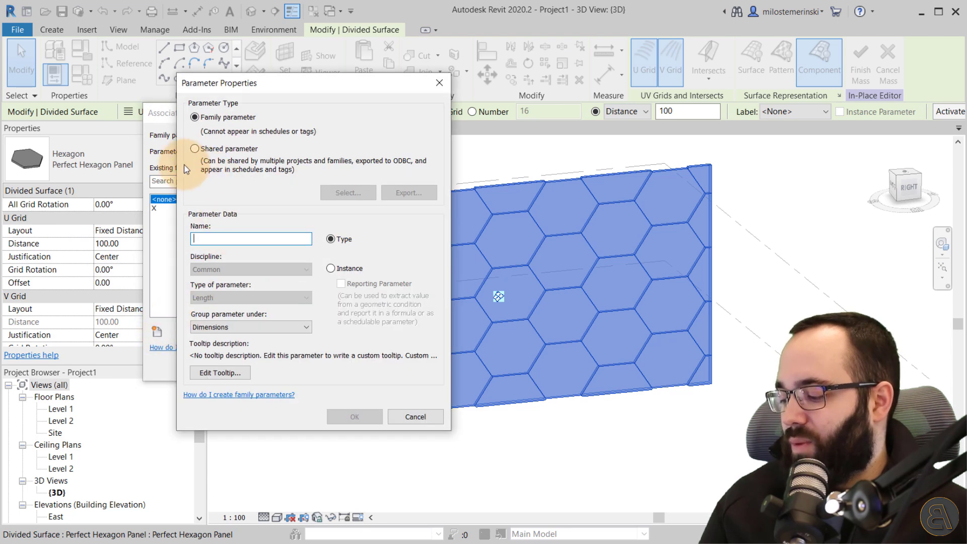
pyautogui.write('T')
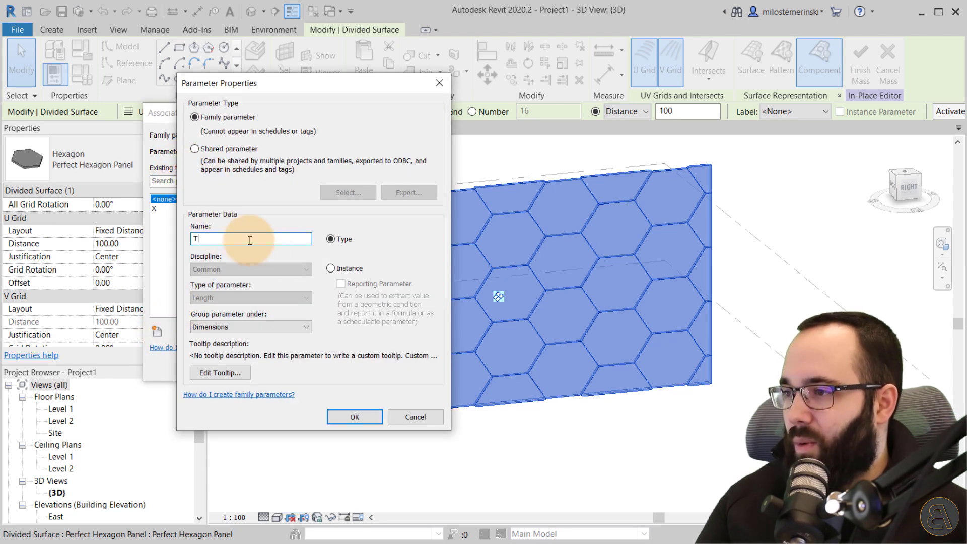
pyautogui.write('Y')
pyautogui.click(331, 268)
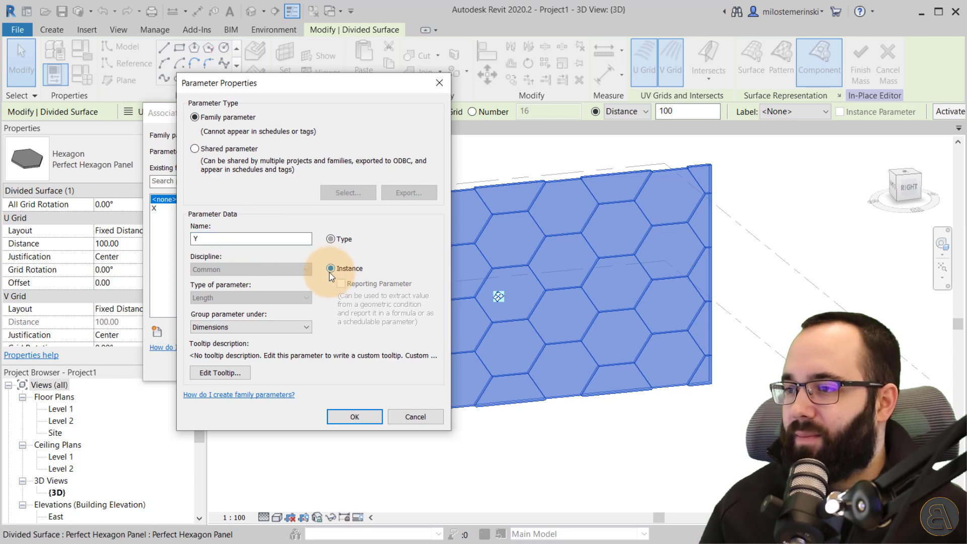
pyautogui.click(355, 418)
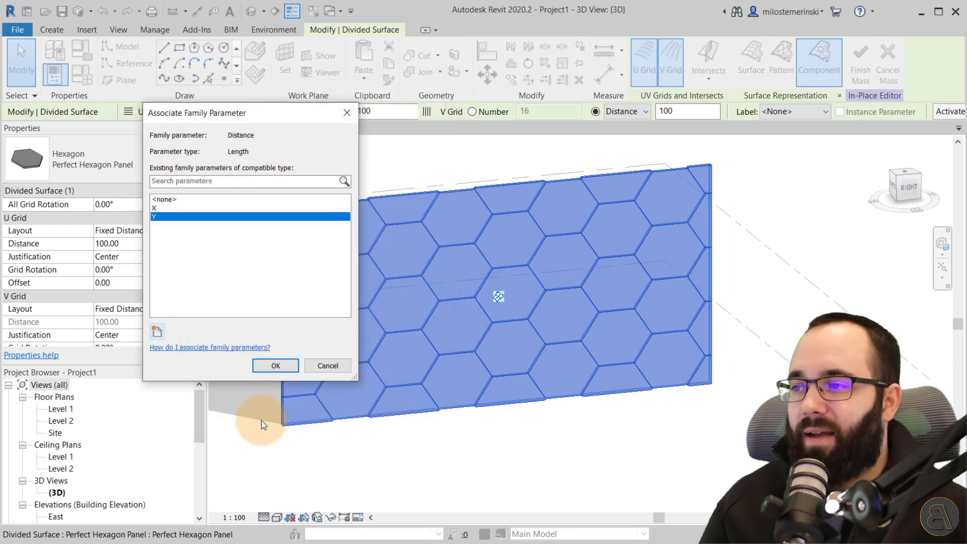
pyautogui.click(258, 369)
pyautogui.click(182, 355)
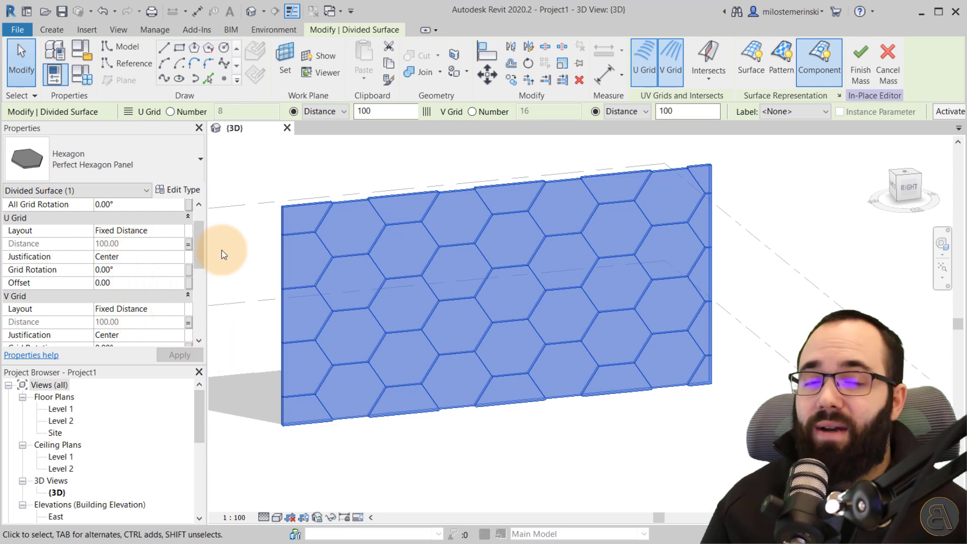
# In the mass's family types, enter the formula 2*sqrt(3)/3*X for the Y parameter.
pyautogui.click(89, 83)
pyautogui.moveTo(217, 82); pyautogui.dragTo(206, 84)
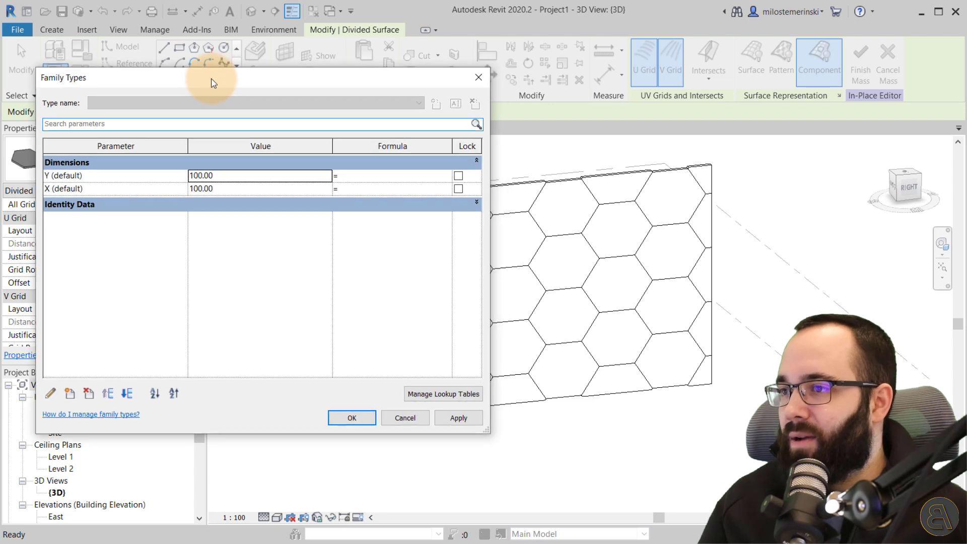
pyautogui.click(354, 178)
pyautogui.click(86, 183)
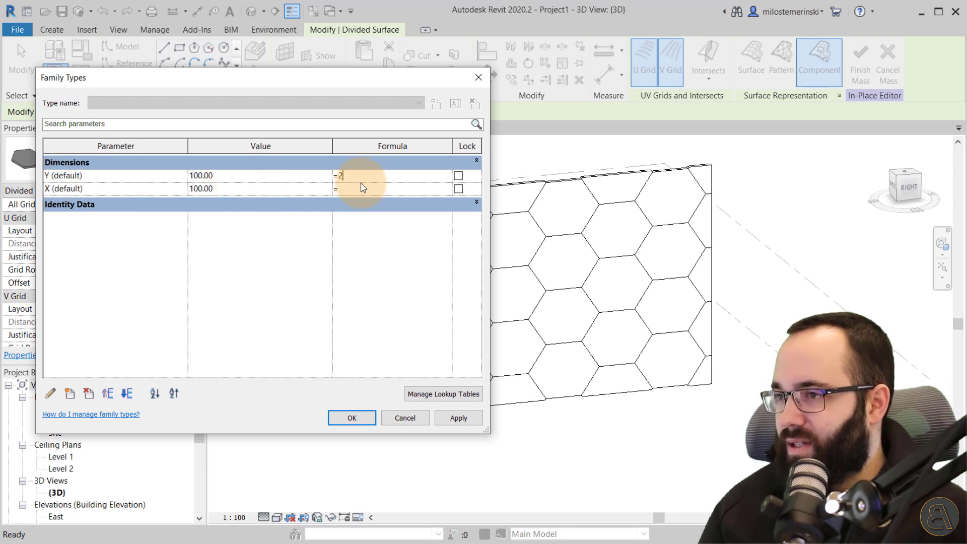
pyautogui.click(343, 177)
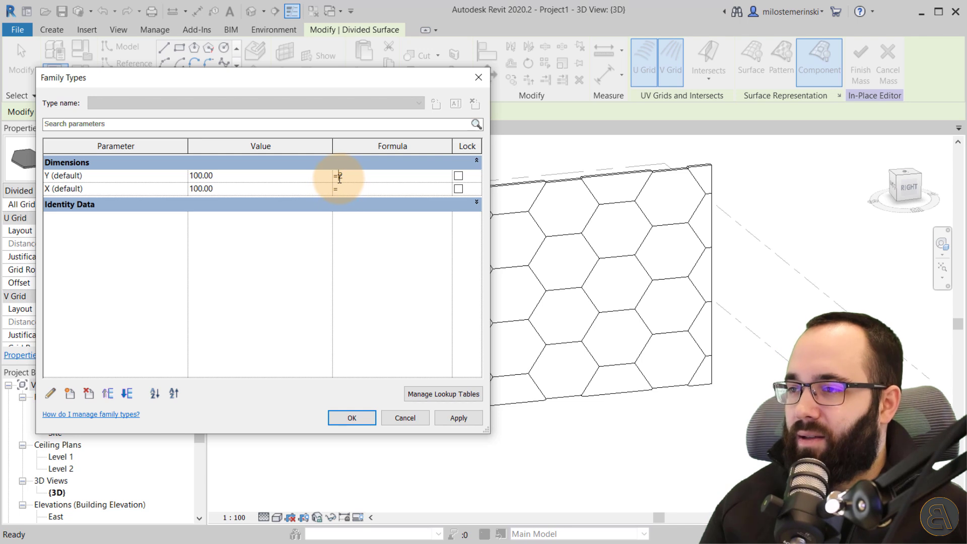
pyautogui.write('*')
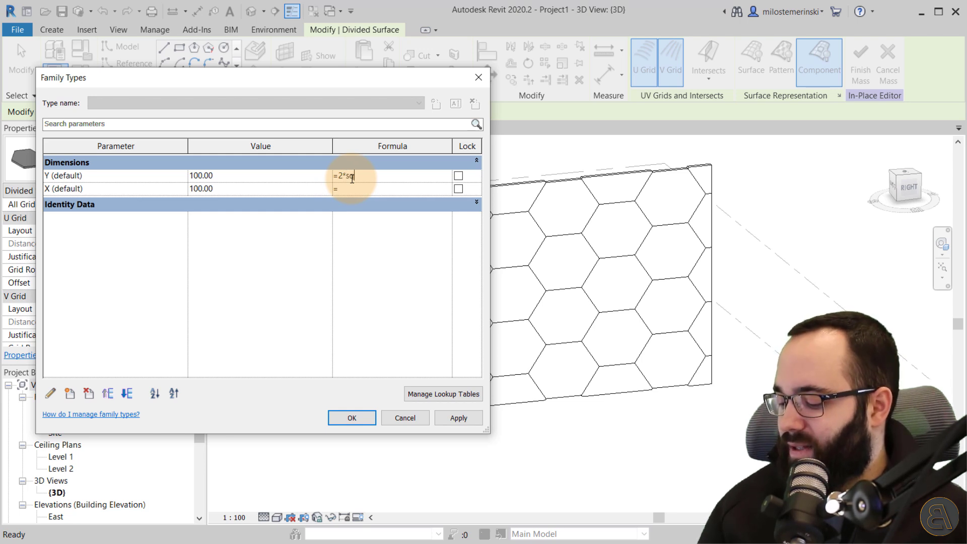
pyautogui.write('sqrt')
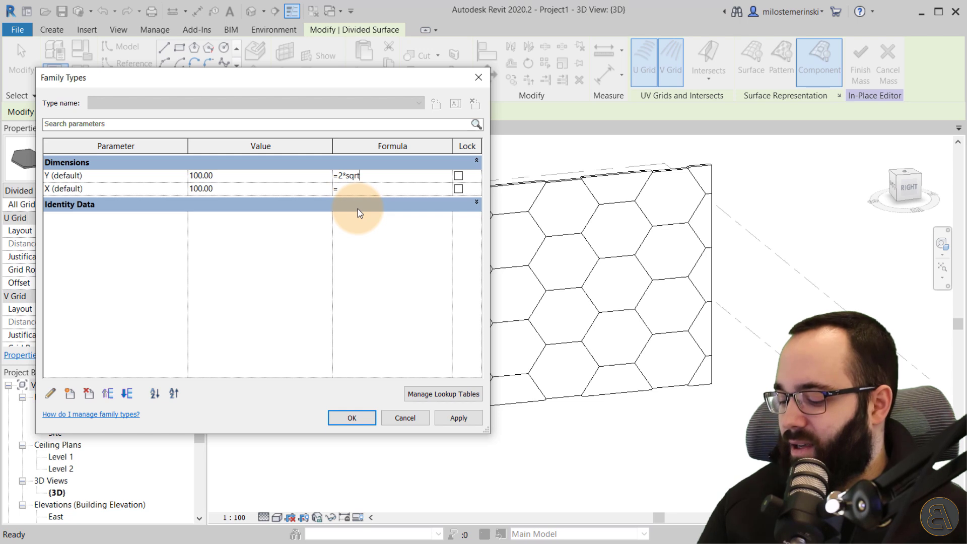
pyautogui.write('(3')
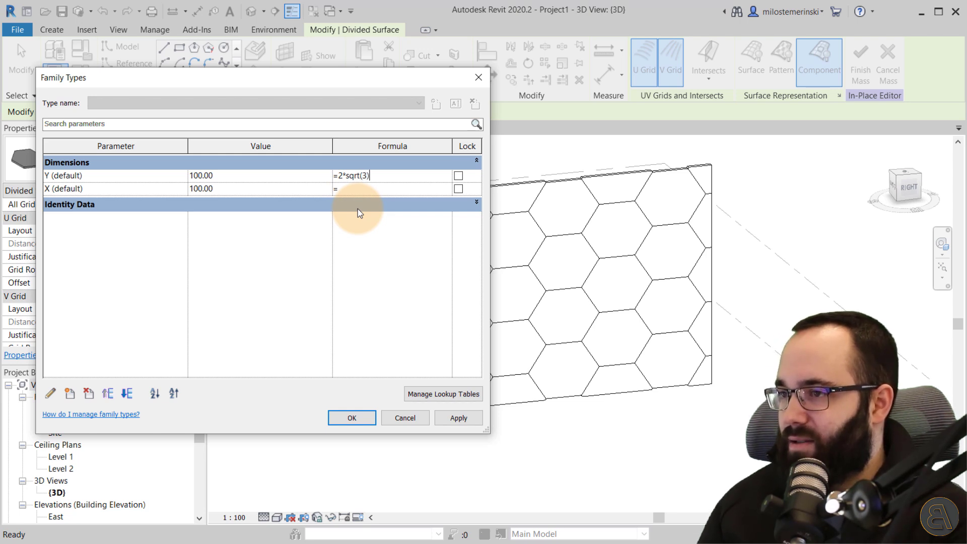
pyautogui.write(')')
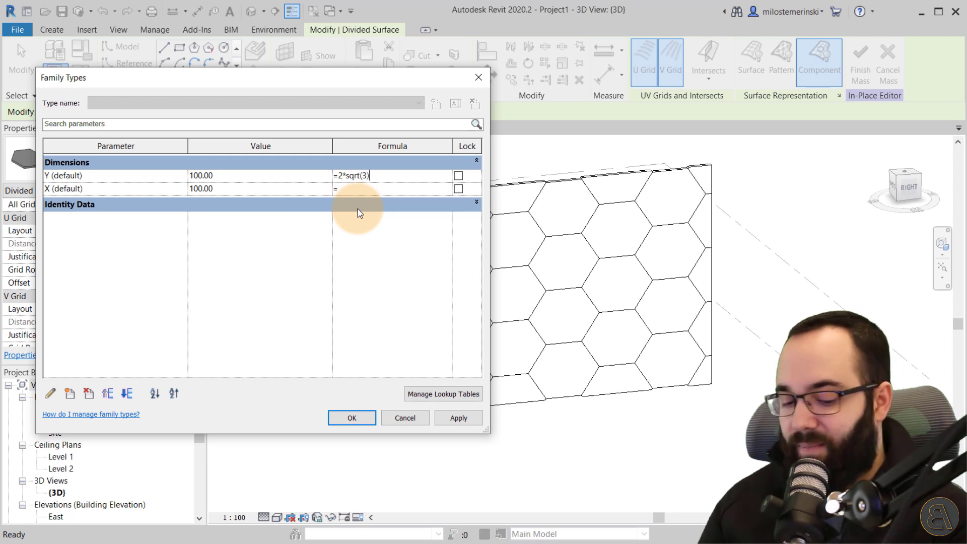
pyautogui.write('/')
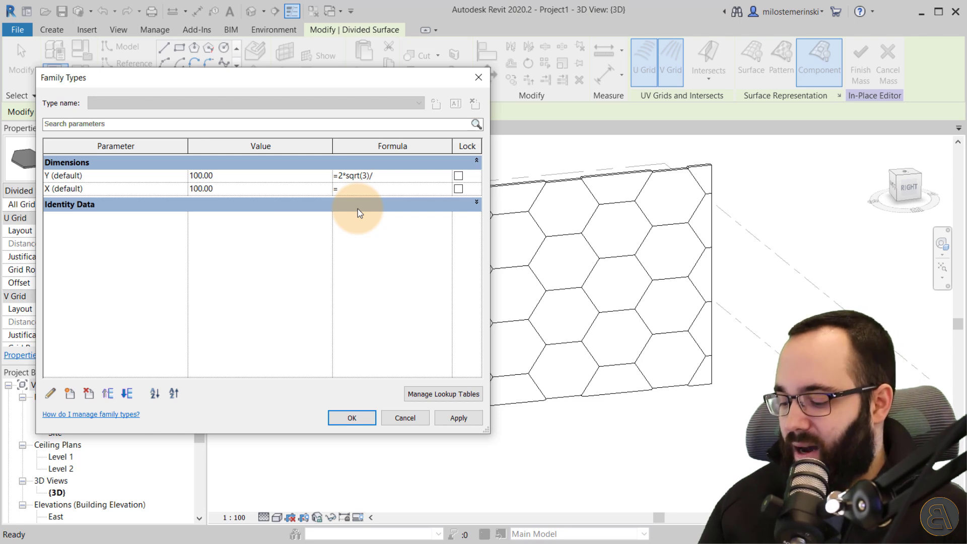
pyautogui.write('3')
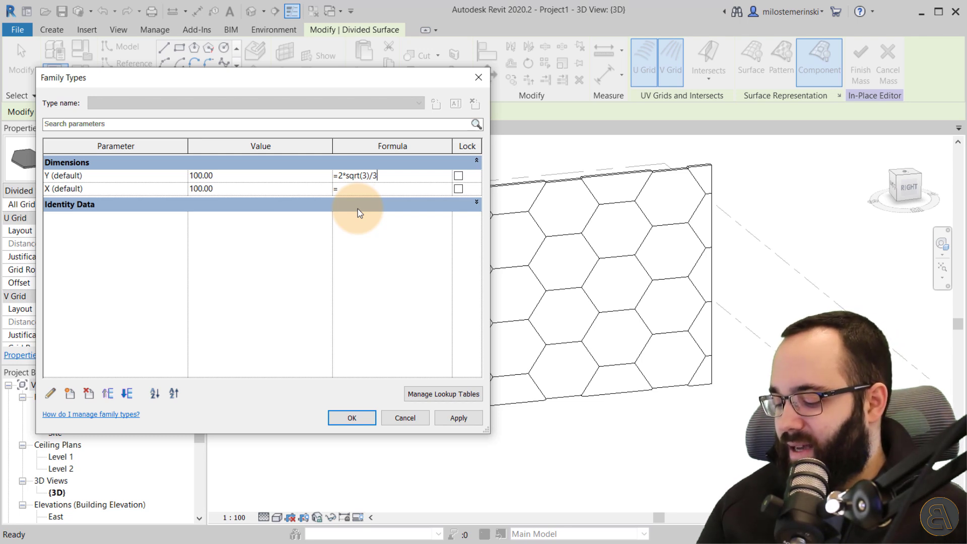
pyautogui.write('*')
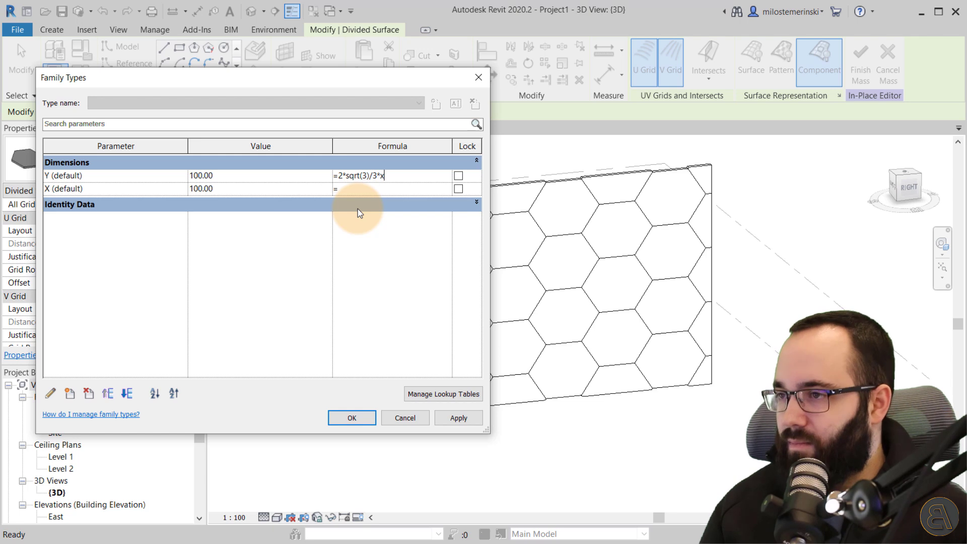
pyautogui.write('X')
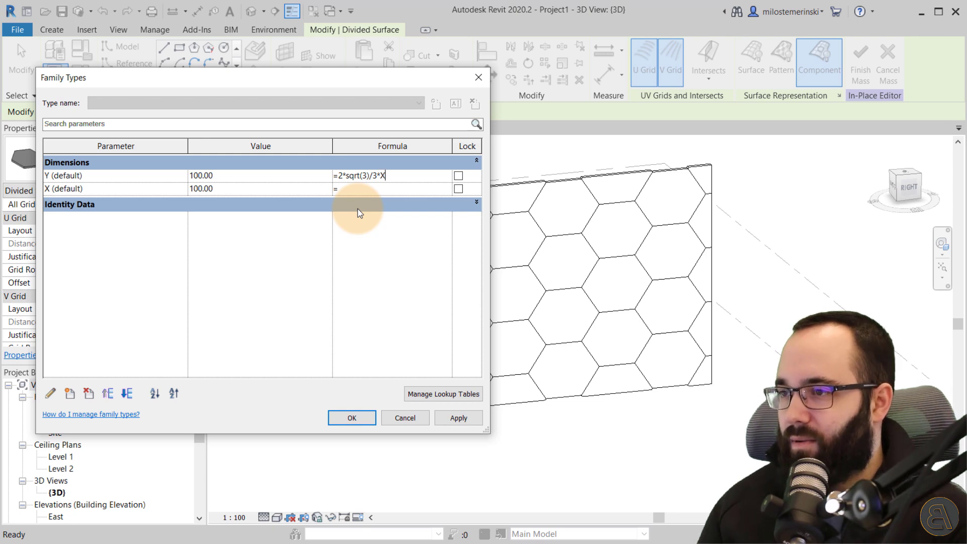
# Commit the Y parameter's formula, apply it, accept the family types and deselect the divided surface.
pyautogui.doubleClick(383, 175)
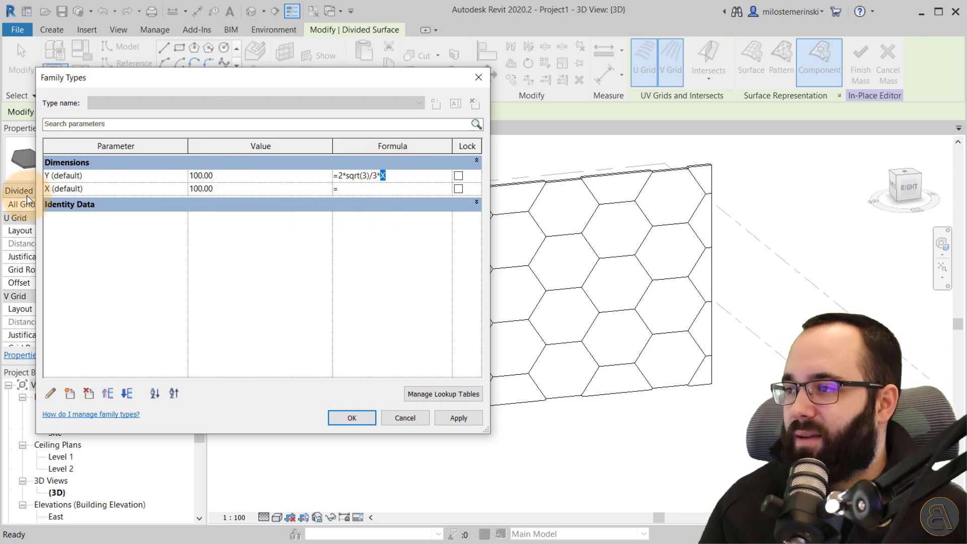
pyautogui.moveTo(46, 188); pyautogui.dragTo(385, 174)
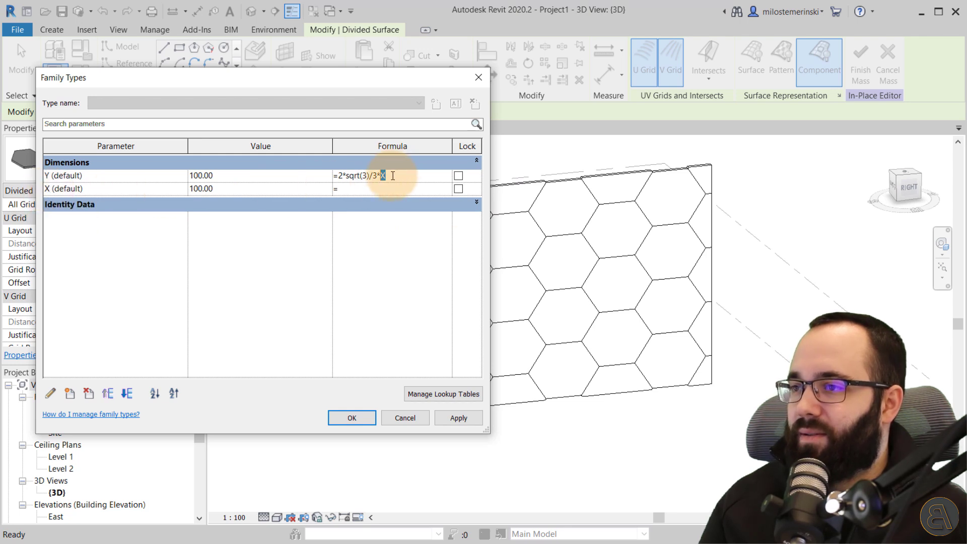
pyautogui.moveTo(47, 194); pyautogui.dragTo(387, 177)
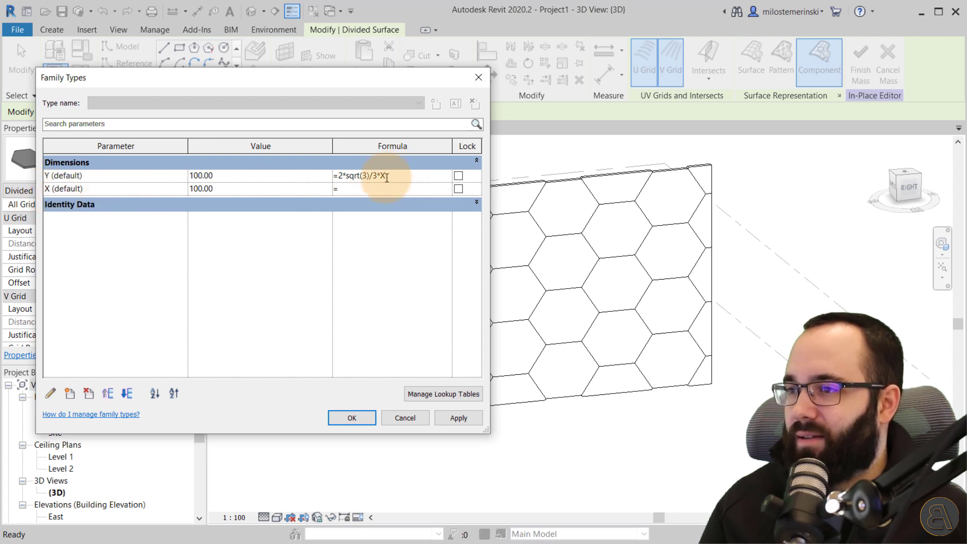
pyautogui.click(392, 193)
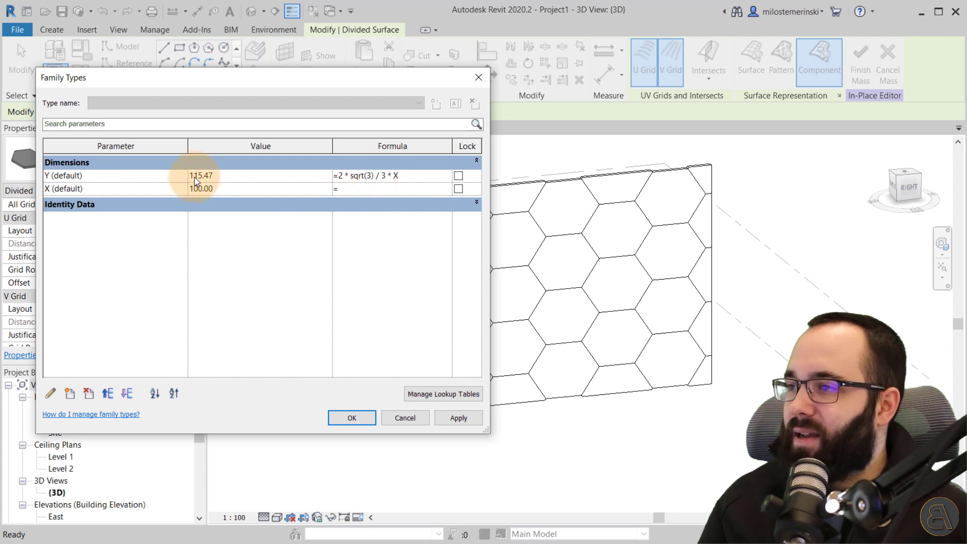
pyautogui.click(456, 420)
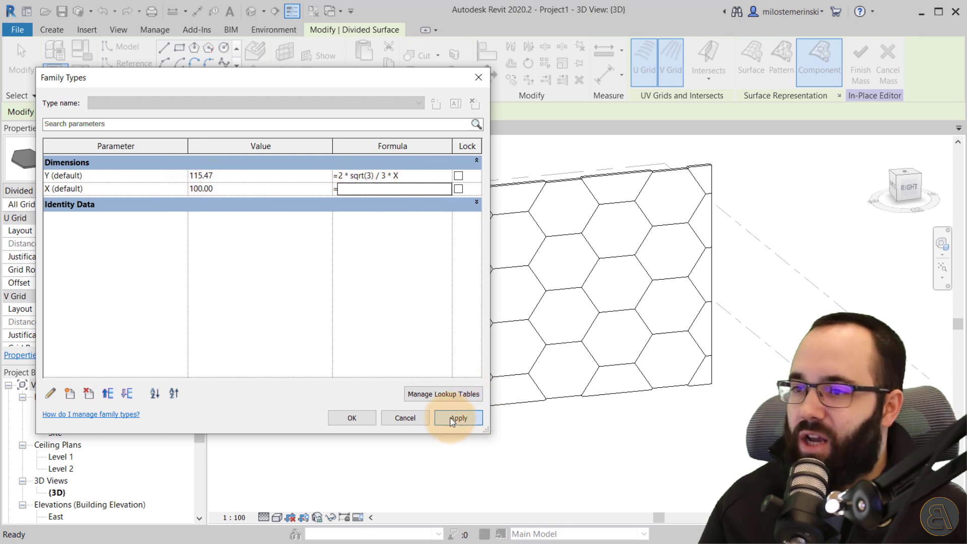
pyautogui.click(363, 419)
pyautogui.press('Escape')
# Look over the hexagon facade in 3D and open the East elevation to see it straight on.
pyautogui.keyDown('shift'); pyautogui.moveTo(422, 437); pyautogui.dragTo(408, 325, button='middle'); pyautogui.keyUp('shift')
pyautogui.scroll(3, 398, 280)
pyautogui.keyDown('shift'); pyautogui.moveTo(397, 281); pyautogui.dragTo(386, 304, button='middle'); pyautogui.keyUp('shift')
pyautogui.scroll(-5, 432, 356)
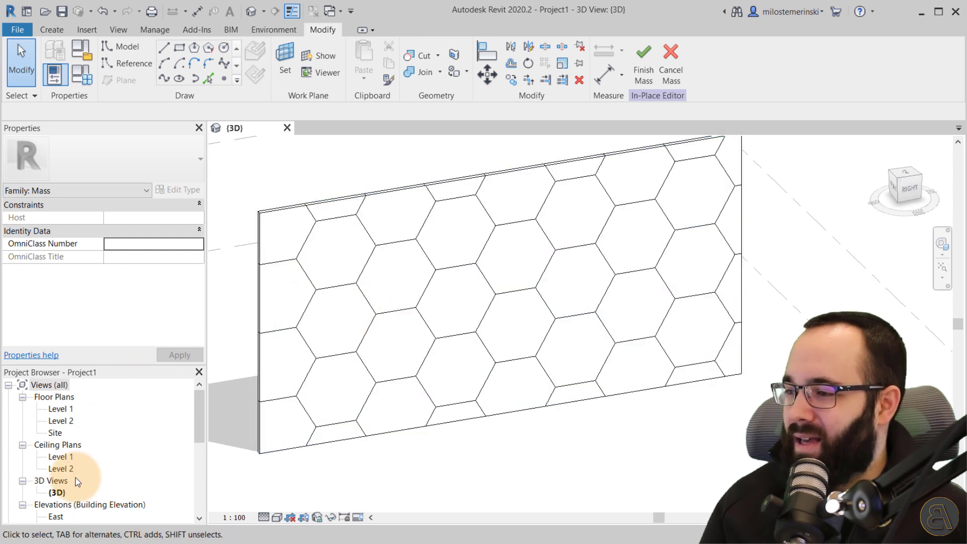
pyautogui.scroll(-2, 75, 453)
pyautogui.doubleClick(58, 480)
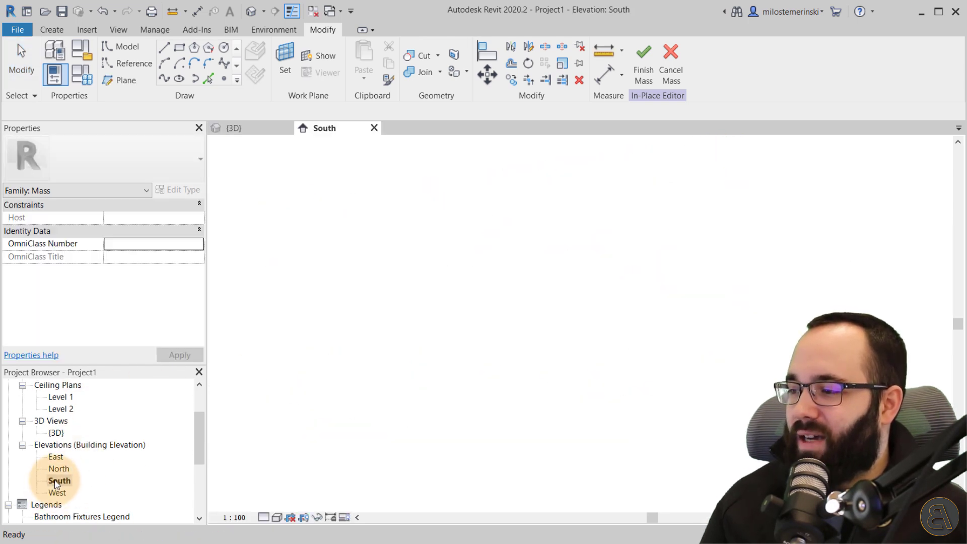
pyautogui.doubleClick(63, 468)
pyautogui.doubleClick(58, 457)
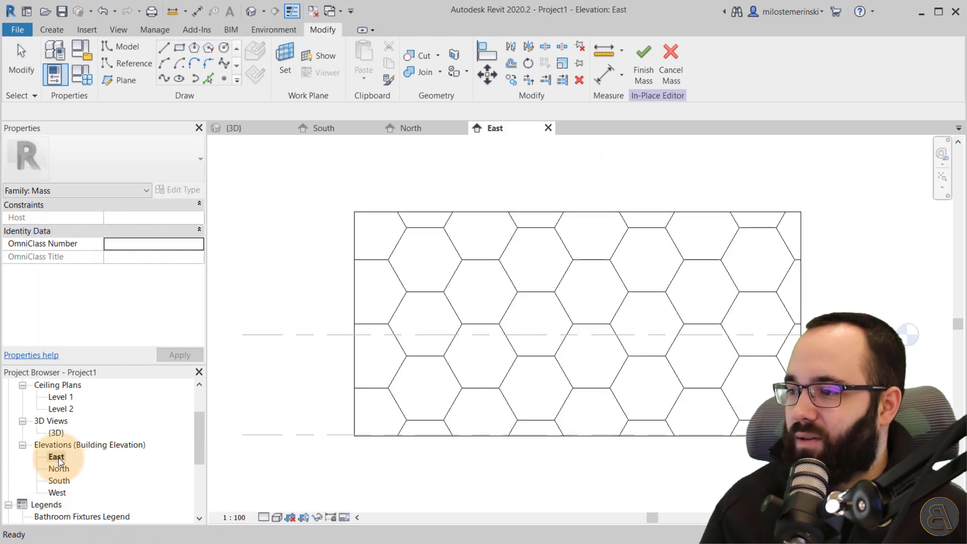
# Measure the angle between adjoining panel edges at one hexagon's corner in the East elevation.
pyautogui.scroll(5, 566, 255)
pyautogui.click(601, 51)
pyautogui.click(373, 259)
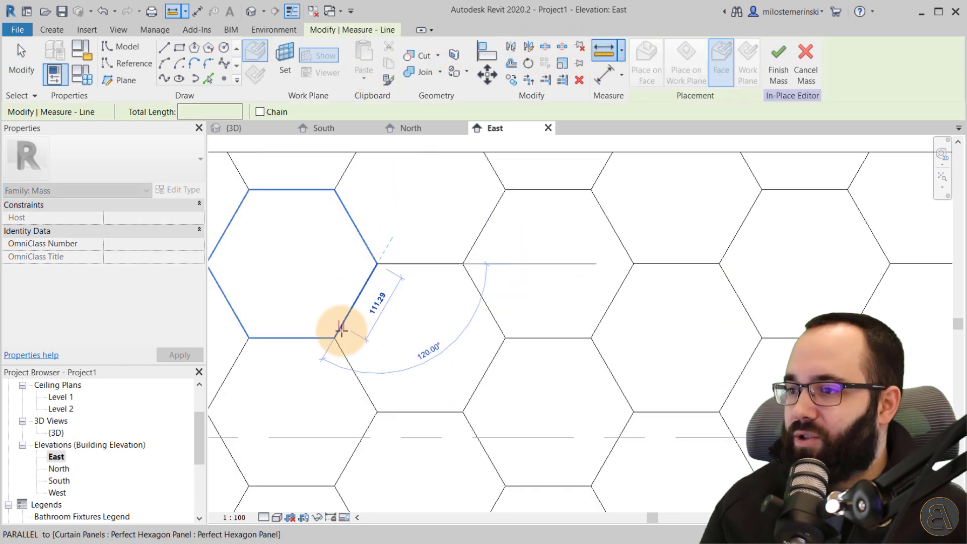
pyautogui.click(371, 332)
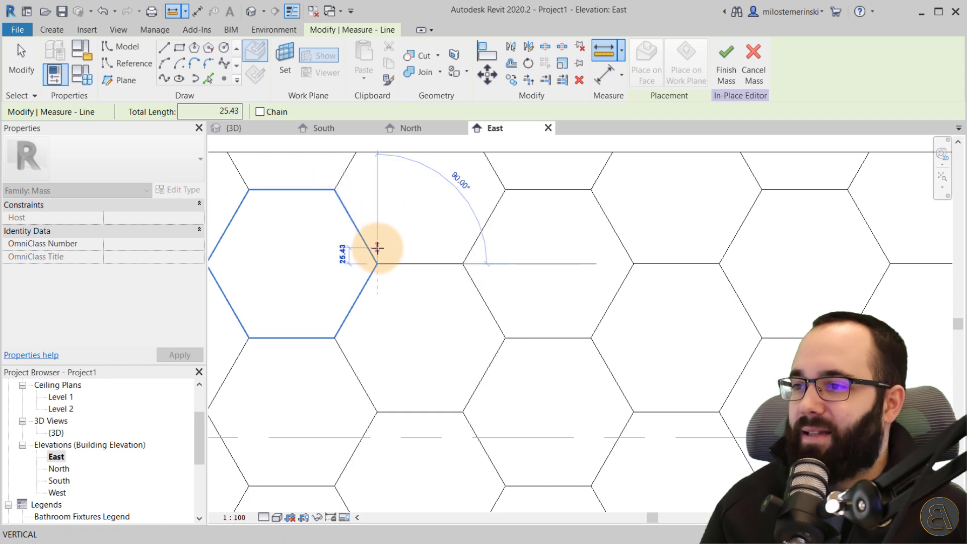
pyautogui.press('Escape')
pyautogui.press('Escape')
pyautogui.scroll(-3, 406, 273)
pyautogui.moveTo(396, 270)
pyautogui.mouseDown(button='middle')
pyautogui.moveTo(447, 342)
pyautogui.moveTo(325, 277)
pyautogui.moveTo(400, 285)
pyautogui.moveTo(410, 303)
pyautogui.moveTo(389, 263)
pyautogui.mouseUp(button='middle')
# Return to the 3D view and check the divided surface's properties by briefly selecting it.
pyautogui.click(229, 130)
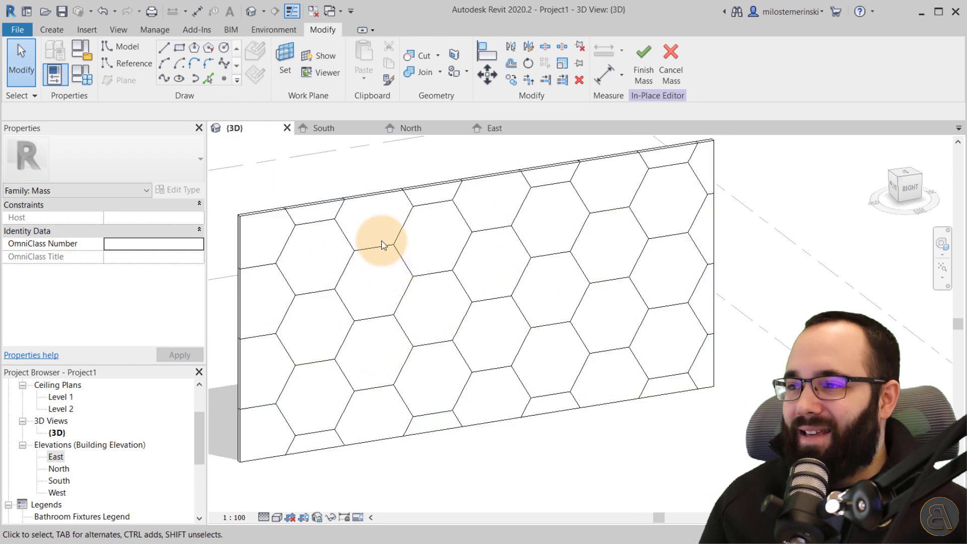
pyautogui.click(348, 182)
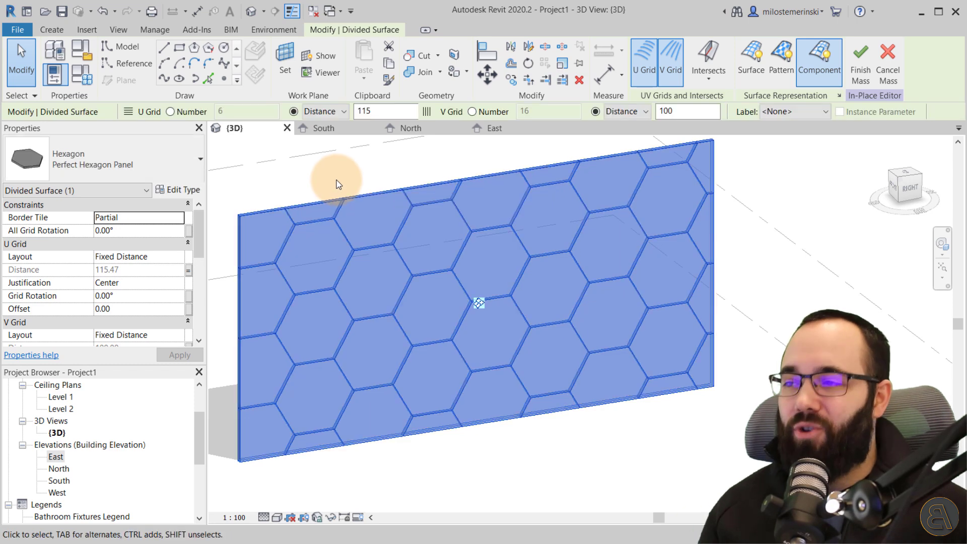
pyautogui.click(337, 180)
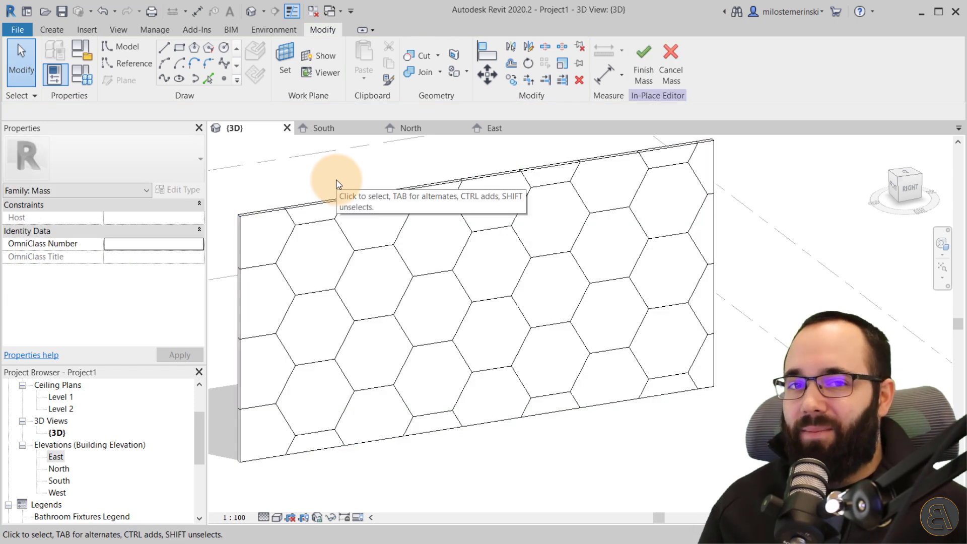